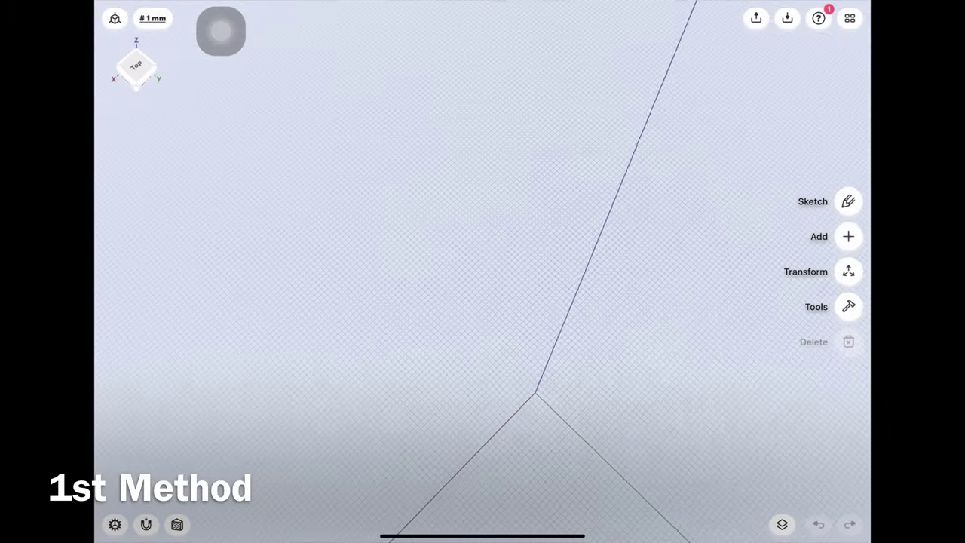
# - Draw a 91 mm radius circle at the origin on the Left plane
pyautogui.click(126, 74)
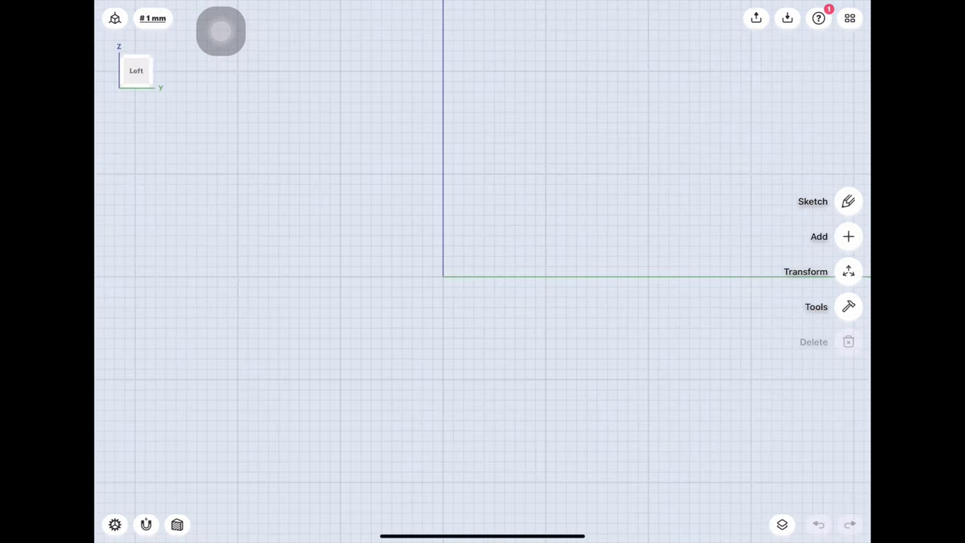
pyautogui.click(848, 202)
pyautogui.click(849, 236)
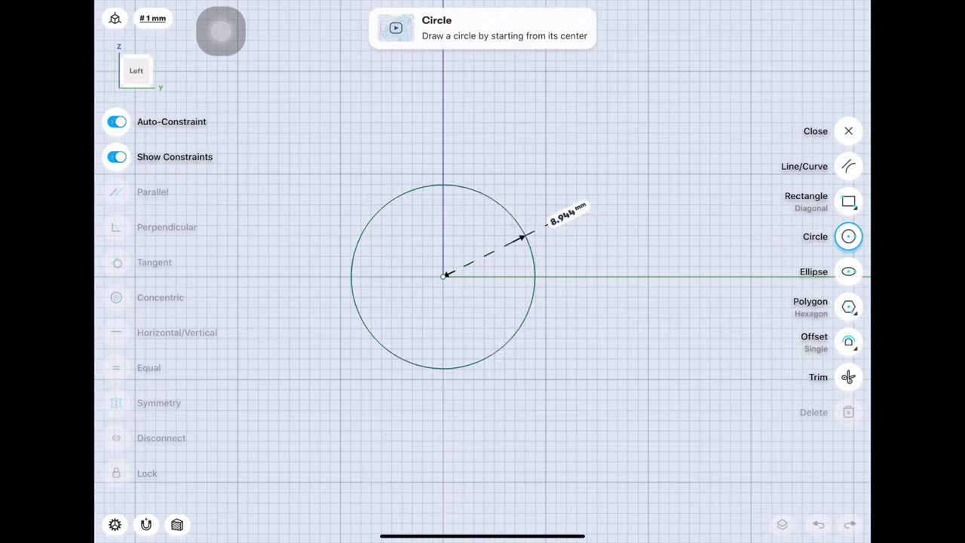
pyautogui.moveTo(443, 276); pyautogui.dragTo(597, 191)
pyautogui.click(534, 215)
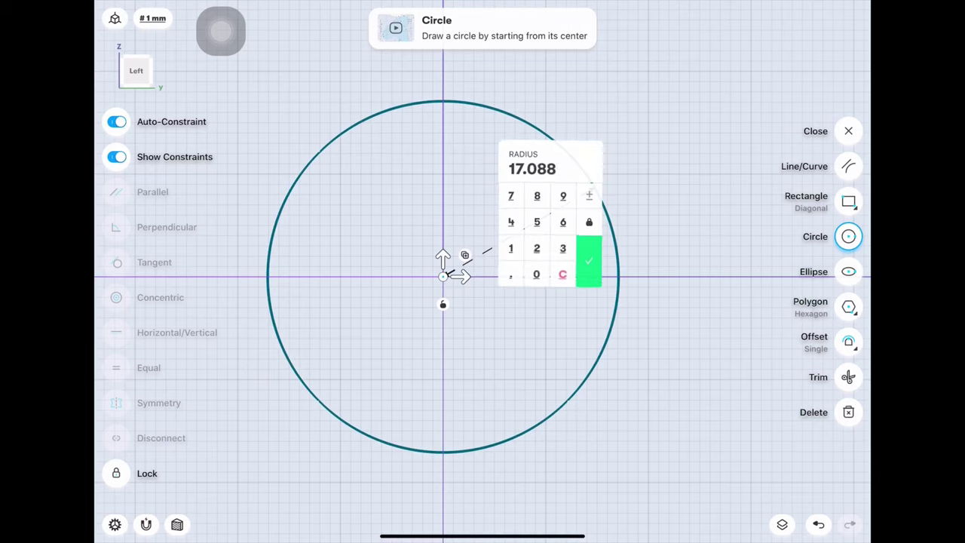
pyautogui.click(562, 196)
pyautogui.click(589, 260)
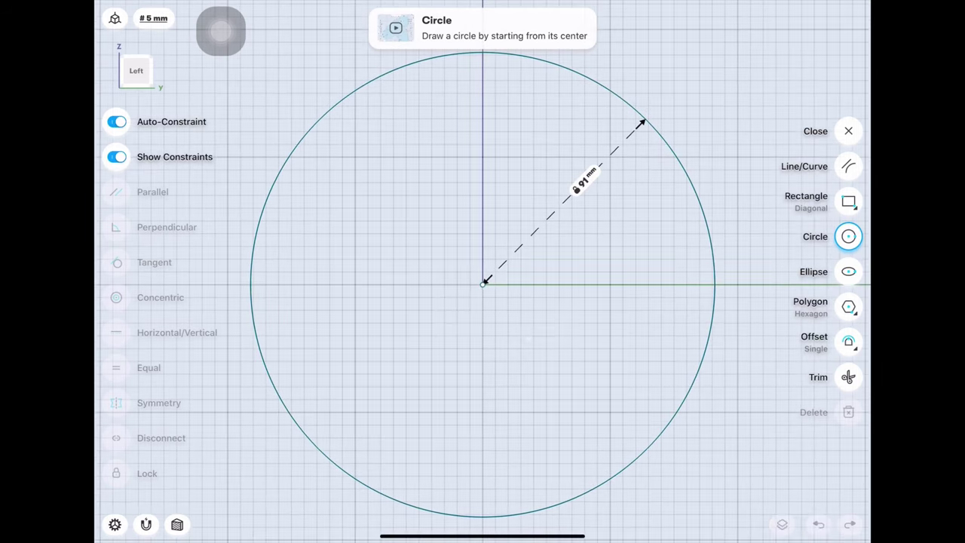
# - Add a concentric 21 mm radius circle and finish the sketch
pyautogui.moveTo(483, 284); pyautogui.dragTo(522, 323)
pyautogui.click(550, 323)
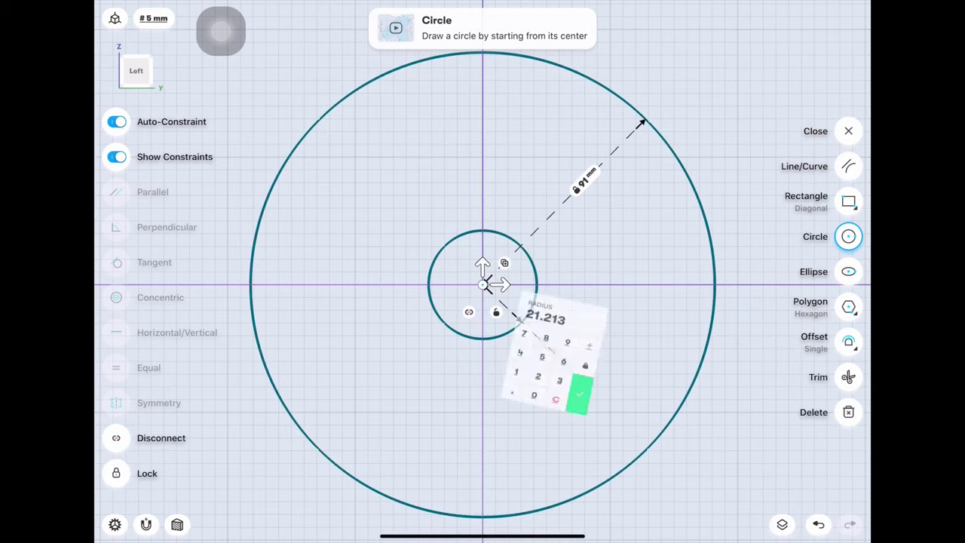
pyautogui.write('21')
pyautogui.click(593, 399)
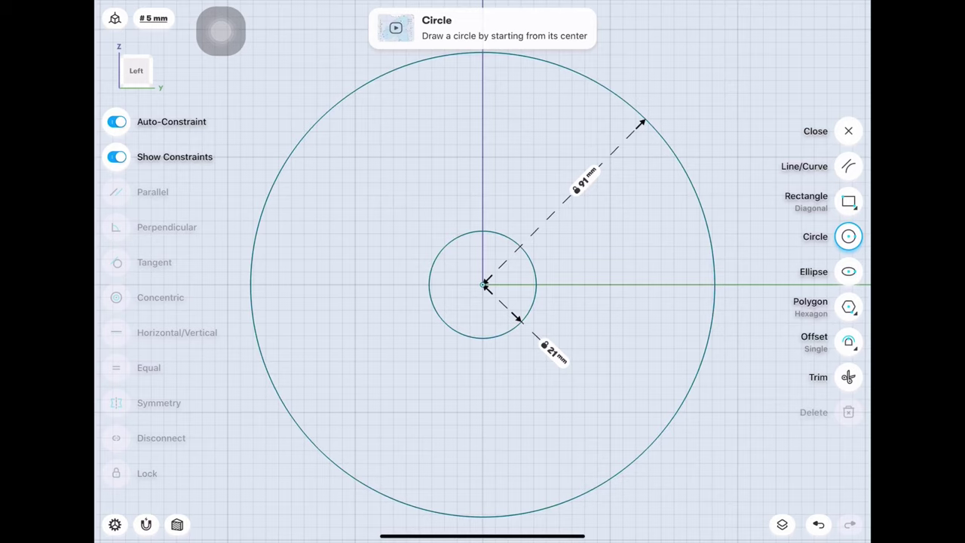
pyautogui.click(848, 130)
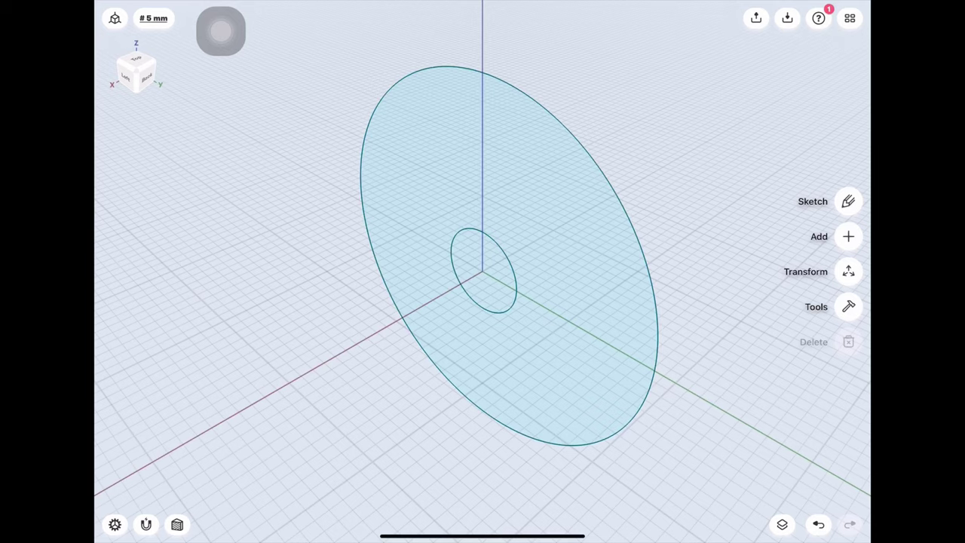
# - Extrude the ring 21 mm into a disk and start a sketch on its front face
pyautogui.click(576, 276)
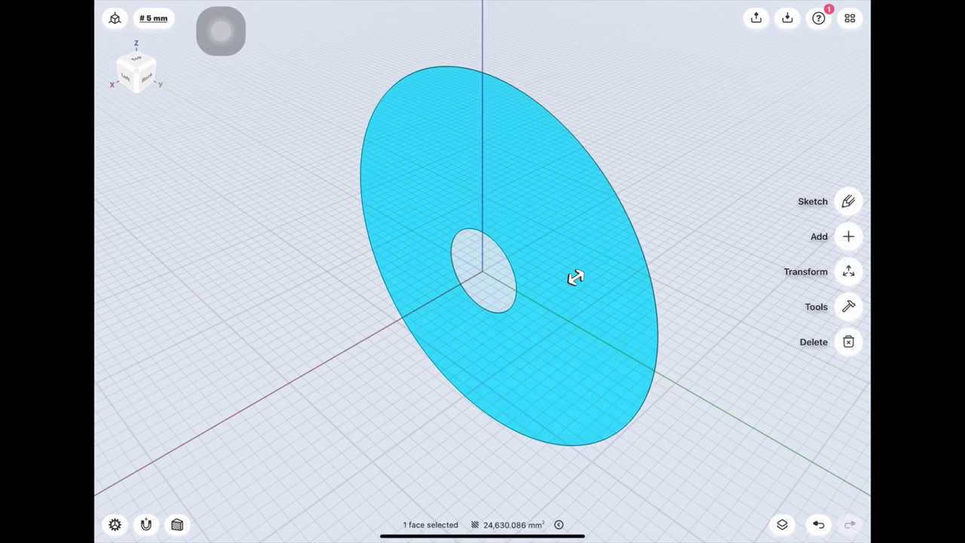
pyautogui.moveTo(575, 276); pyautogui.dragTo(613, 253)
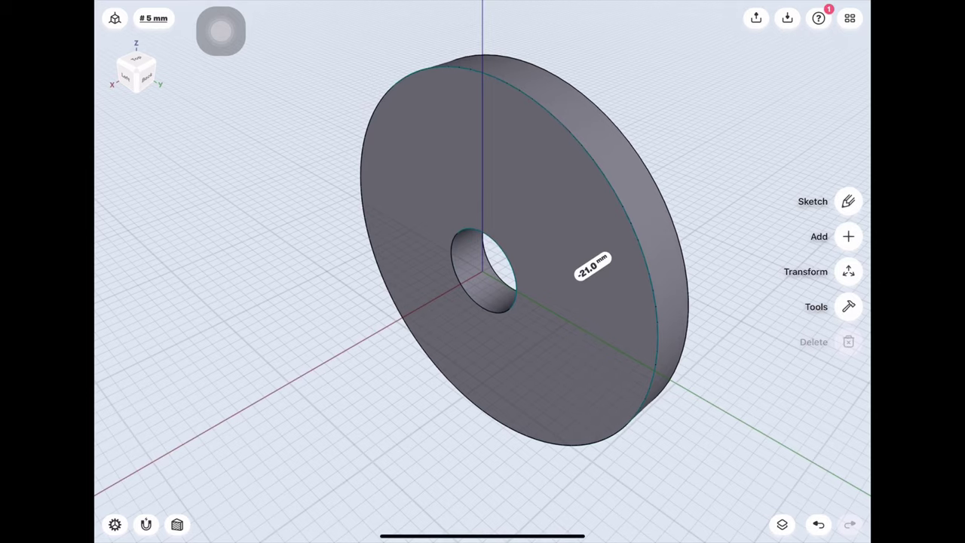
pyautogui.click(438, 188)
pyautogui.click(848, 201)
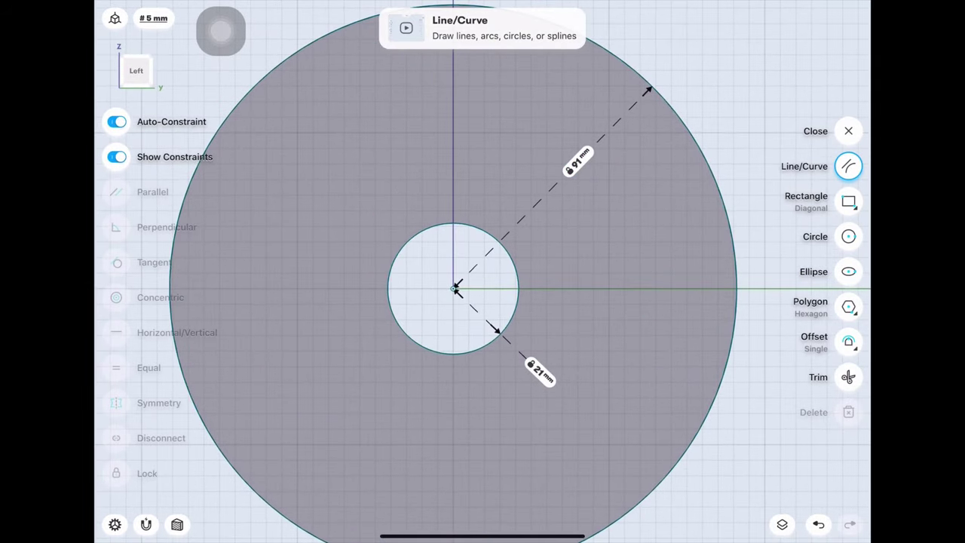
# - Draw a 37 mm radius circle concentric with the bore
pyautogui.click(848, 236)
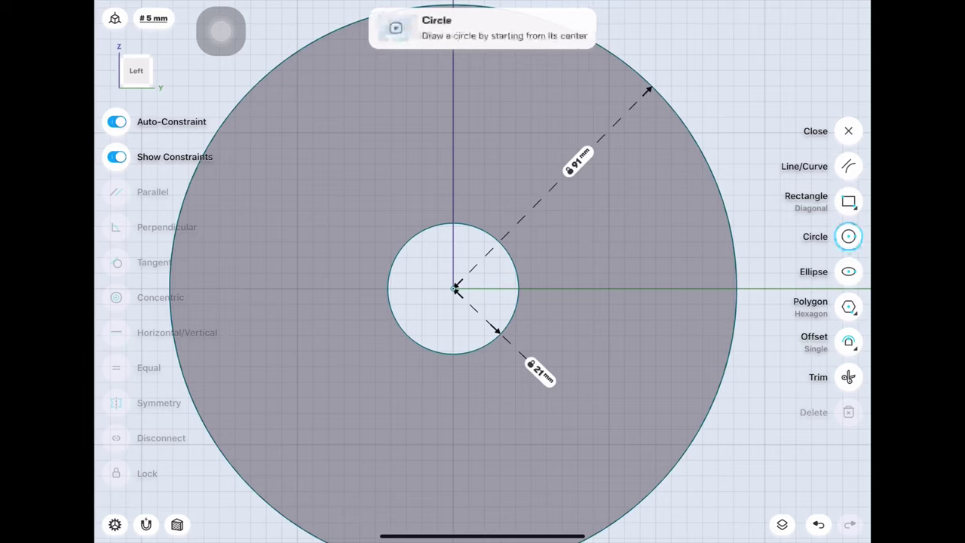
pyautogui.moveTo(454, 288); pyautogui.dragTo(574, 289)
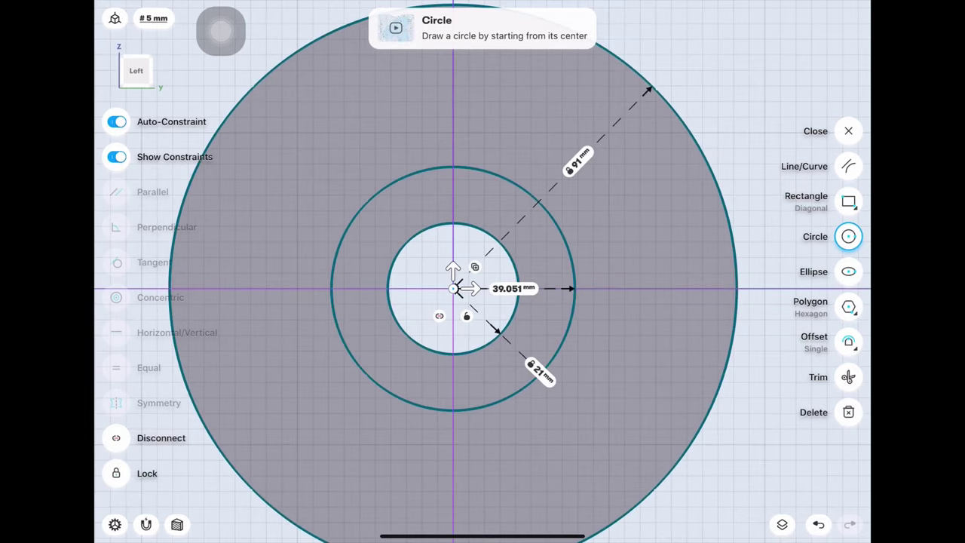
pyautogui.click(322, 162)
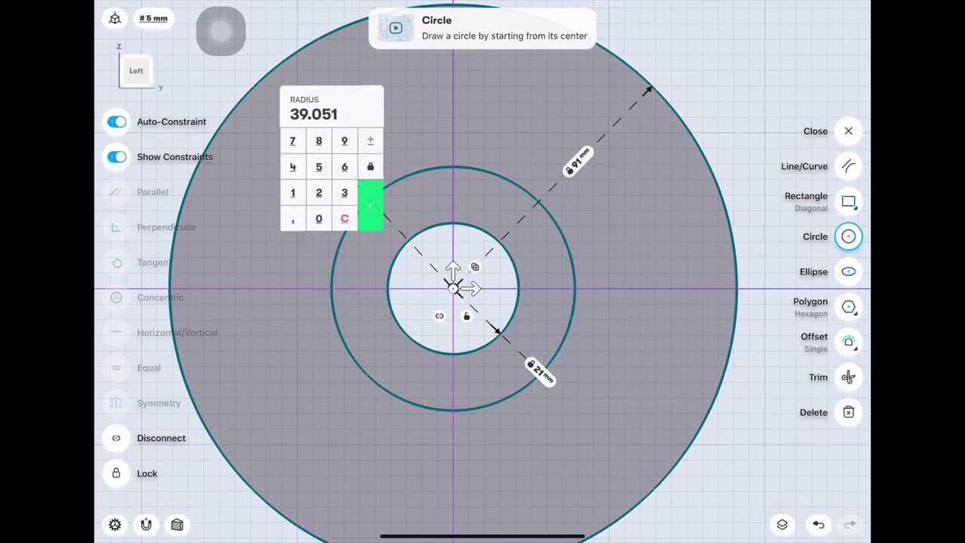
pyautogui.click(344, 192)
pyautogui.click(293, 141)
pyautogui.click(371, 205)
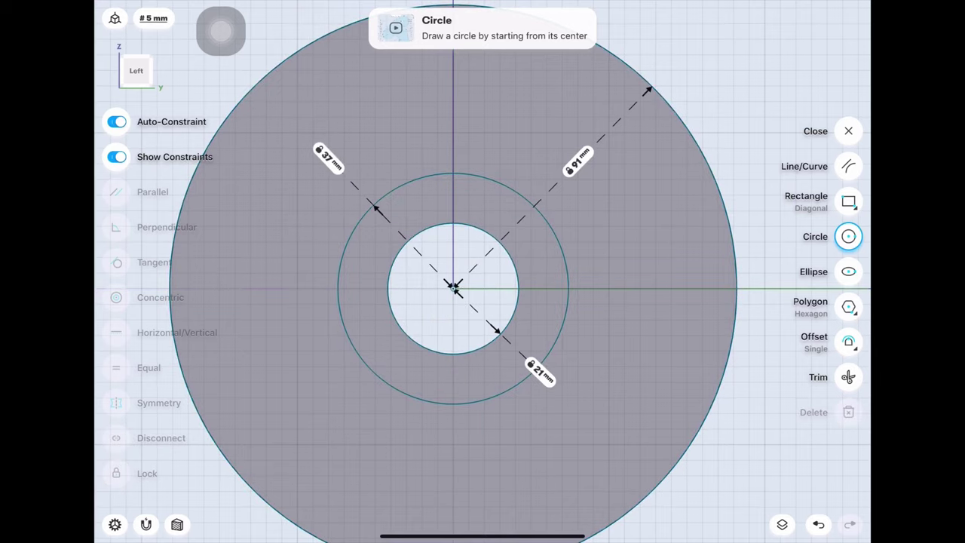
pyautogui.click(567, 289)
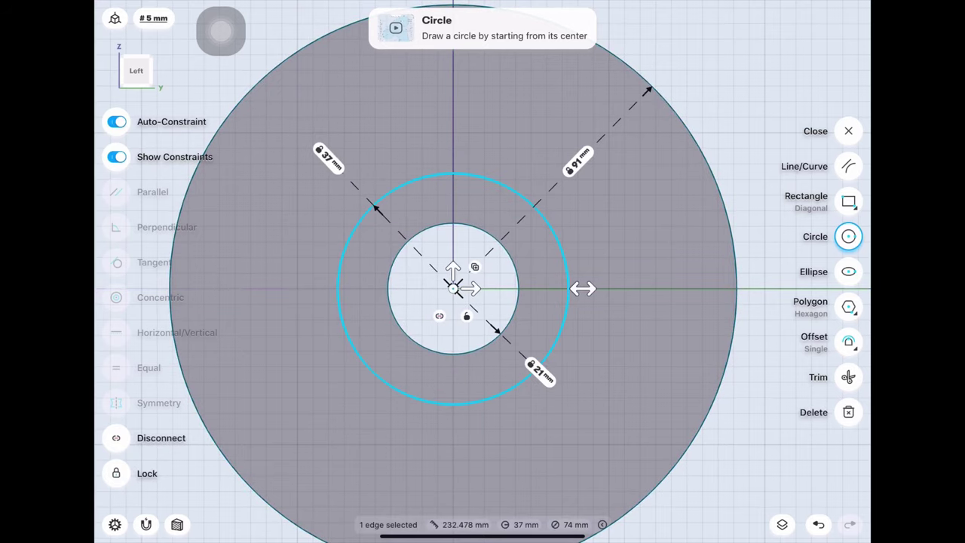
pyautogui.press('Escape')
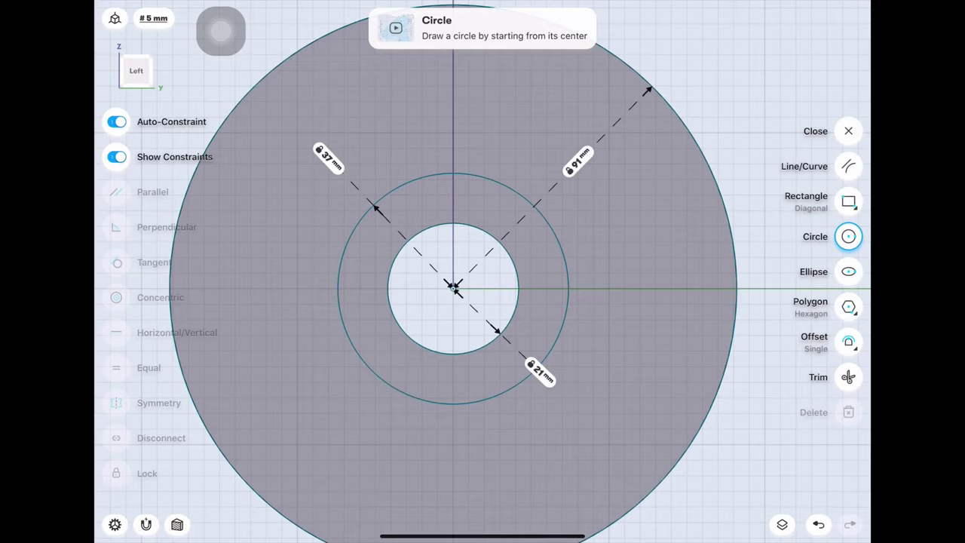
# - Try offsetting the 37 mm circle inward, then undo the offset
pyautogui.click(849, 342)
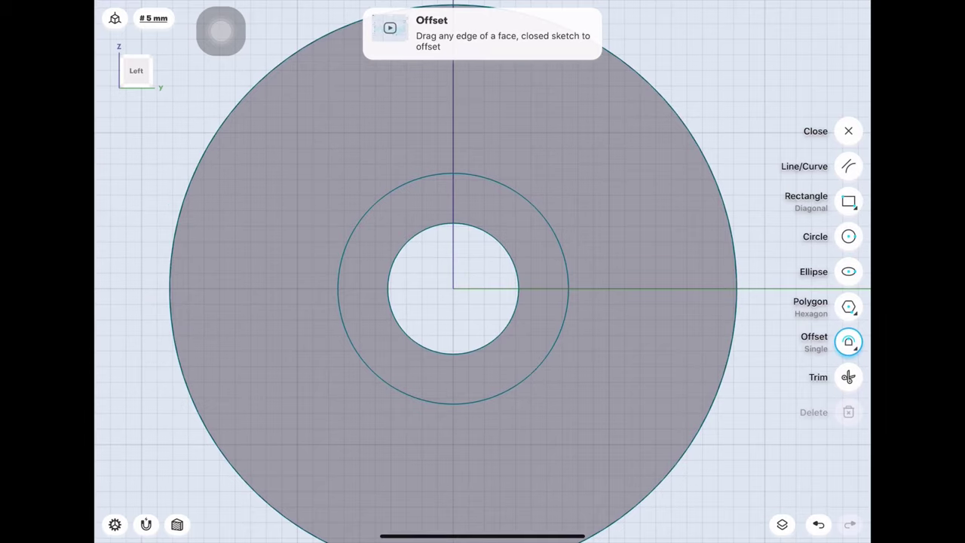
pyautogui.moveTo(389, 193); pyautogui.dragTo(397, 196)
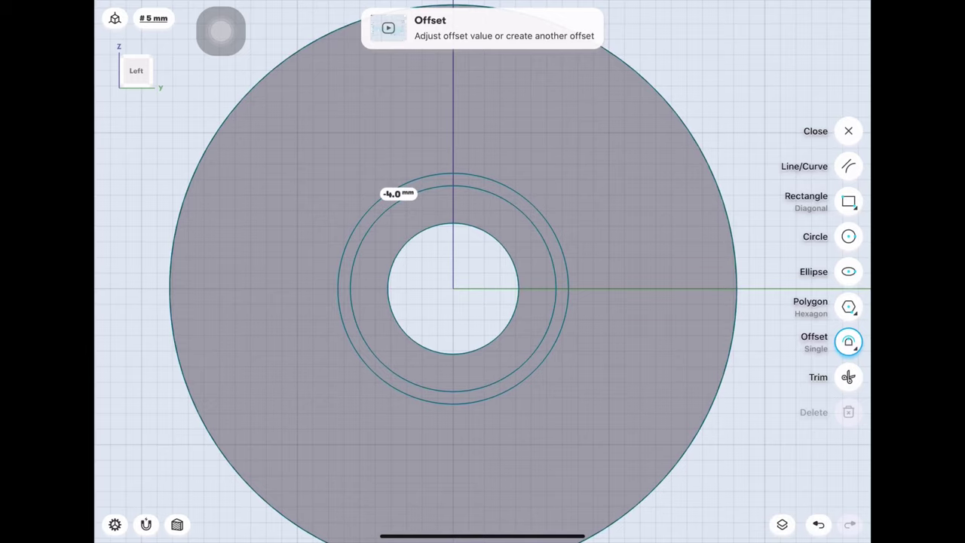
pyautogui.click(819, 524)
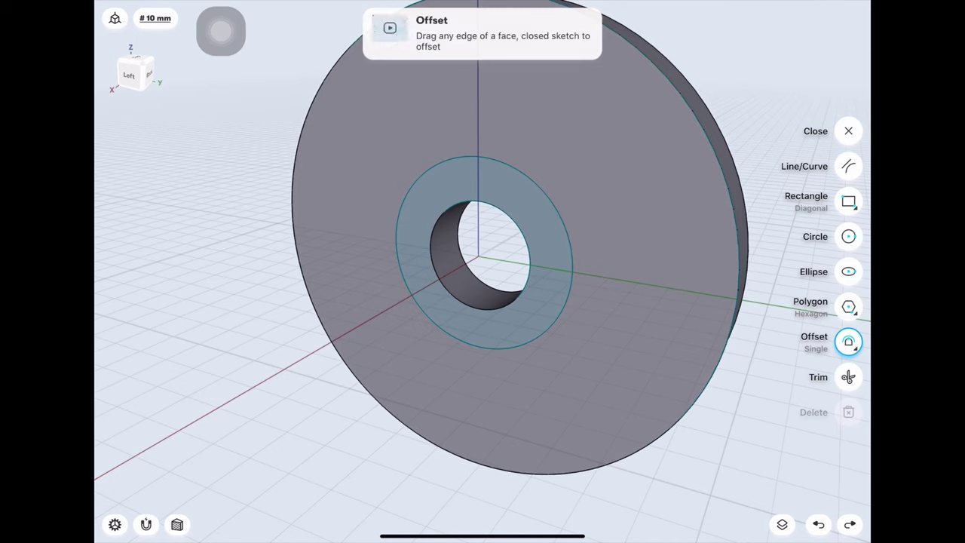
# - Extrude the ring face around the bore 5 mm into a hub
pyautogui.click(521, 317)
pyautogui.moveTo(521, 317); pyautogui.dragTo(529, 313)
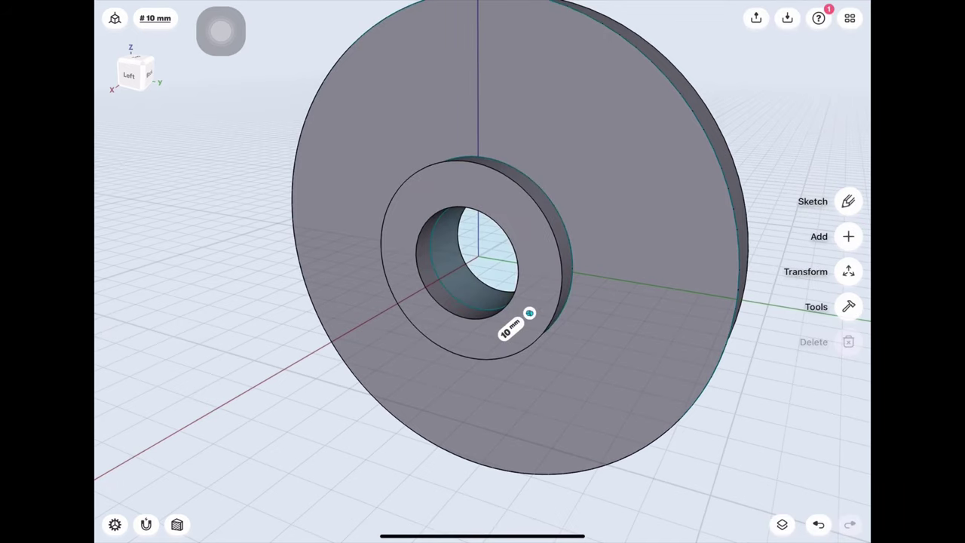
pyautogui.click(510, 327)
pyautogui.write('5')
pyautogui.click(550, 362)
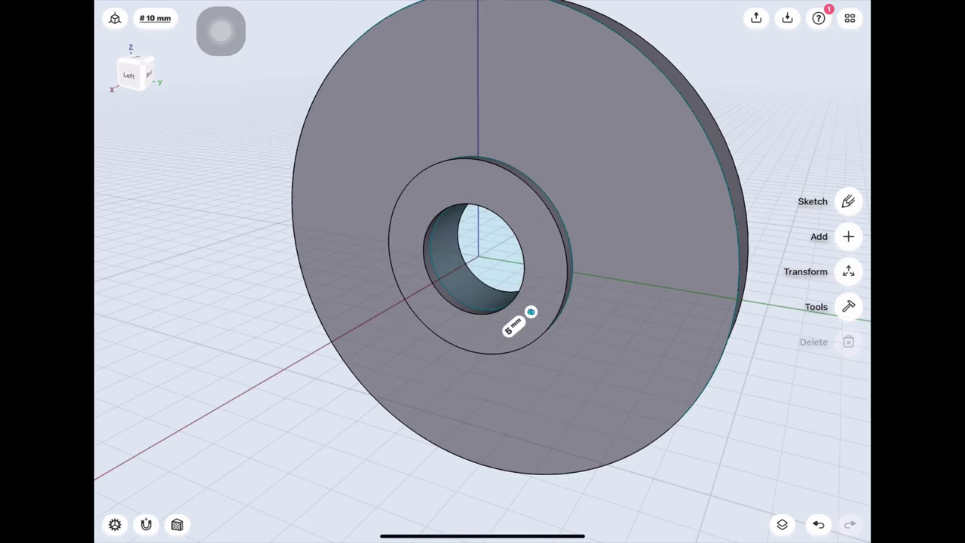
pyautogui.moveTo(483, 226); pyautogui.dragTo(482, 392)
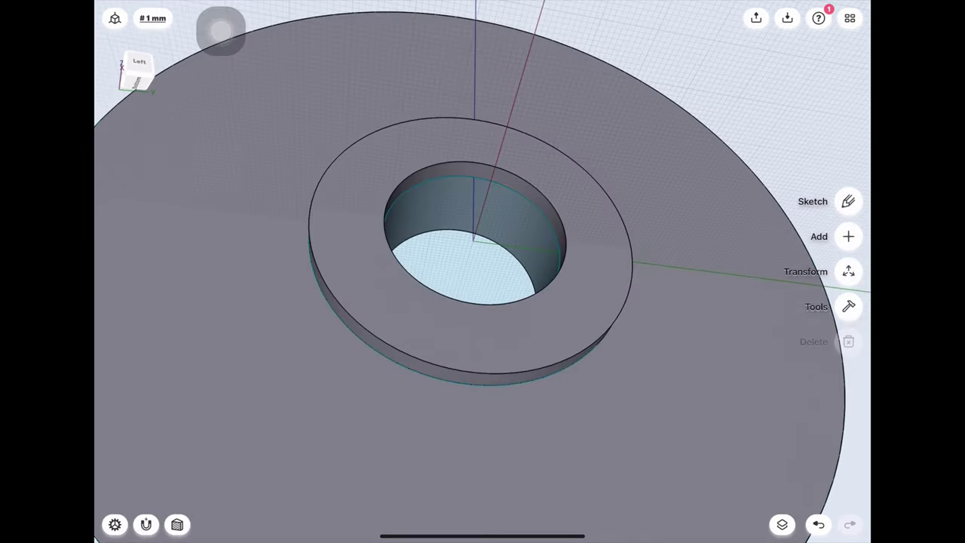
# - Sketch a circle offset 5 mm inside the hub's outer edge
pyautogui.click(848, 201)
pyautogui.click(849, 342)
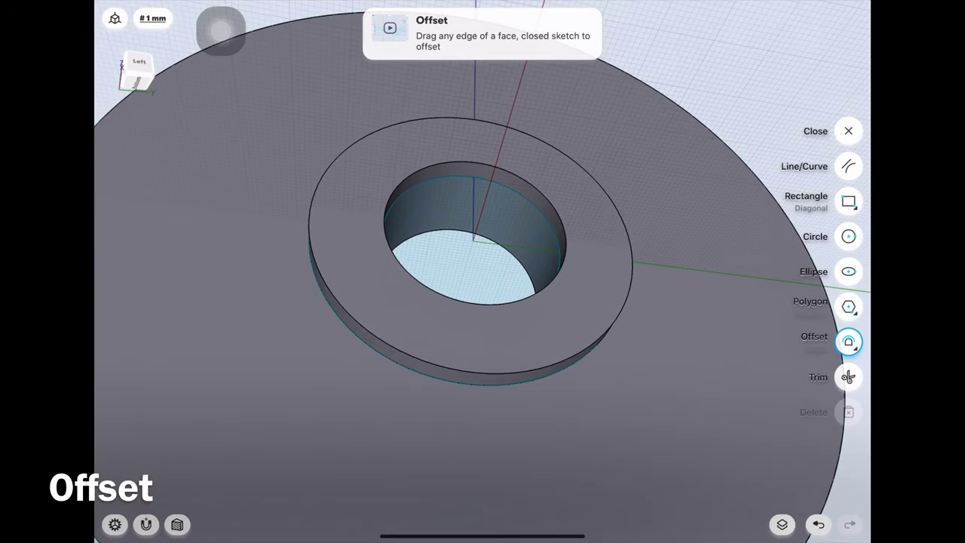
pyautogui.moveTo(370, 144); pyautogui.dragTo(381, 158)
pyautogui.click(370, 139)
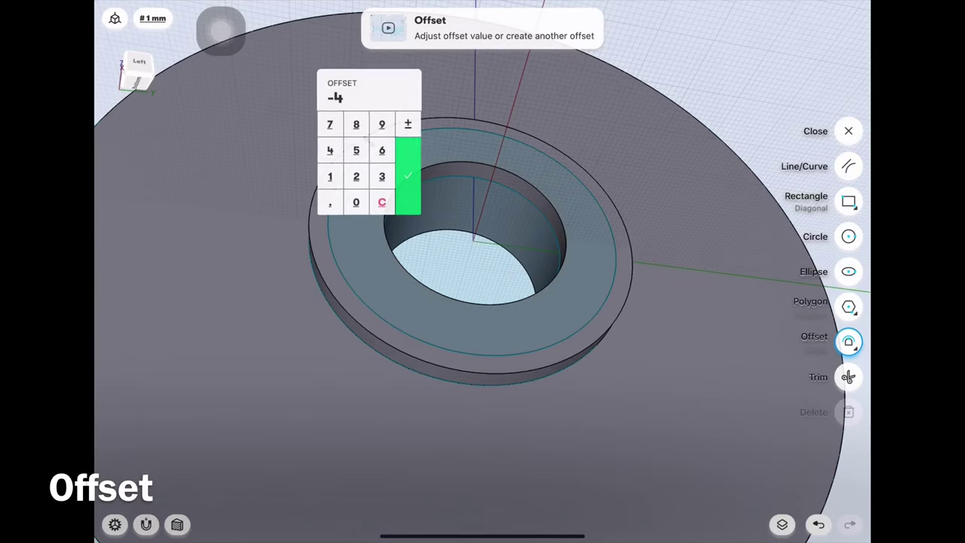
pyautogui.click(356, 150)
pyautogui.click(408, 176)
pyautogui.moveTo(482, 340); pyautogui.dragTo(483, 286)
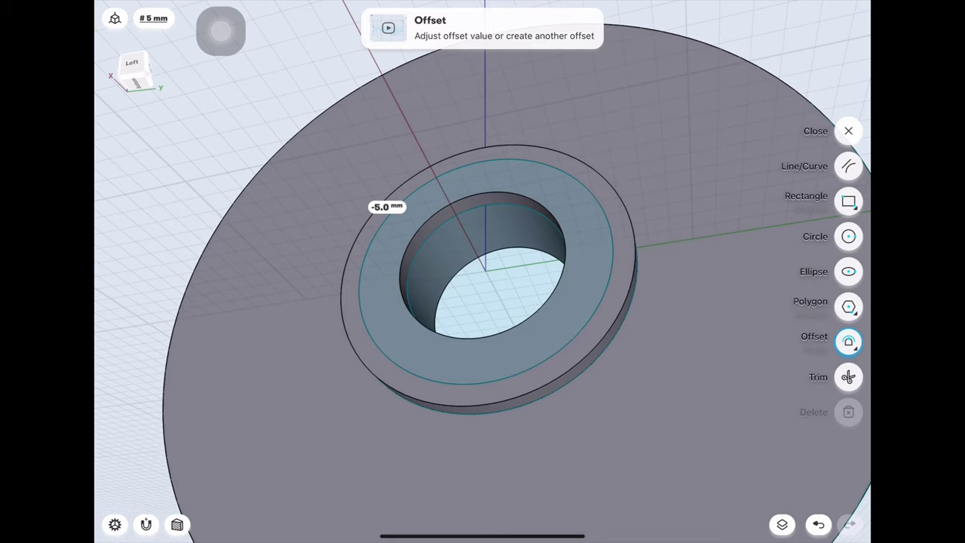
pyautogui.click(849, 130)
# - Cut the new inner ring face 15 mm deep into the part
pyautogui.click(553, 191)
pyautogui.moveTo(554, 191); pyautogui.dragTo(565, 233)
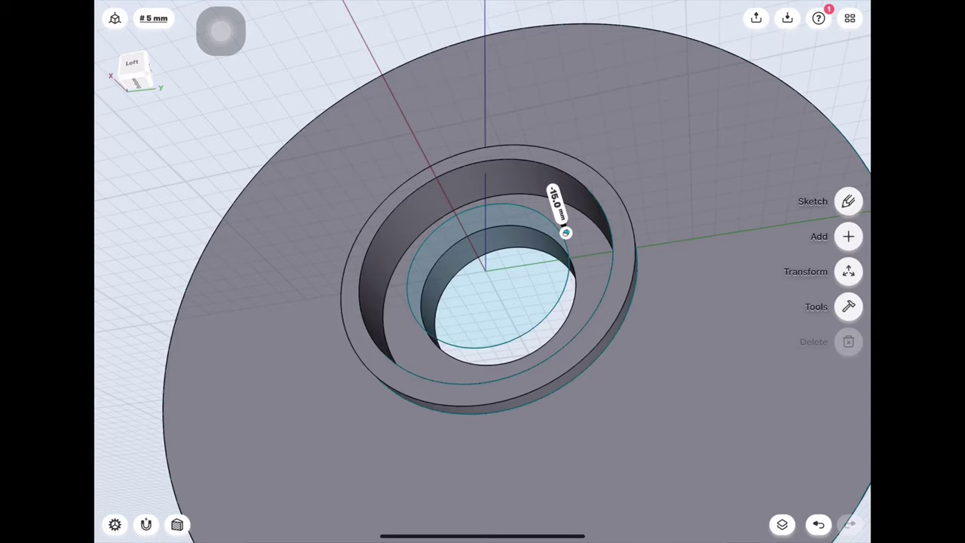
pyautogui.moveTo(482, 227); pyautogui.dragTo(528, 452)
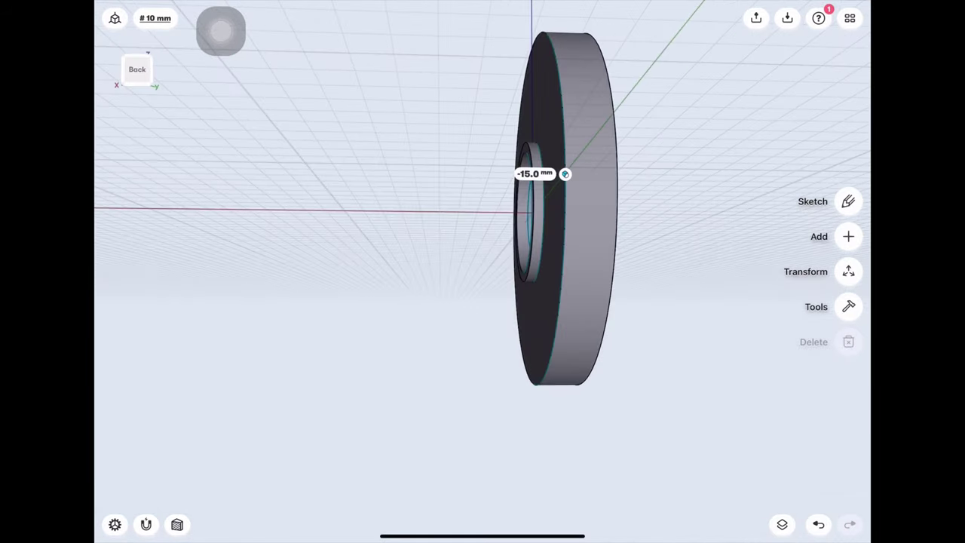
# - Start a new sketch on the disk's back face
pyautogui.moveTo(483, 302)
pyautogui.mouseDown()
pyautogui.moveTo(362, 302)
pyautogui.moveTo(347, 331)
pyautogui.moveTo(346, 377)
pyautogui.mouseUp()
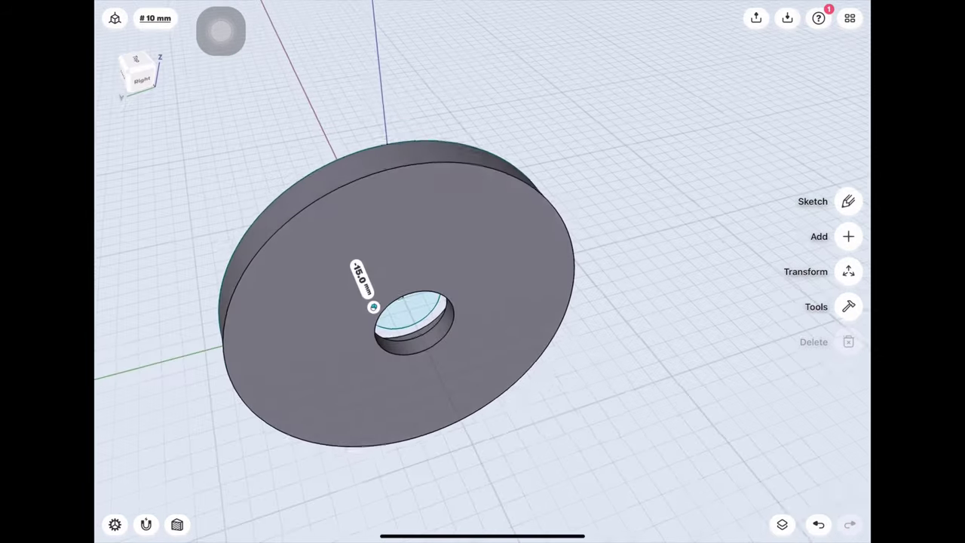
pyautogui.click(483, 377)
pyautogui.click(848, 201)
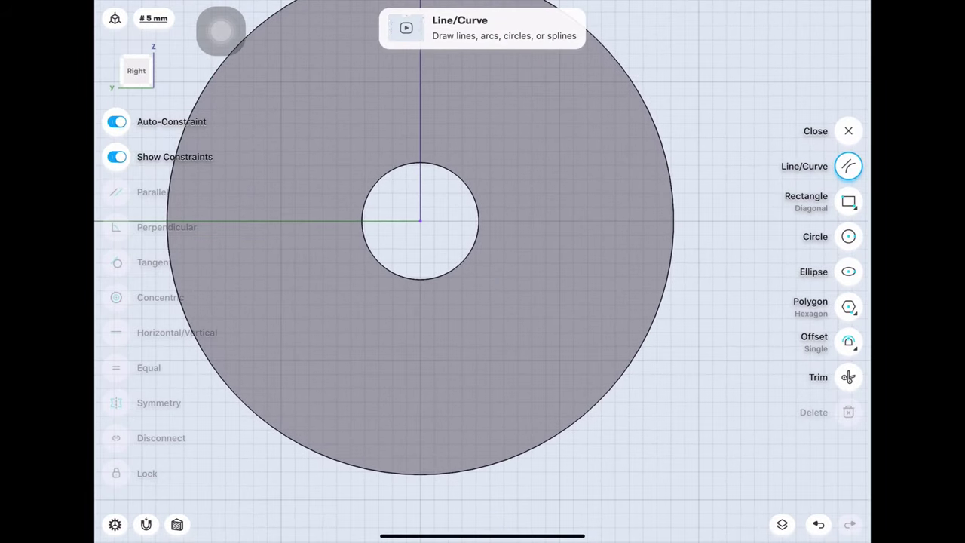
# - Draw a 36 mm radius circle centred on the bore and close the sketch
pyautogui.click(848, 236)
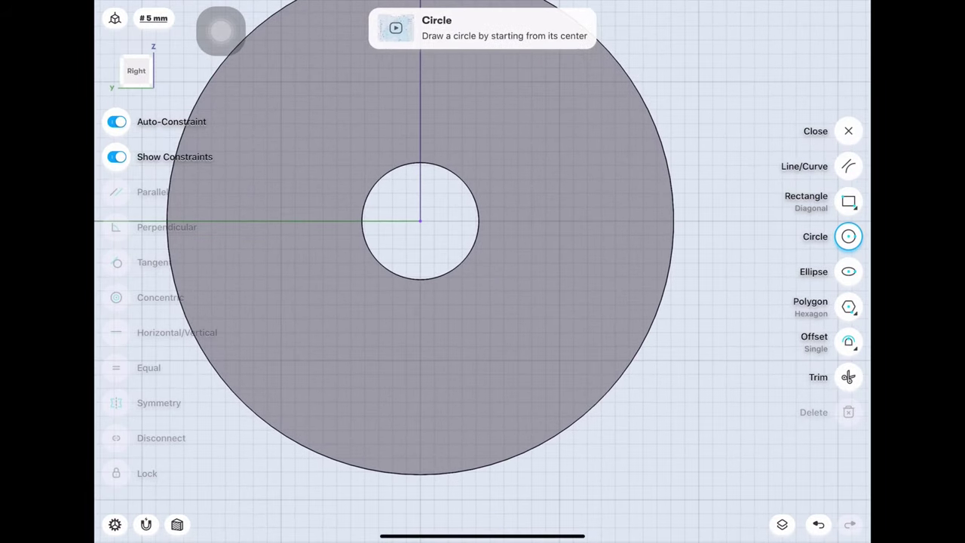
pyautogui.moveTo(420, 221); pyautogui.dragTo(532, 249)
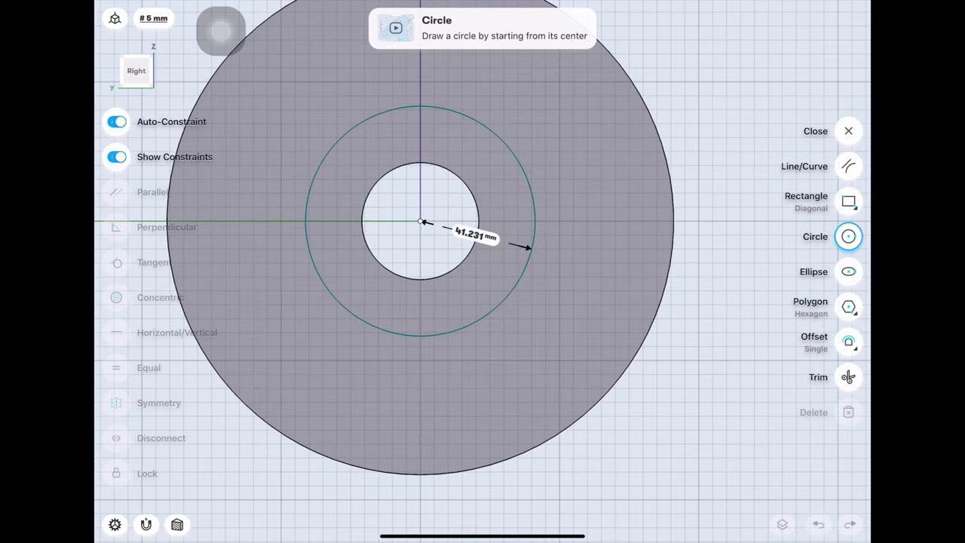
pyautogui.click(522, 252)
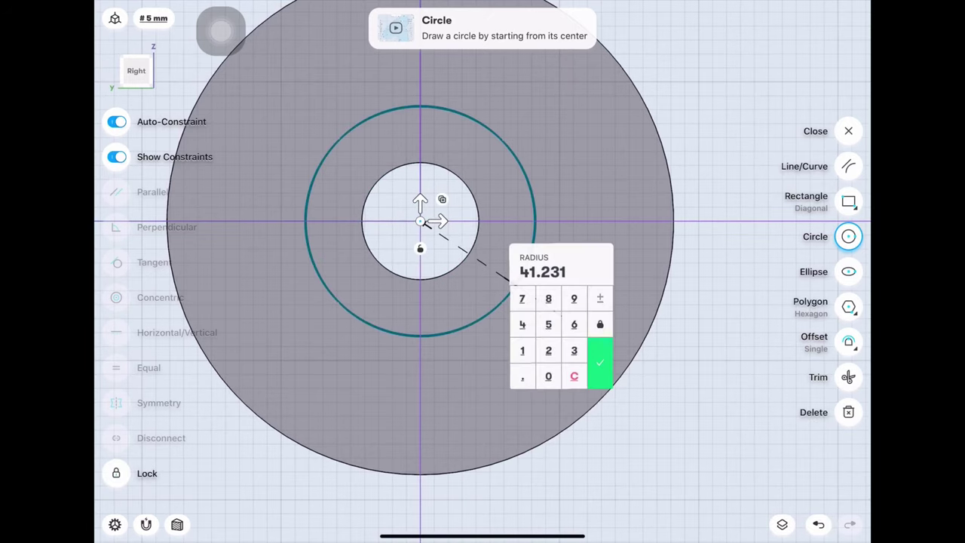
pyautogui.click(574, 350)
pyautogui.click(574, 324)
pyautogui.click(601, 363)
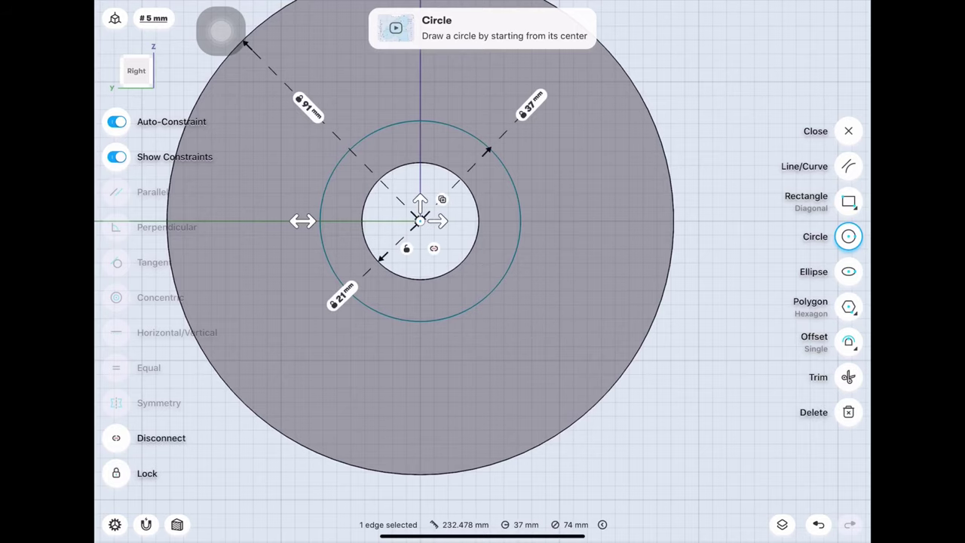
pyautogui.click(532, 104)
pyautogui.write('36')
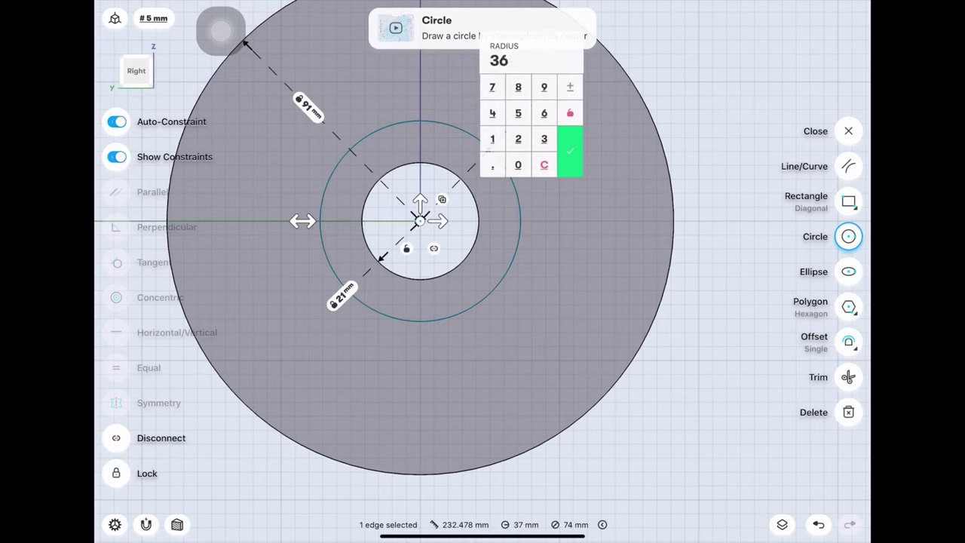
pyautogui.click(571, 152)
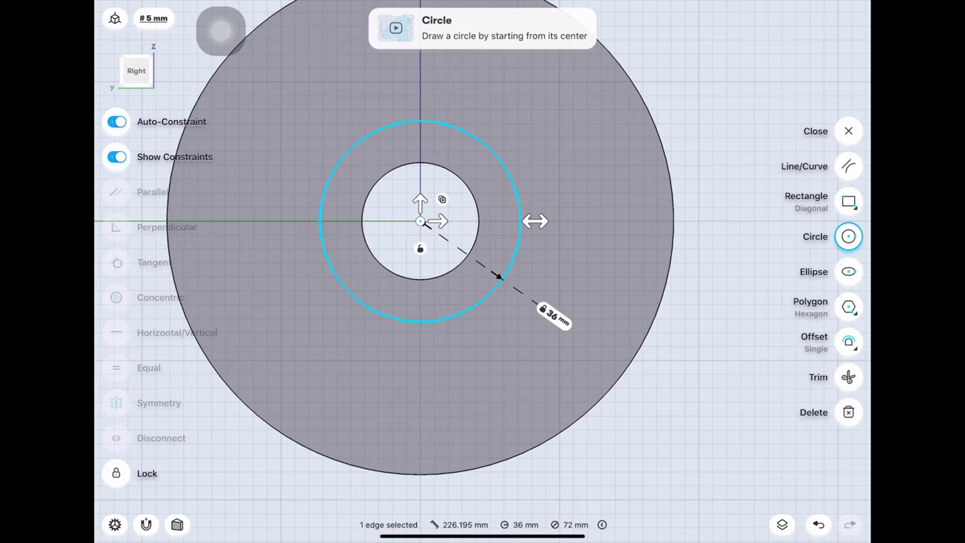
pyautogui.doubleClick(543, 399)
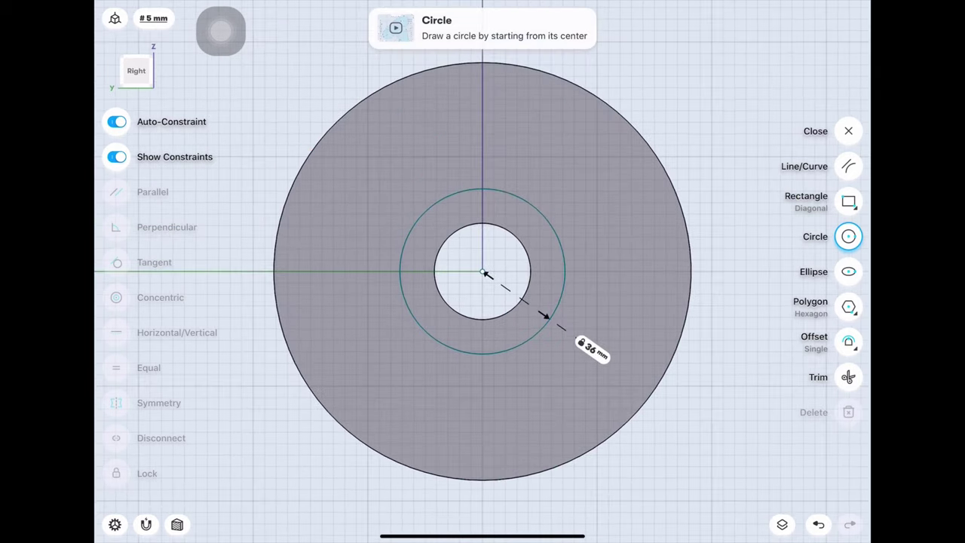
pyautogui.press('Escape')
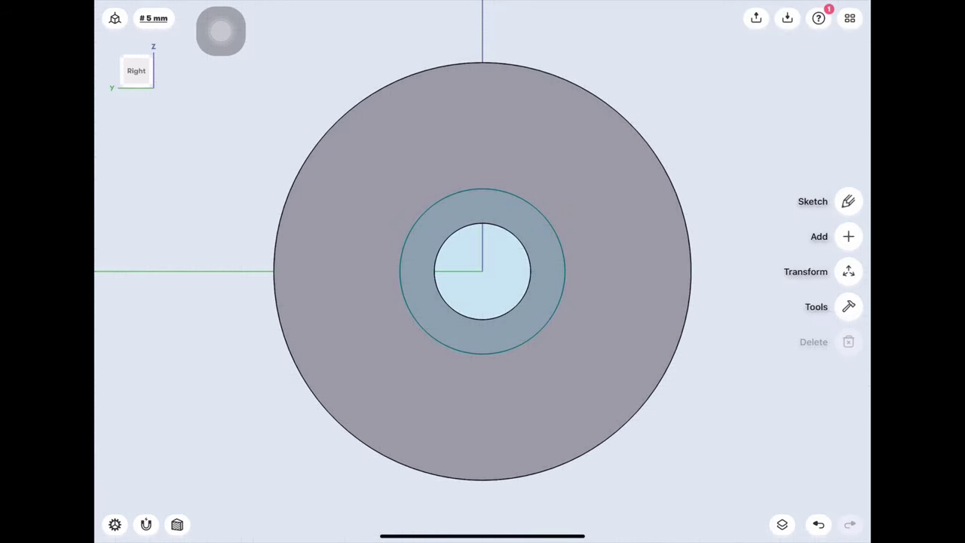
# - Extrude the ring around the bore 60 mm outward into a tubular boss
pyautogui.moveTo(483, 302); pyautogui.dragTo(619, 287)
pyautogui.moveTo(483, 302); pyautogui.dragTo(354, 286)
pyautogui.moveTo(352, 218); pyautogui.dragTo(355, 240)
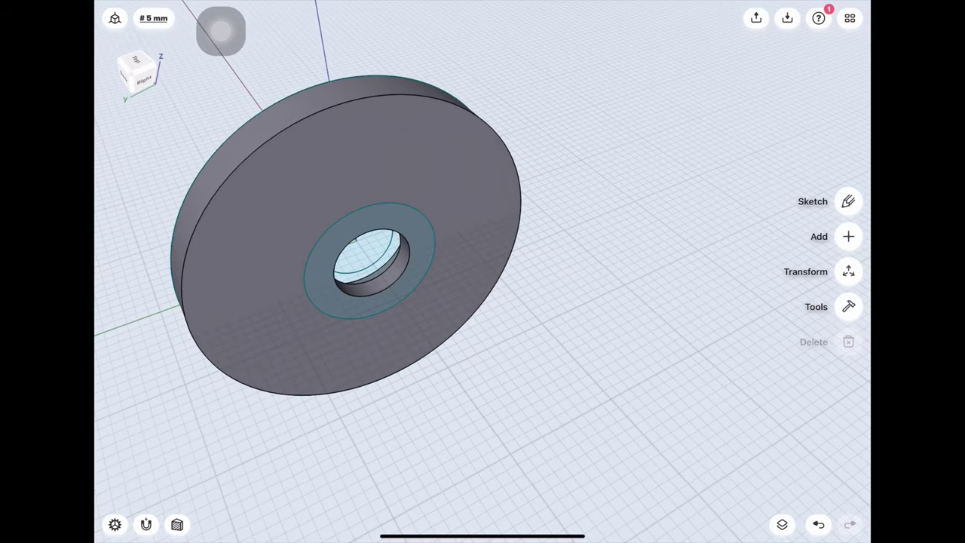
pyautogui.click(374, 306)
pyautogui.moveTo(378, 305); pyautogui.dragTo(439, 388)
pyautogui.click(402, 335)
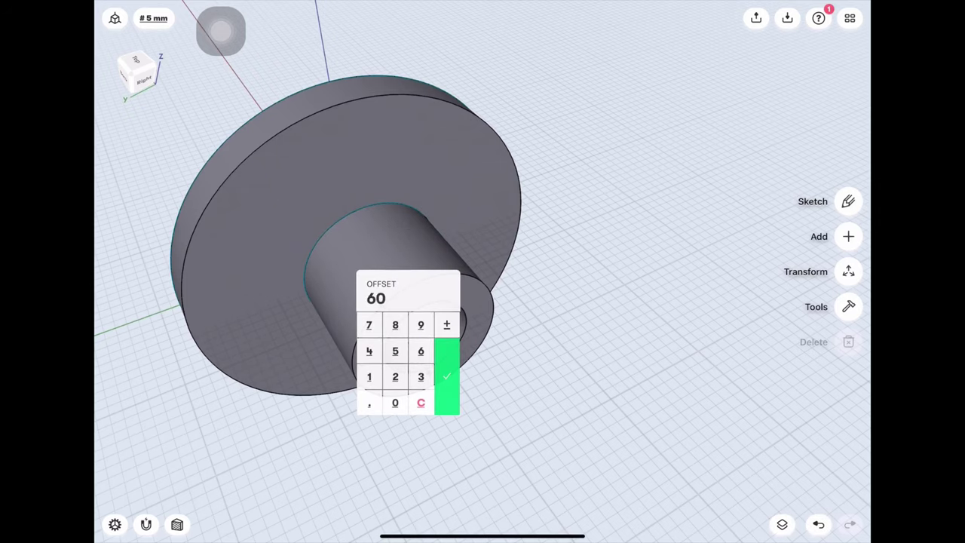
pyautogui.click(446, 377)
pyautogui.scroll(3, 306, 292)
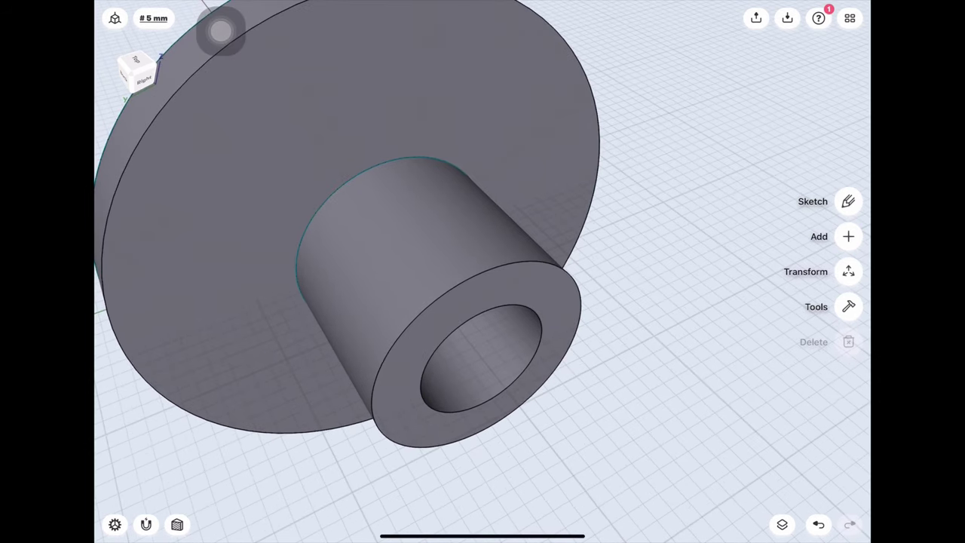
pyautogui.hscroll(-3, 221, 31)
pyautogui.hscroll(-3, 221, 31)
pyautogui.hscroll(-2, 221, 31)
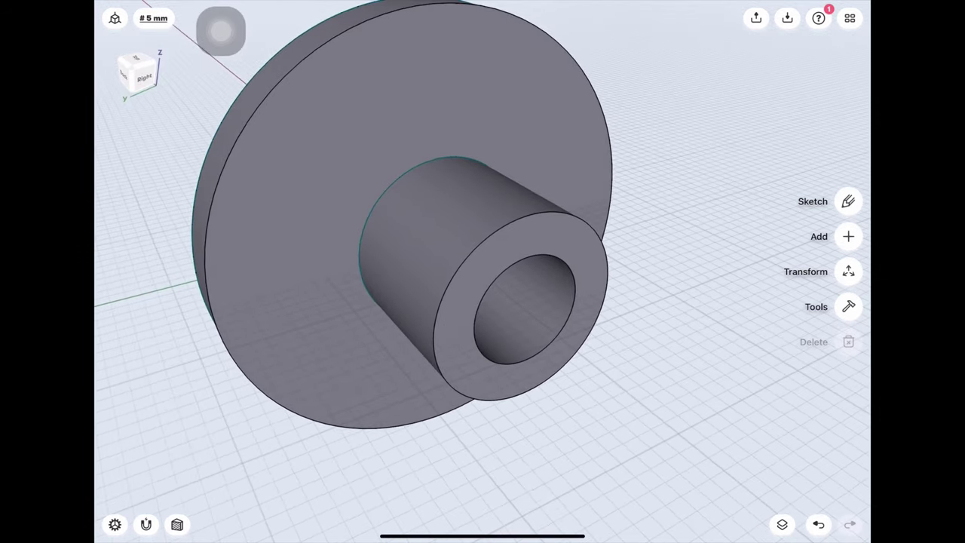
pyautogui.scroll(2, 221, 30)
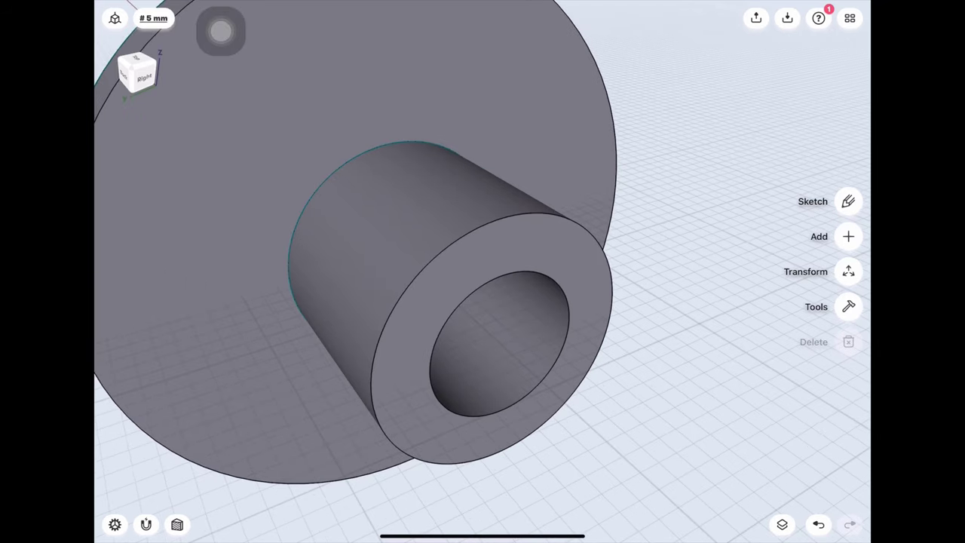
# - Offset the boss's outer end edge 2 mm outward
pyautogui.press('s')
pyautogui.press('o')
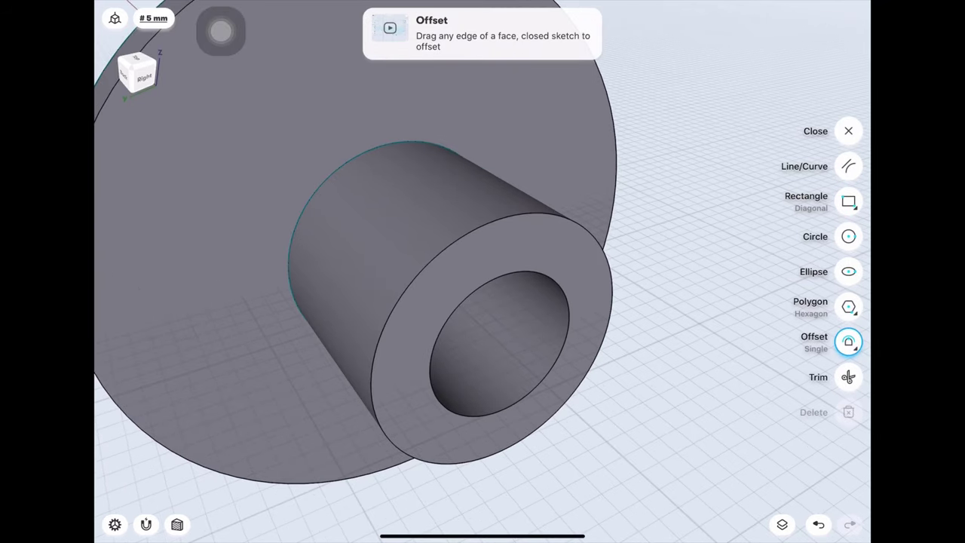
pyautogui.press('l')
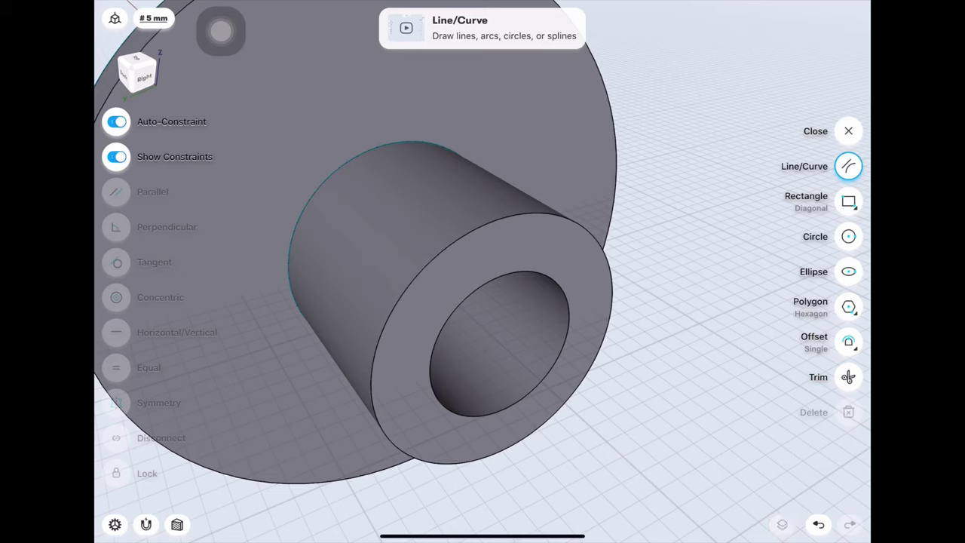
pyautogui.press('Escape')
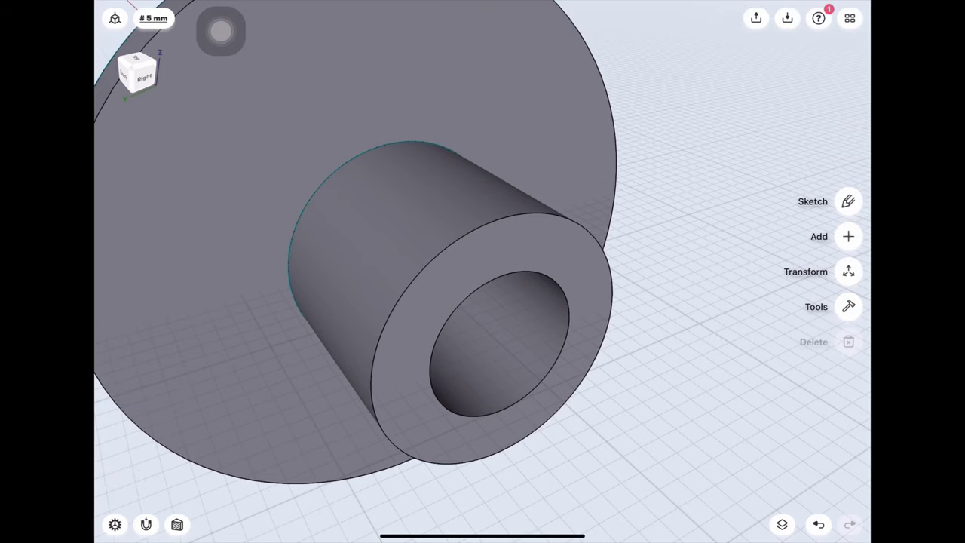
pyautogui.click(848, 200)
pyautogui.click(849, 342)
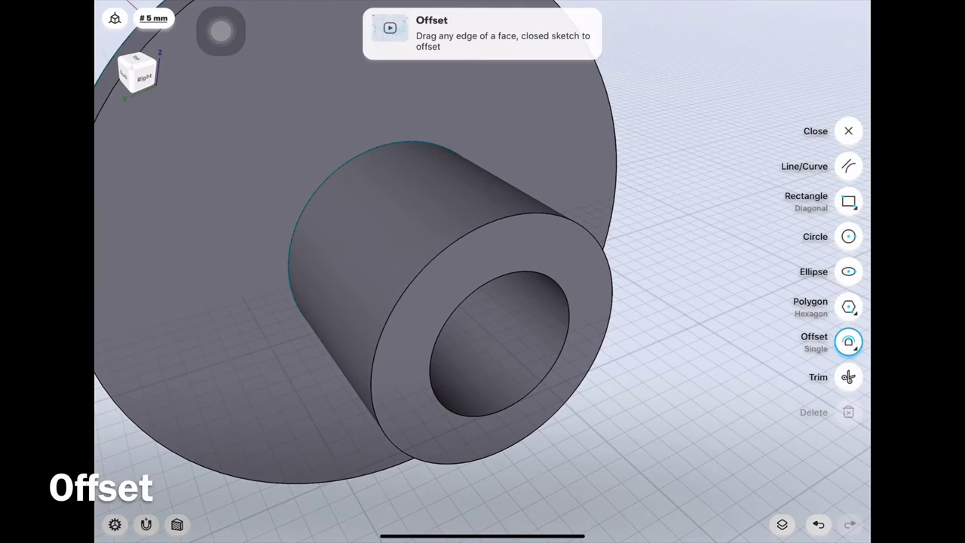
pyautogui.moveTo(495, 216); pyautogui.dragTo(497, 210)
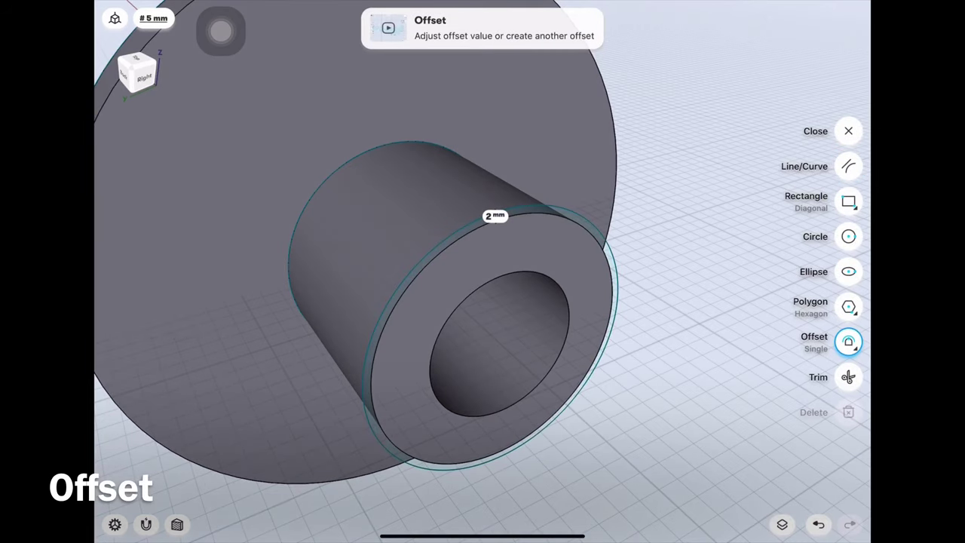
pyautogui.scroll(3, 302, 302)
pyautogui.scroll(3, 302, 301)
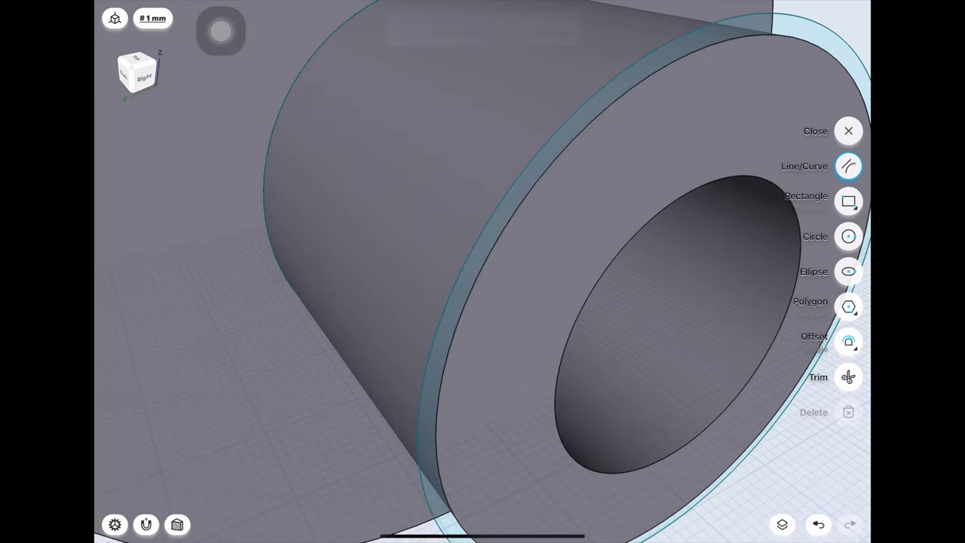
# - Extrude the 2 mm offset ring back 8 mm along the boss to form a rim
pyautogui.click(439, 345)
pyautogui.moveTo(440, 345); pyautogui.dragTo(404, 311)
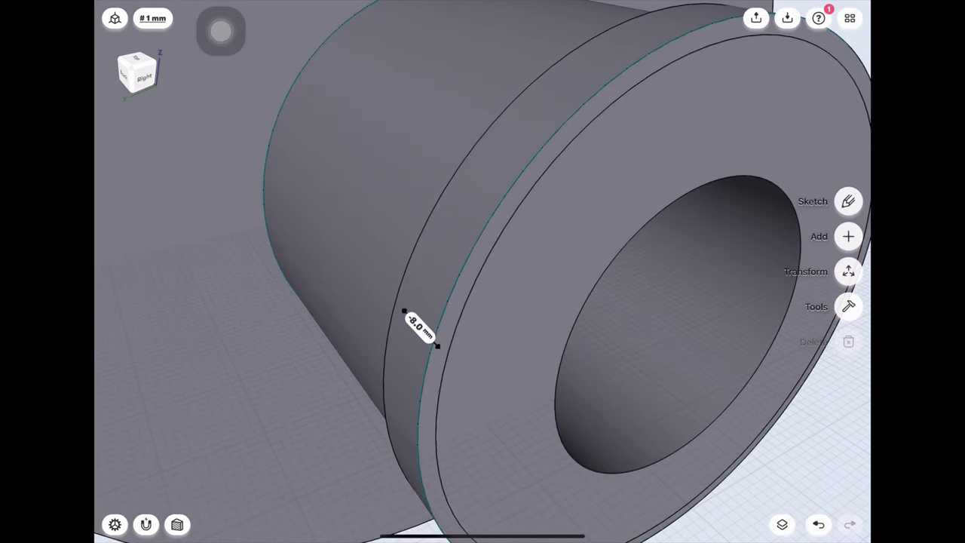
pyautogui.scroll(-3, 483, 271)
pyautogui.scroll(-3, 483, 272)
pyautogui.scroll(1, 482, 272)
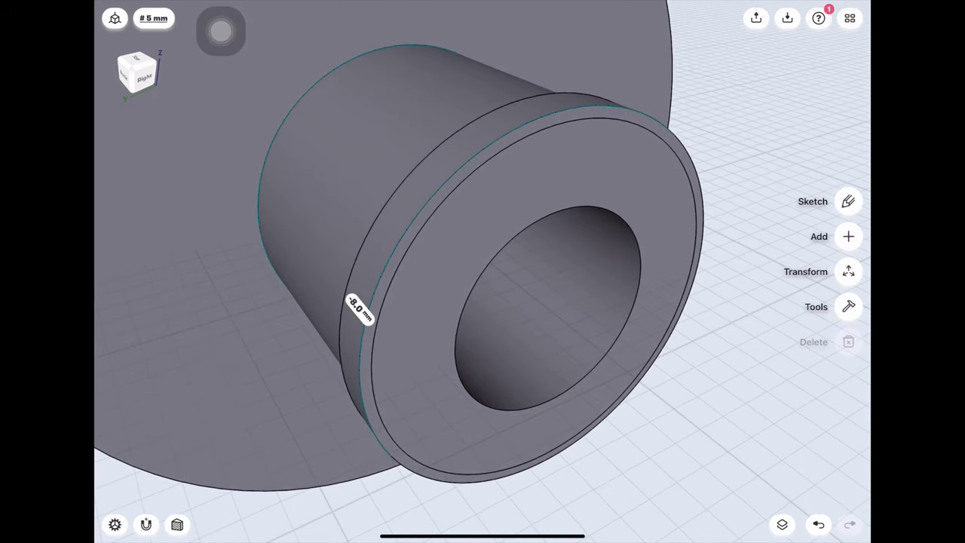
# - Union the 8 mm lip ring with the hub into one body
pyautogui.click(817, 307)
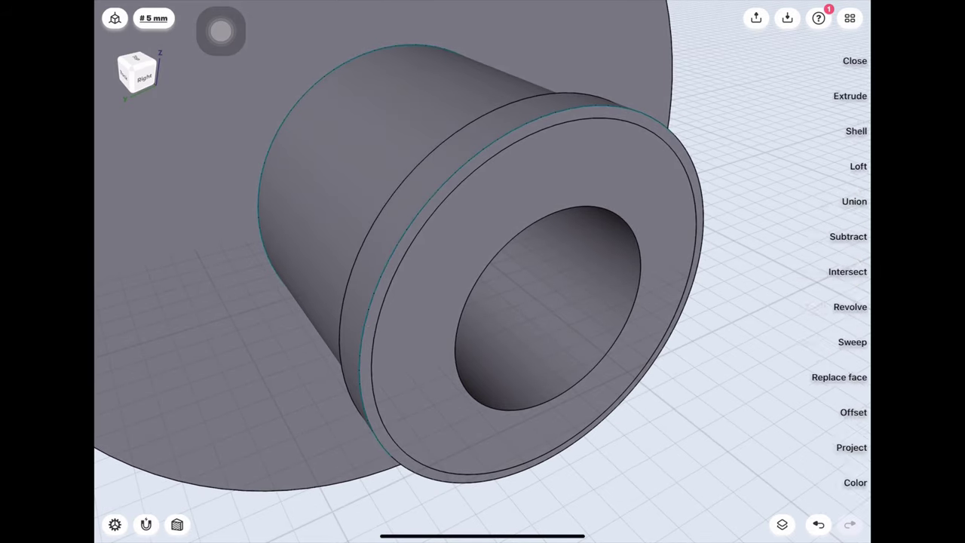
pyautogui.click(830, 200)
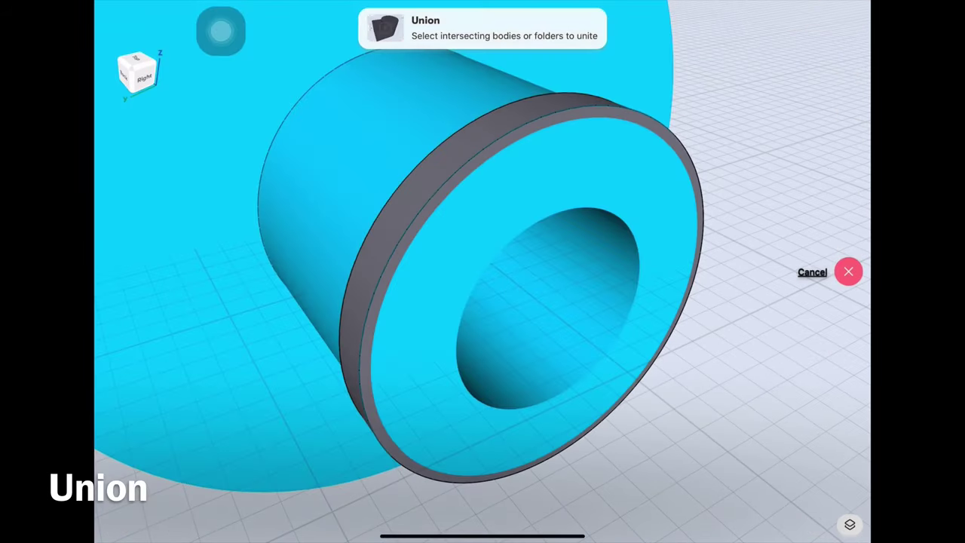
pyautogui.click(352, 331)
pyautogui.click(850, 251)
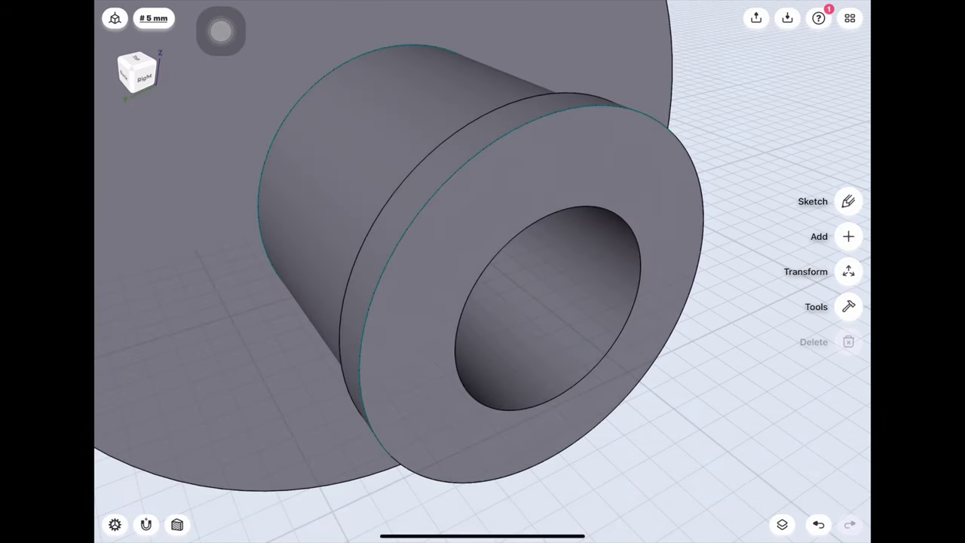
pyautogui.scroll(3, 482, 272)
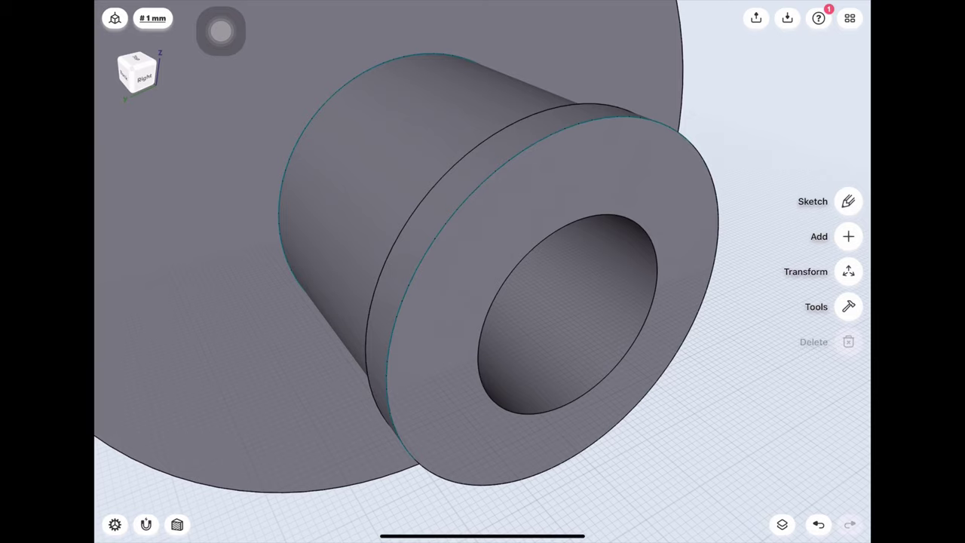
# - Draw a 26 mm radius circle centred in the bore on the boss's end face
pyautogui.click(848, 202)
pyautogui.click(848, 236)
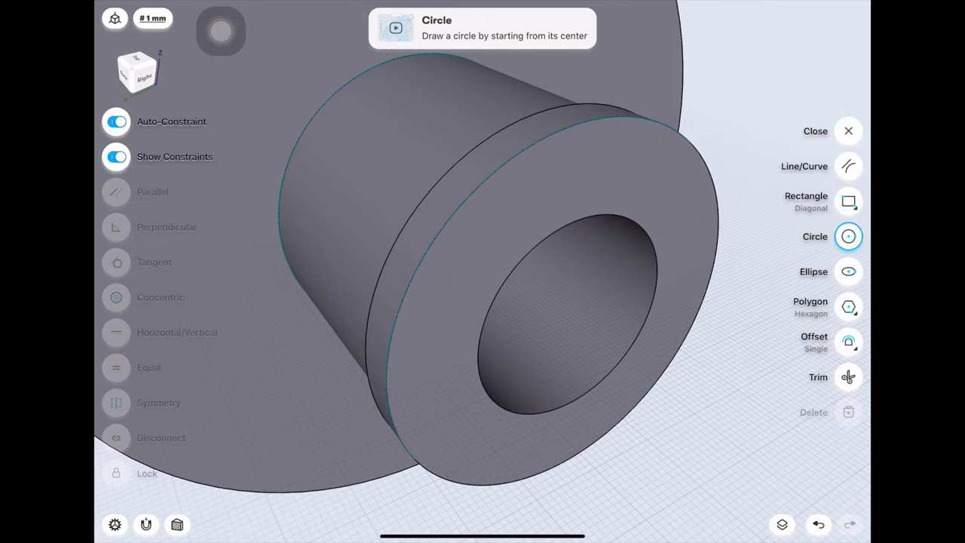
pyautogui.click(467, 241)
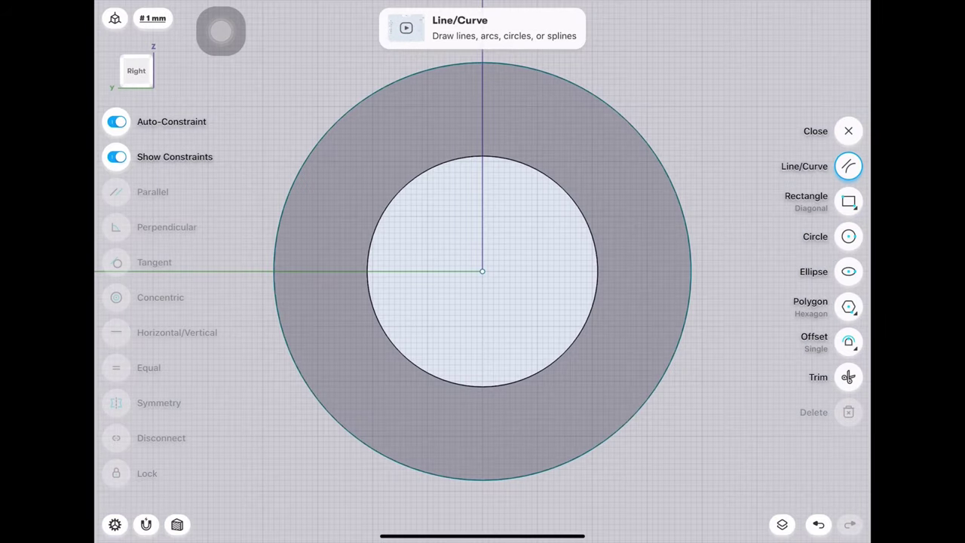
pyautogui.click(849, 236)
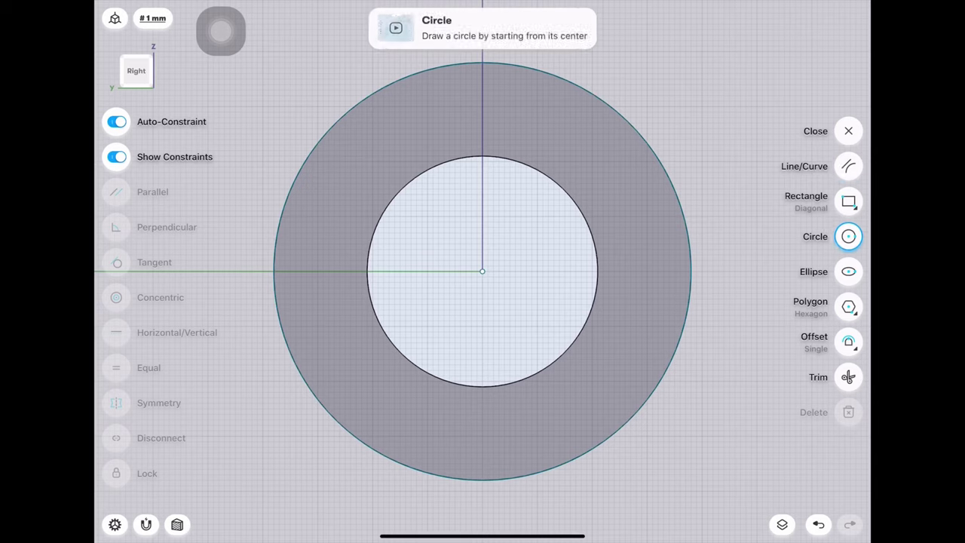
pyautogui.moveTo(483, 271); pyautogui.dragTo(630, 231)
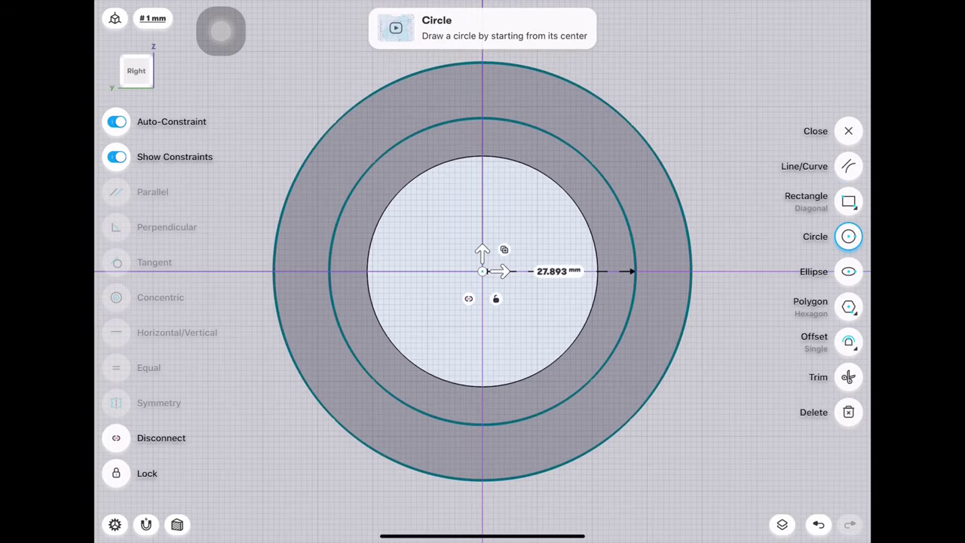
pyautogui.click(661, 207)
pyautogui.click(651, 238)
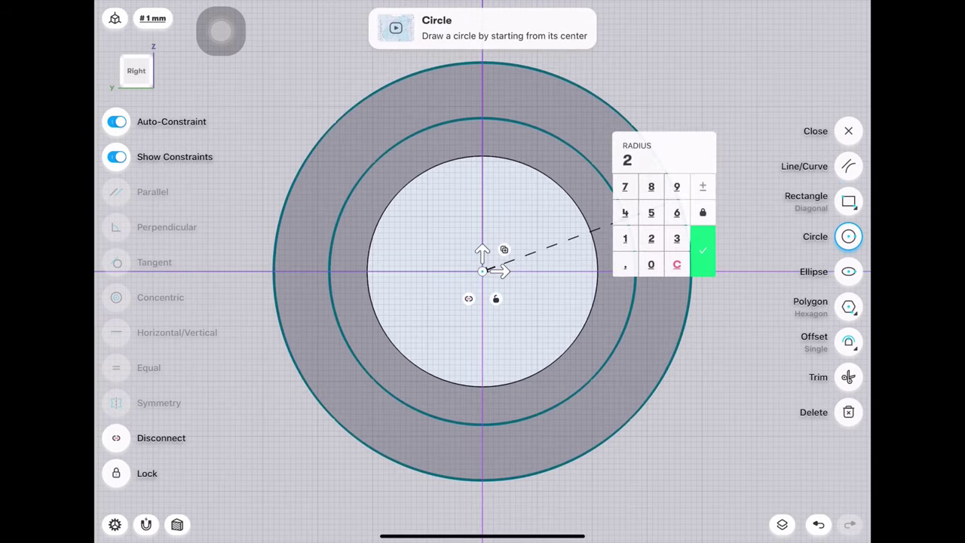
pyautogui.click(676, 213)
pyautogui.click(703, 251)
pyautogui.click(639, 271)
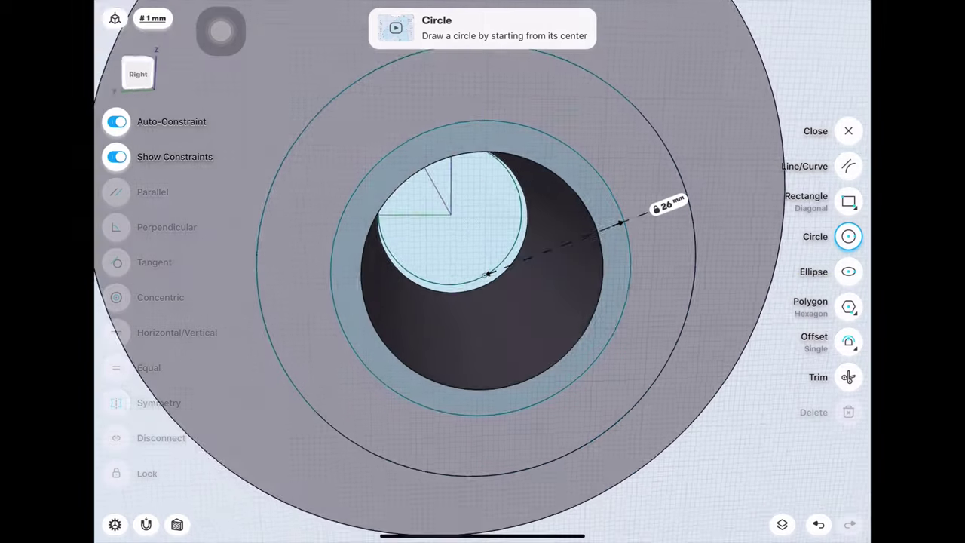
# - Push the ring face around the bore 2 mm into the part as a counterbore
pyautogui.moveTo(739, 316); pyautogui.dragTo(574, 226)
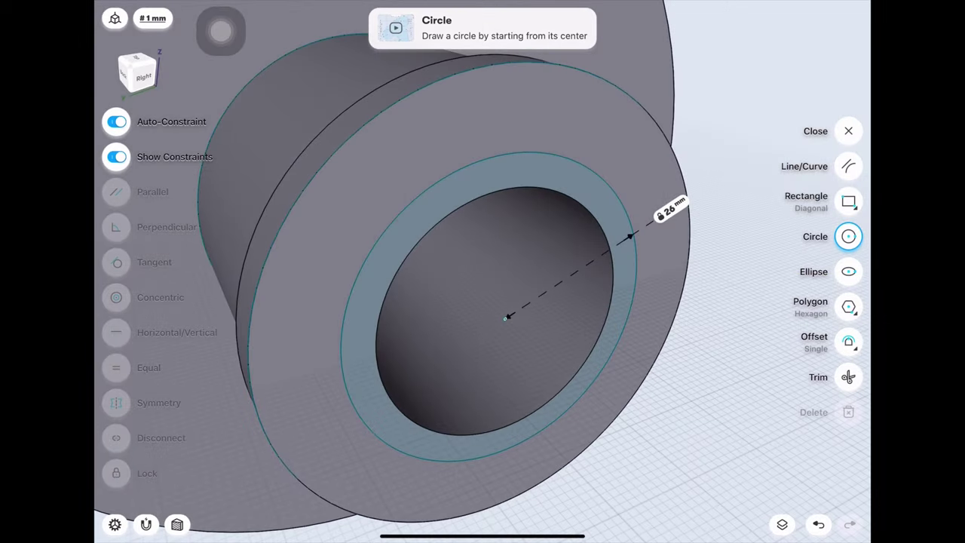
pyautogui.moveTo(505, 317)
pyautogui.mouseDown()
pyautogui.moveTo(519, 310)
pyautogui.moveTo(549, 330)
pyautogui.moveTo(549, 312)
pyautogui.mouseUp()
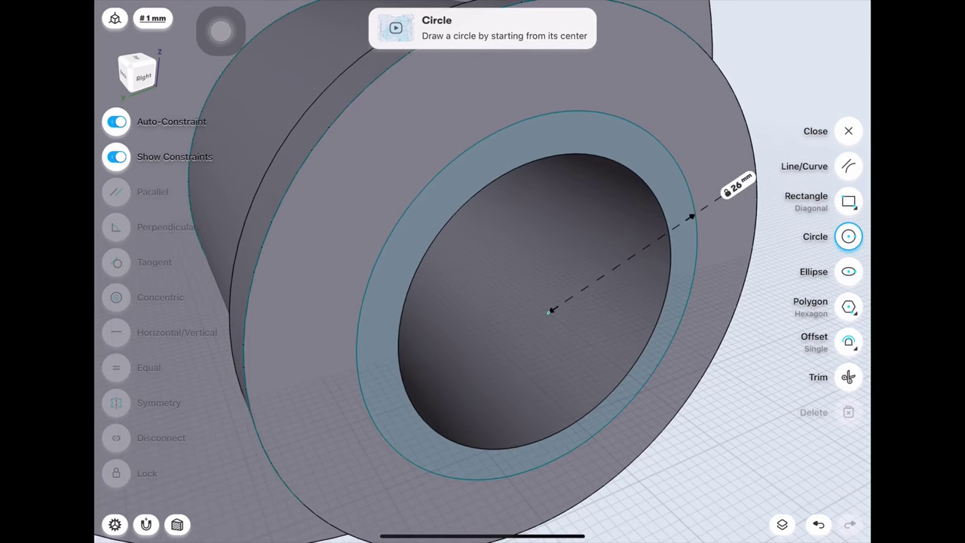
pyautogui.click(397, 279)
pyautogui.moveTo(397, 280); pyautogui.dragTo(380, 264)
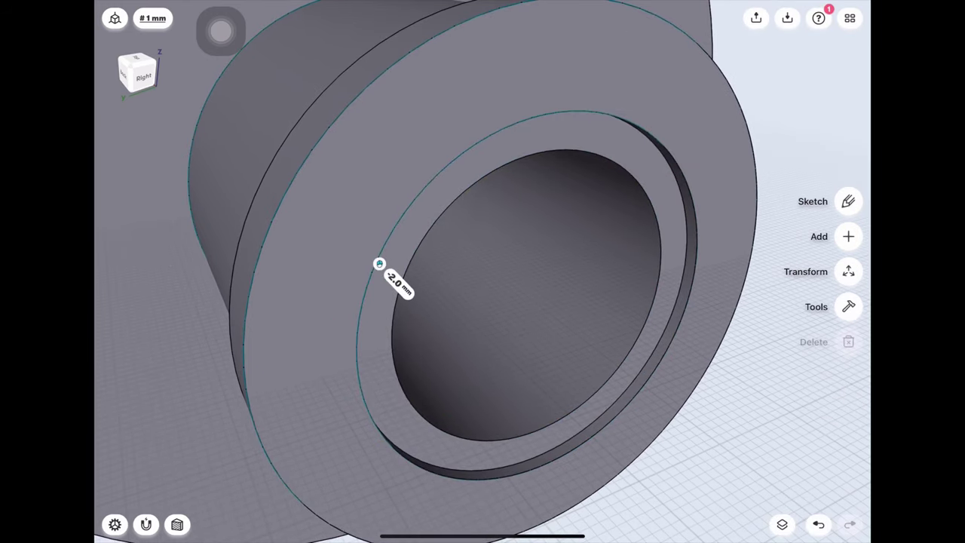
pyautogui.scroll(-3, 483, 272)
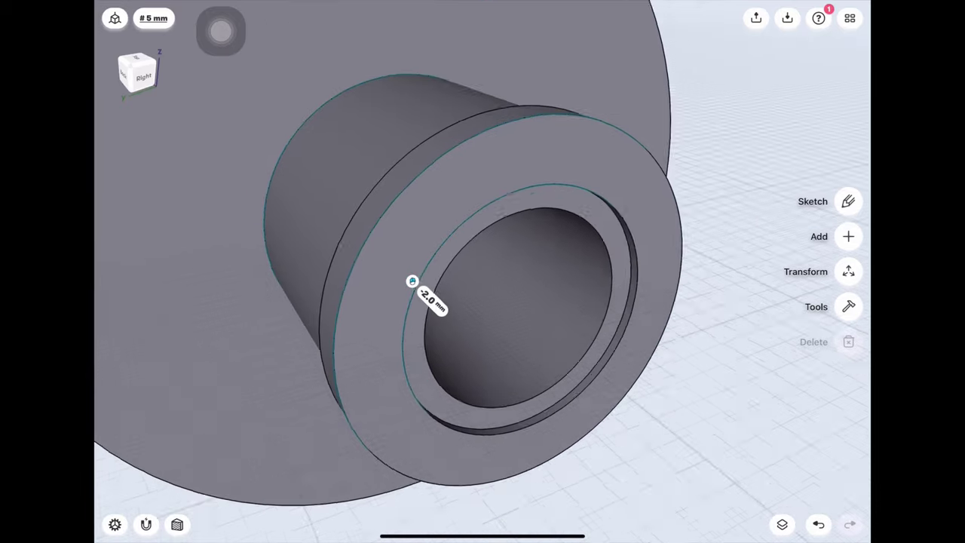
pyautogui.scroll(-3, 482, 272)
pyautogui.scroll(-2, 483, 272)
# - Sketch a 68 mm radius circle centred on the bore on the flange face
pyautogui.moveTo(483, 302)
pyautogui.mouseDown()
pyautogui.moveTo(392, 302)
pyautogui.moveTo(483, 302)
pyautogui.moveTo(438, 355)
pyautogui.moveTo(392, 301)
pyautogui.moveTo(301, 309)
pyautogui.moveTo(294, 332)
pyautogui.moveTo(452, 316)
pyautogui.moveTo(422, 377)
pyautogui.moveTo(452, 302)
pyautogui.moveTo(392, 317)
pyautogui.mouseUp()
pyautogui.doubleClick(362, 302)
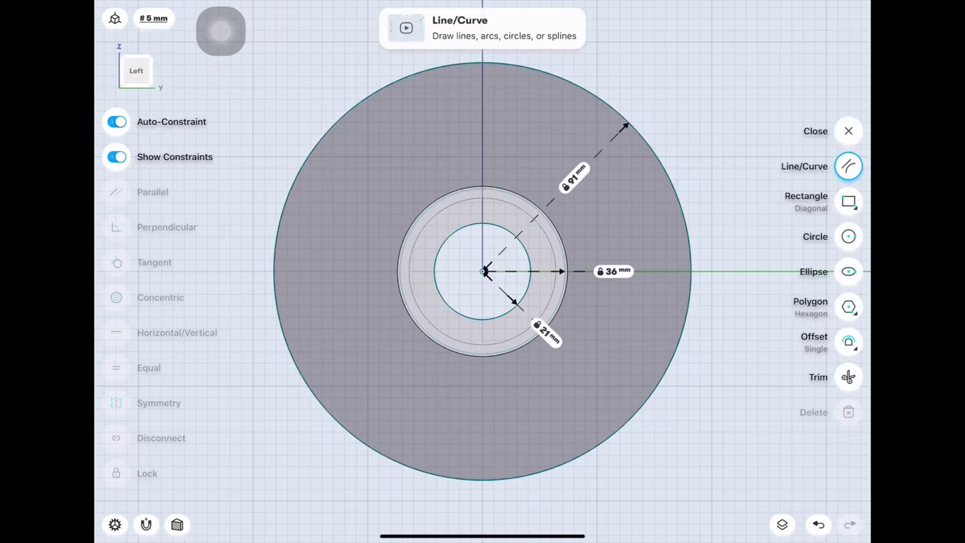
pyautogui.click(848, 236)
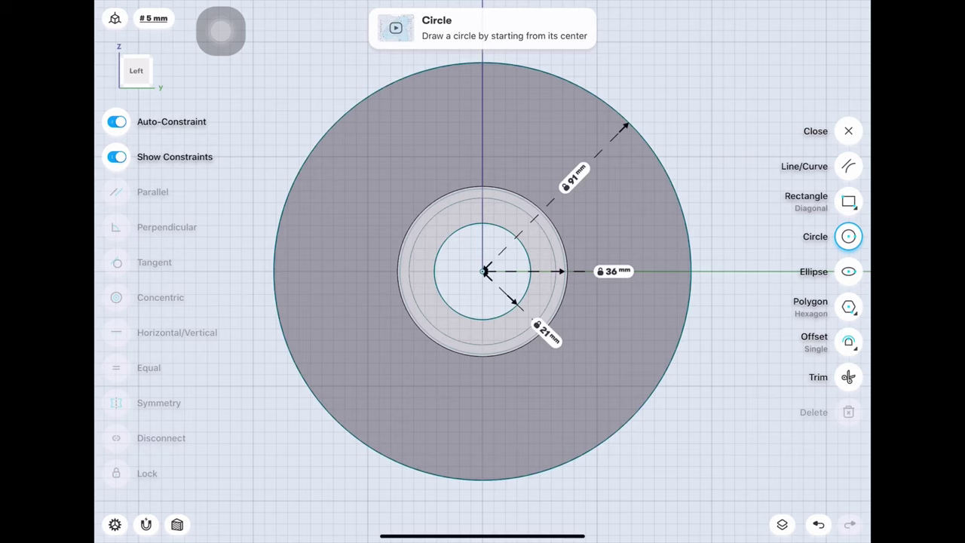
pyautogui.moveTo(483, 272); pyautogui.dragTo(396, 148)
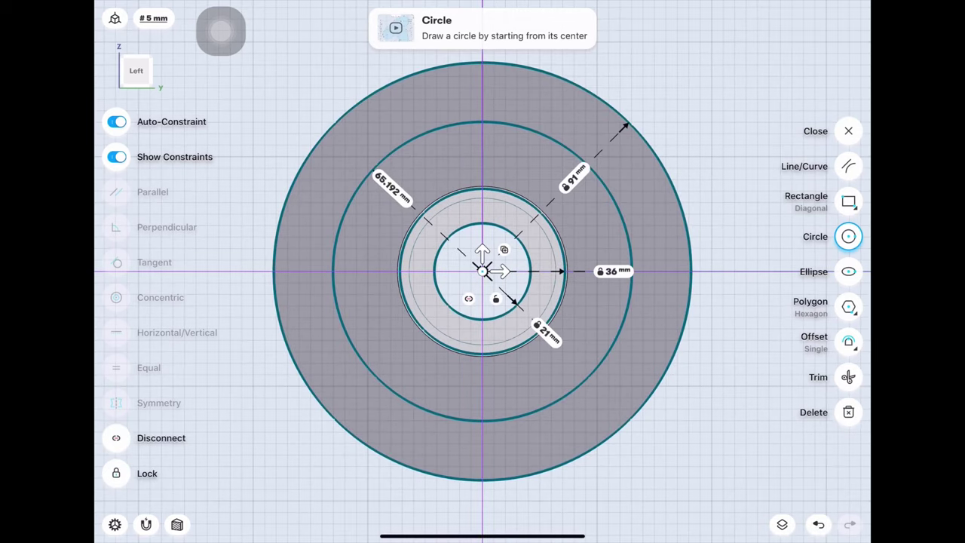
pyautogui.click(392, 186)
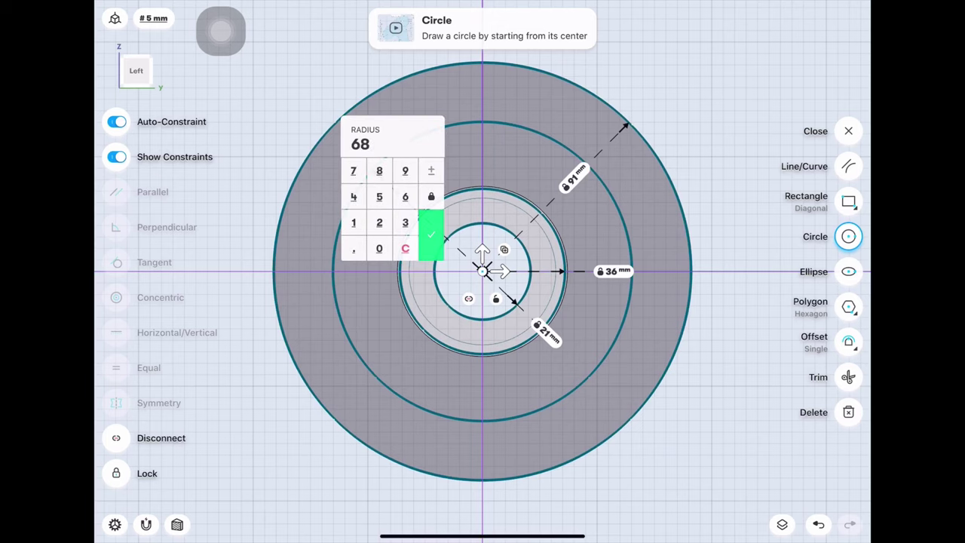
pyautogui.click(430, 234)
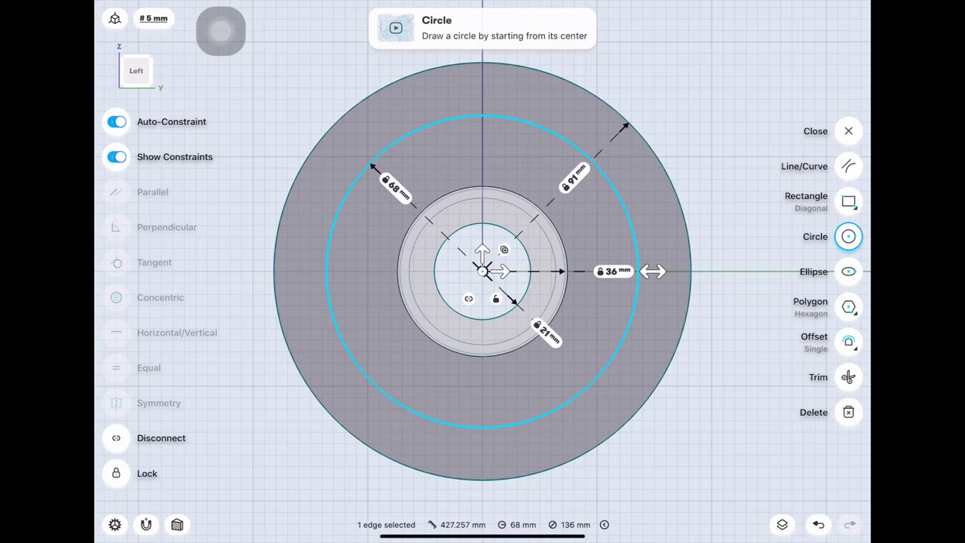
pyautogui.press('Escape')
pyautogui.scroll(5, 482, 272)
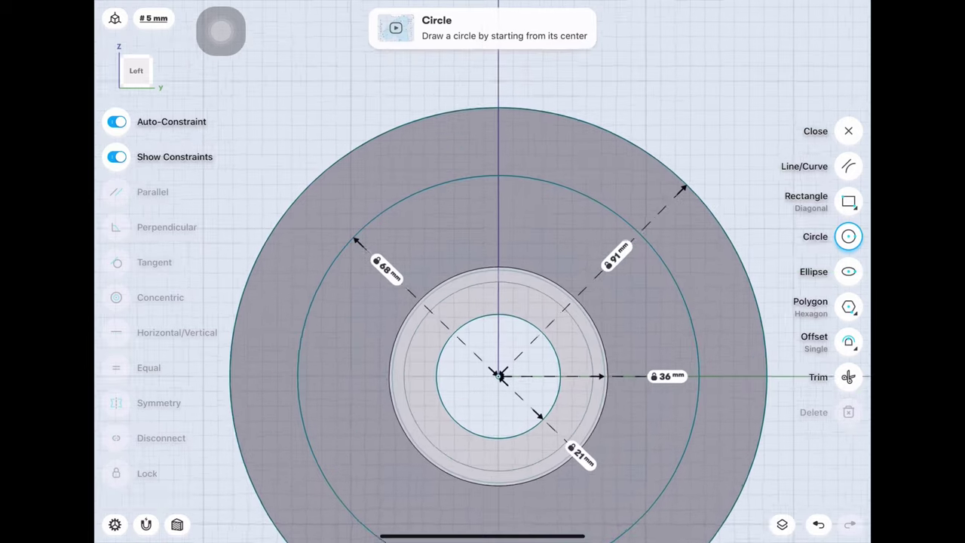
pyautogui.scroll(3, 487, 451)
pyautogui.scroll(3, 488, 451)
pyautogui.scroll(2, 483, 453)
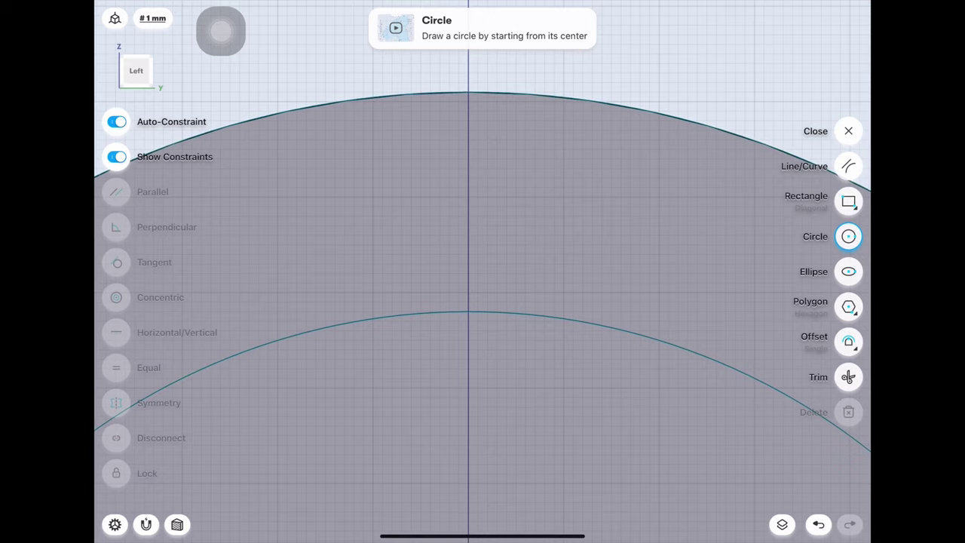
# - Draw a 9 mm-radius circle at the top of the 68 mm guide circle and fix it in place
pyautogui.moveTo(468, 310); pyautogui.dragTo(507, 292)
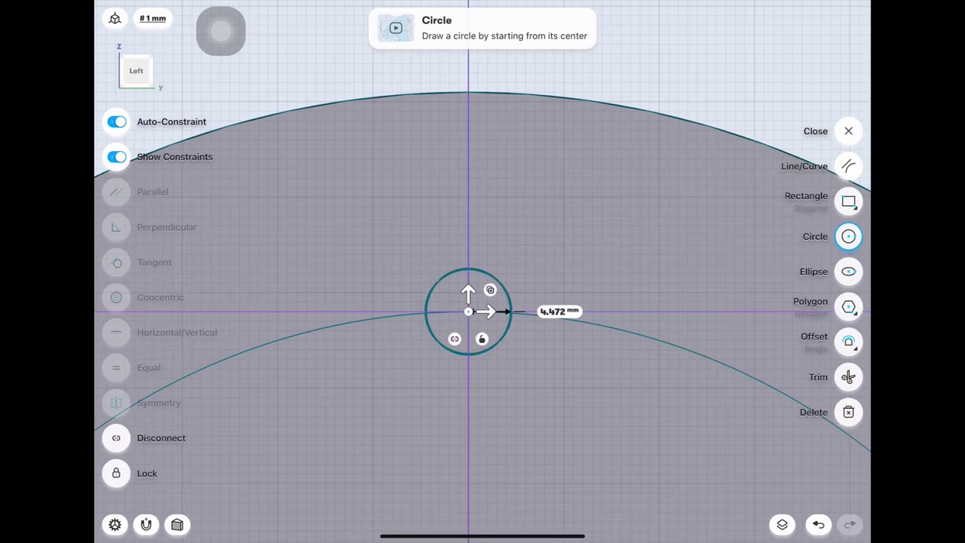
pyautogui.click(557, 272)
pyautogui.click(571, 249)
pyautogui.click(596, 317)
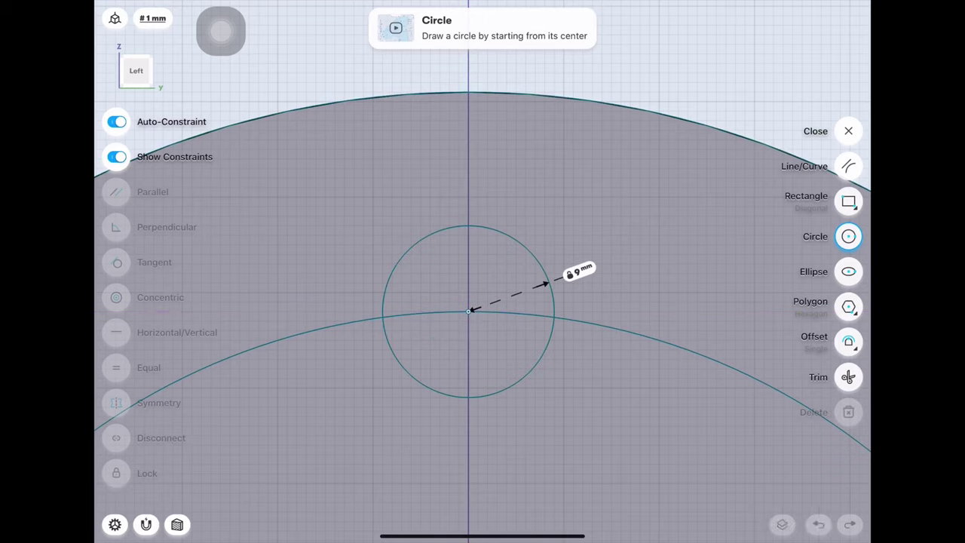
pyautogui.click(679, 344)
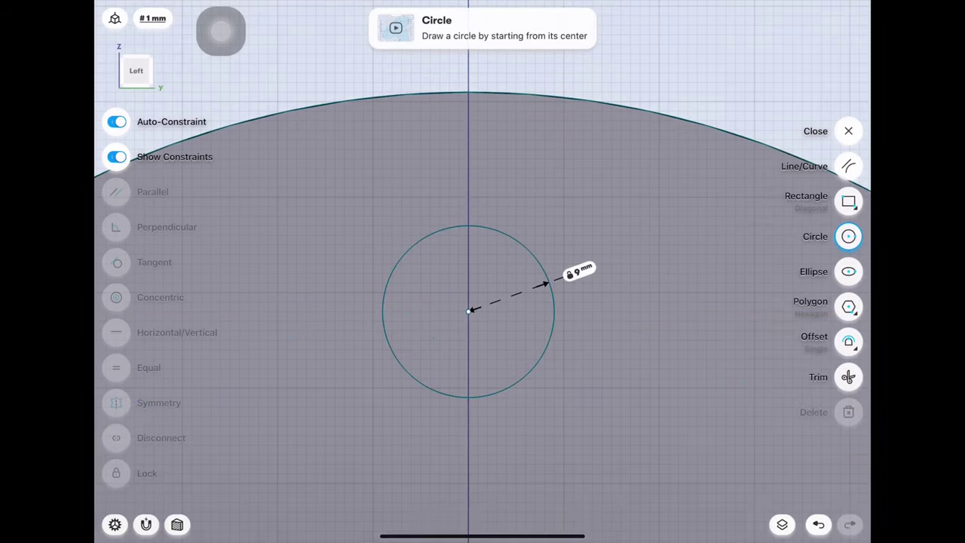
pyautogui.click(554, 311)
pyautogui.click(116, 473)
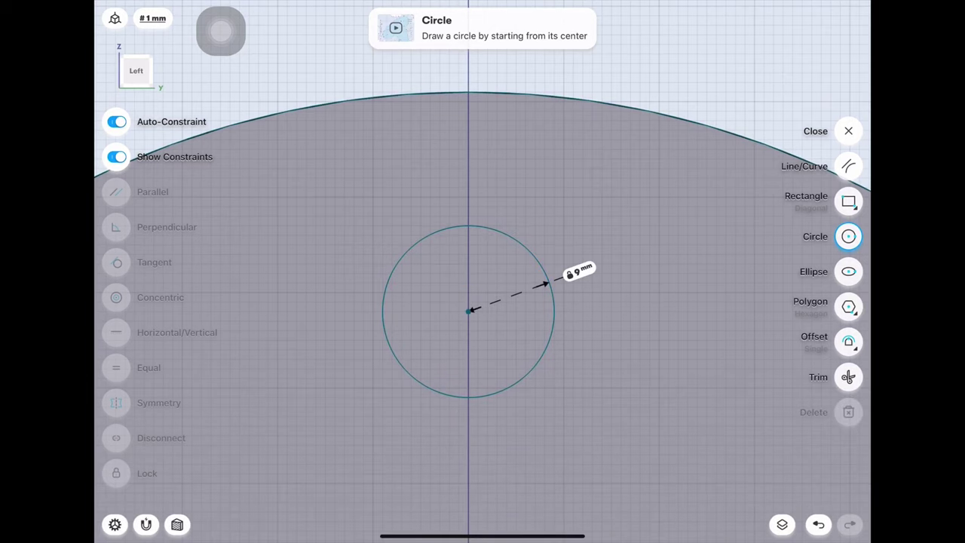
# - Draw two vertical lines, one on each side of the 9 mm circle
pyautogui.scroll(-2, 483, 302)
pyautogui.click(848, 166)
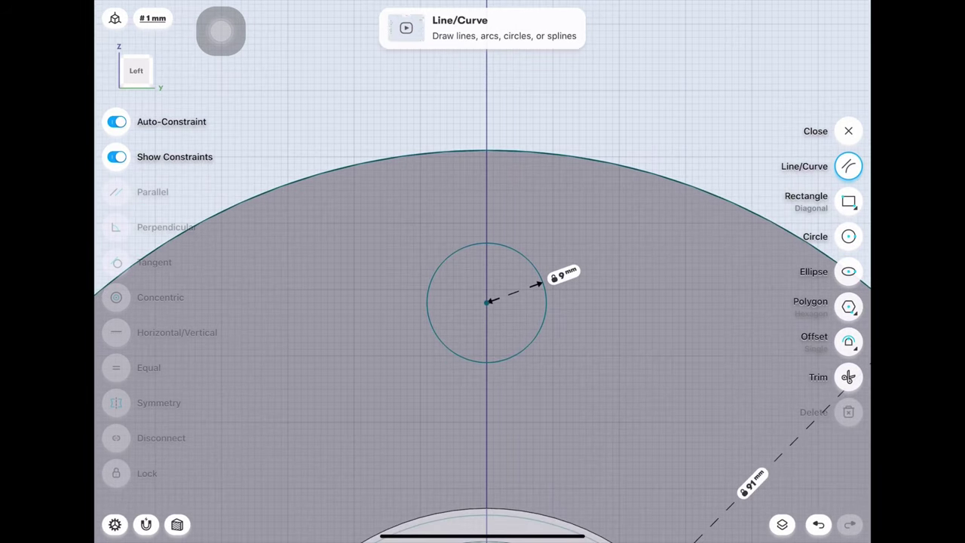
pyautogui.moveTo(560, 97); pyautogui.dragTo(560, 348)
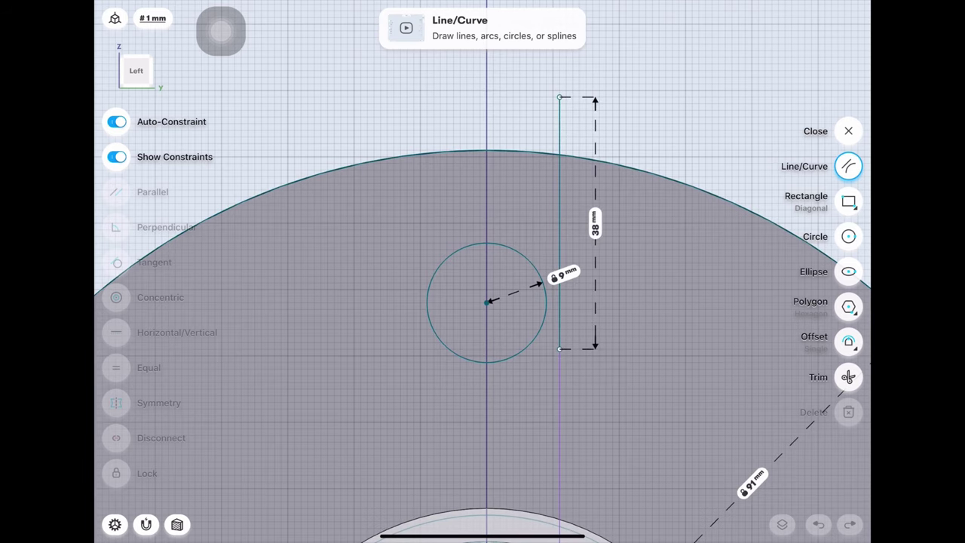
pyautogui.moveTo(400, 83); pyautogui.dragTo(400, 355)
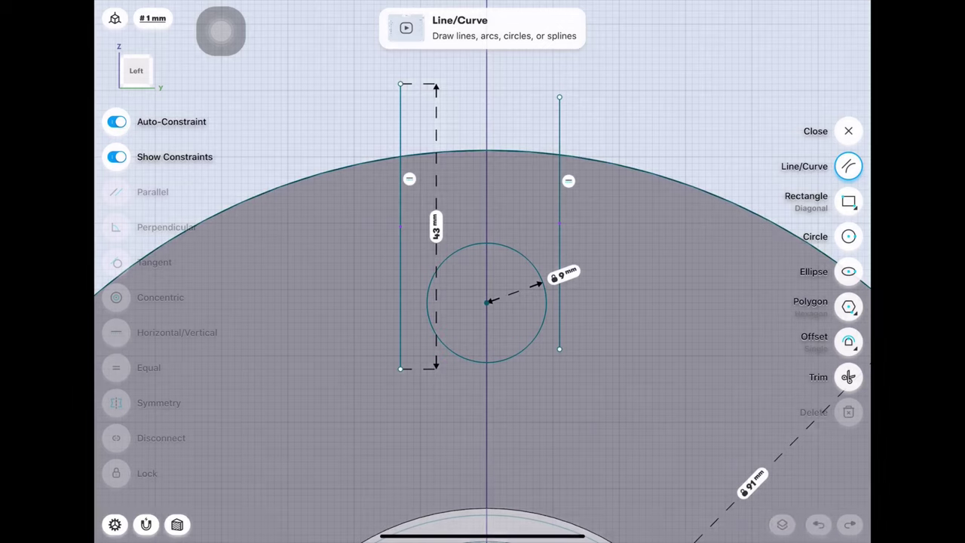
# - Make both vertical lines tangent to the 9 mm circle
pyautogui.click(427, 301)
pyautogui.click(560, 226)
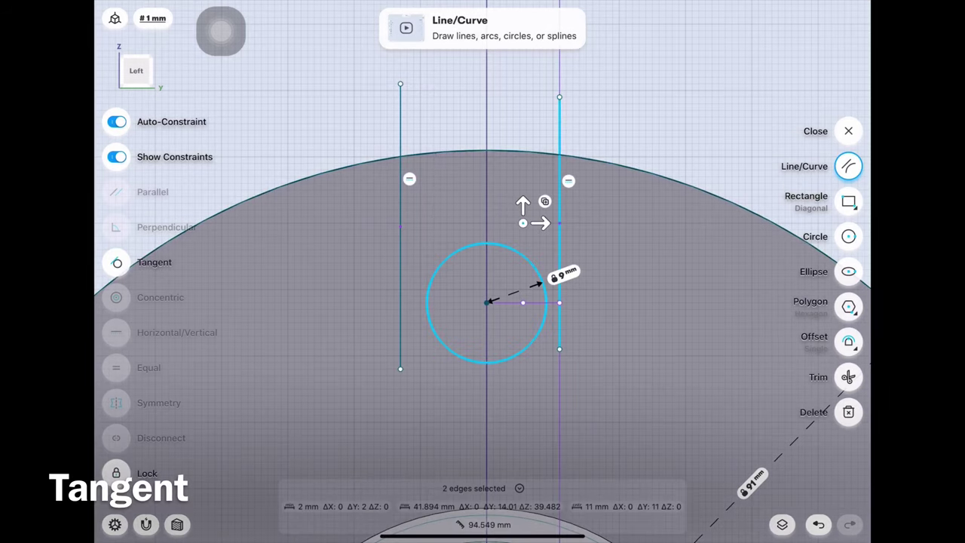
pyautogui.click(117, 262)
pyautogui.click(427, 302)
pyautogui.click(401, 226)
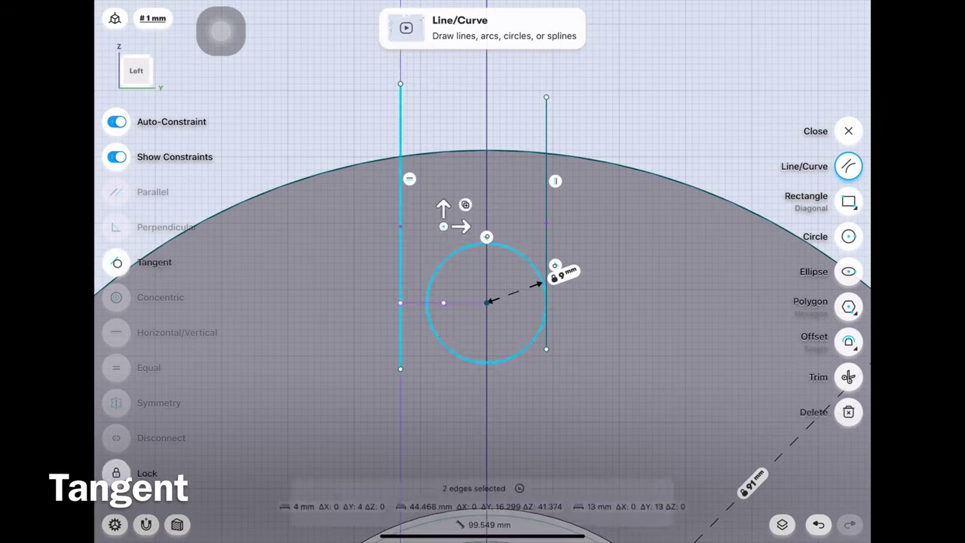
pyautogui.click(117, 262)
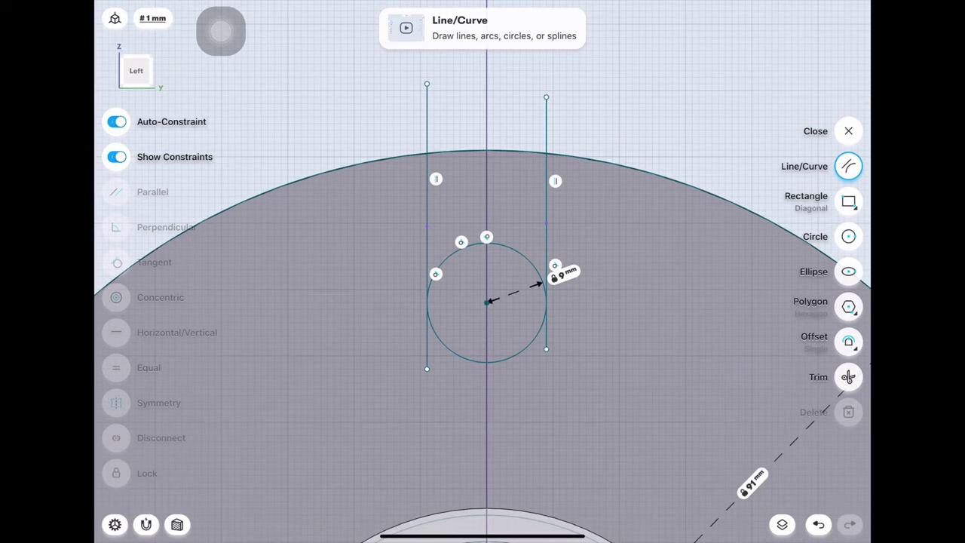
# - Trim away the inner arc to leave a U-shaped slot outline and finish the sketch
pyautogui.click(848, 377)
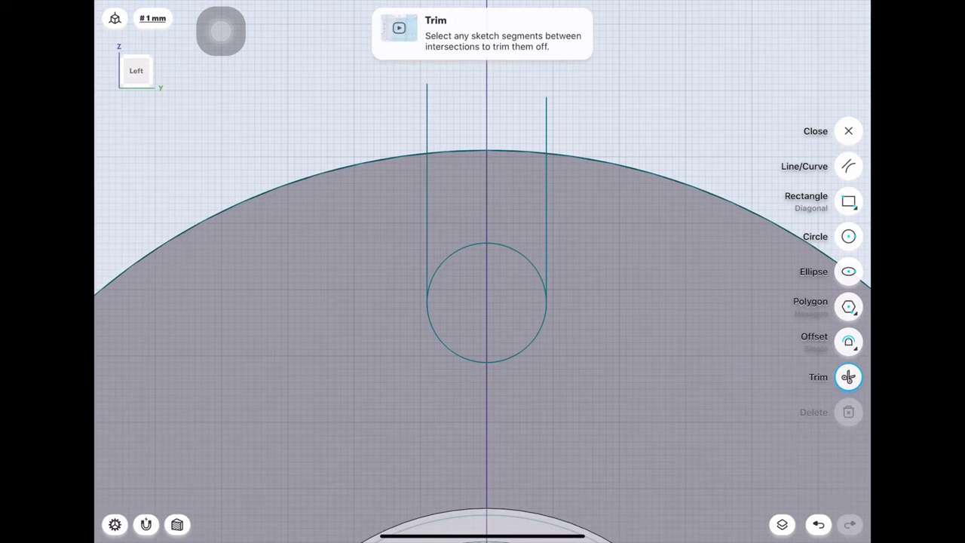
pyautogui.scroll(-3, 466, 123)
pyautogui.scroll(-3, 465, 123)
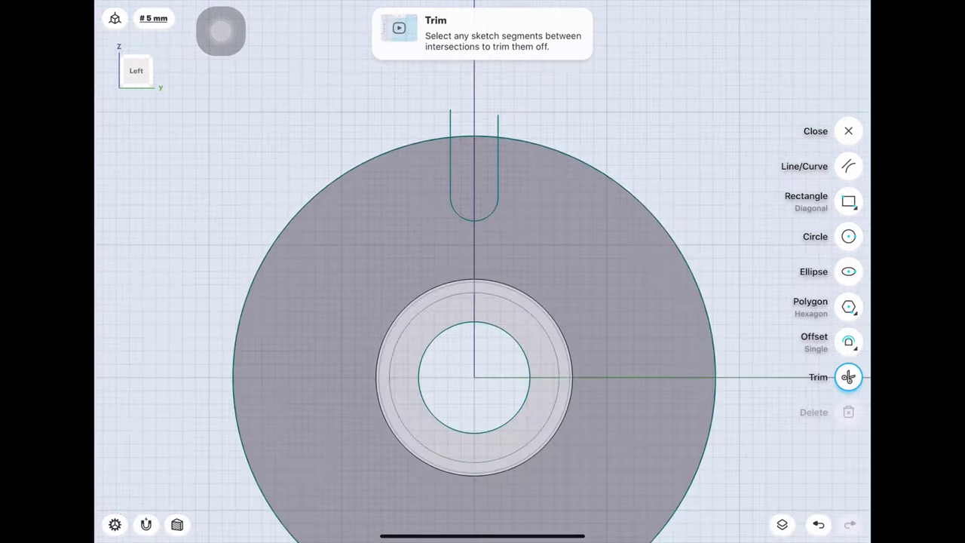
pyautogui.click(849, 131)
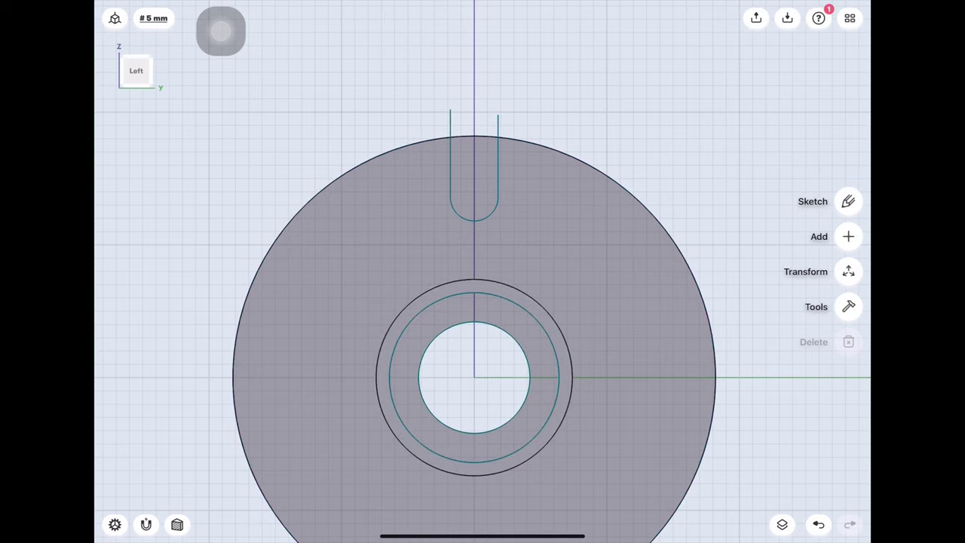
pyautogui.click(847, 271)
pyautogui.click(849, 219)
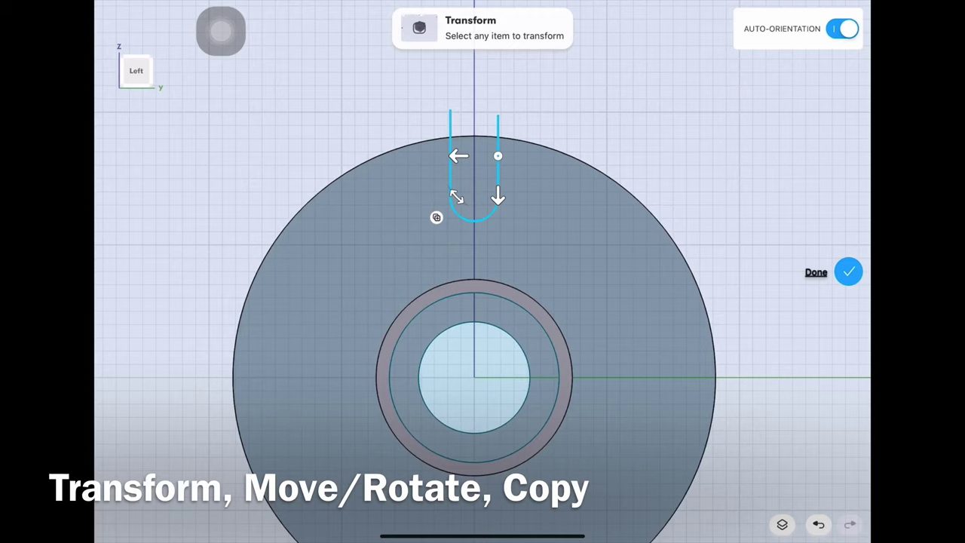
# - Copy the slot outline three times around the bore centre in 90° rotations
pyautogui.click(474, 355)
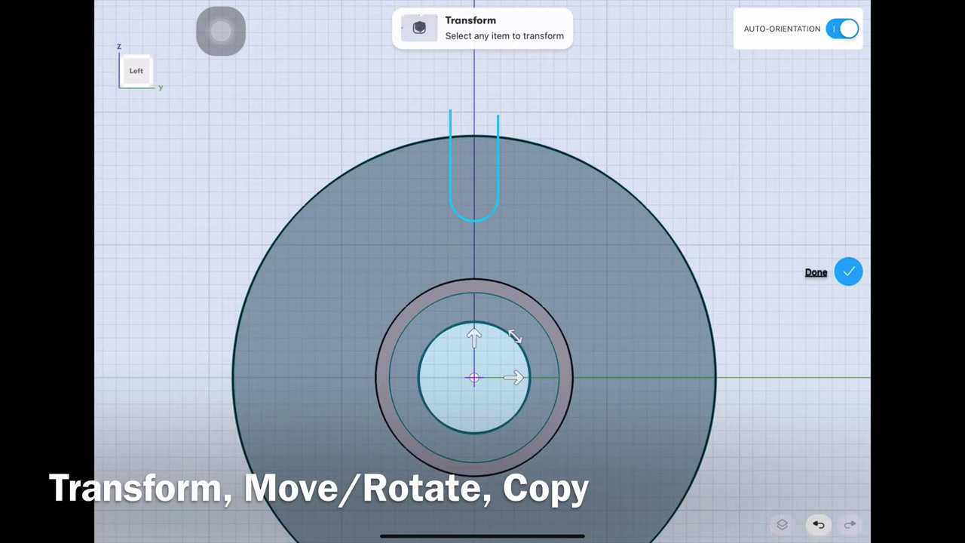
pyautogui.scroll(-3, 474, 325)
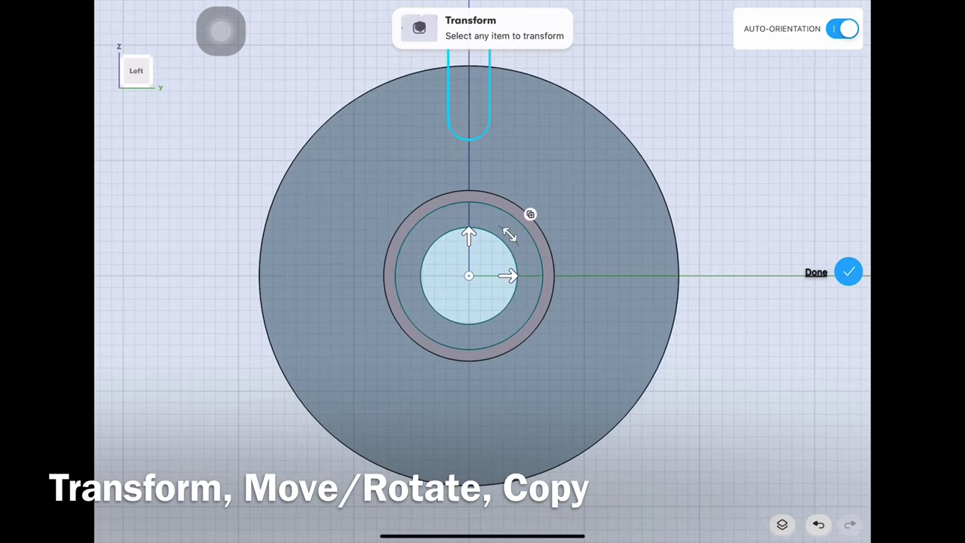
pyautogui.click(531, 214)
pyautogui.moveTo(531, 214)
pyautogui.mouseDown()
pyautogui.moveTo(543, 349)
pyautogui.moveTo(559, 366)
pyautogui.moveTo(425, 370)
pyautogui.moveTo(400, 353)
pyautogui.moveTo(375, 368)
pyautogui.moveTo(358, 227)
pyautogui.moveTo(376, 182)
pyautogui.mouseUp()
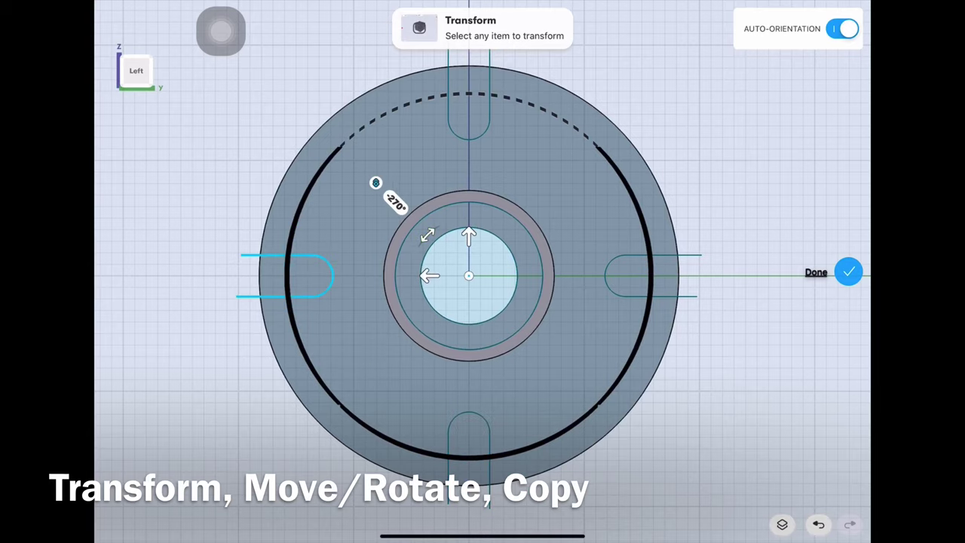
pyautogui.click(849, 272)
pyautogui.scroll(-2, 448, 297)
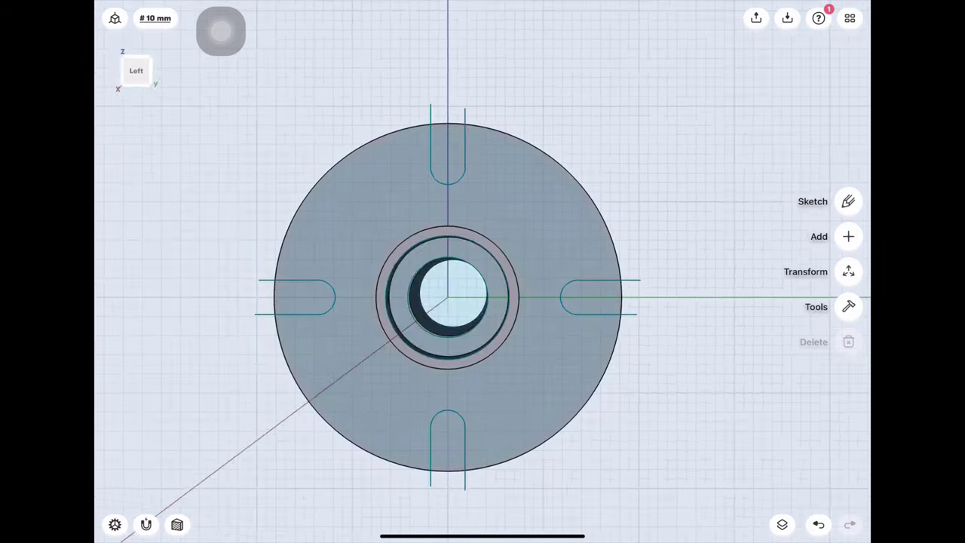
# - Push-pull all four slot faces through the disk by -107 mm
pyautogui.moveTo(543, 249); pyautogui.dragTo(445, 321)
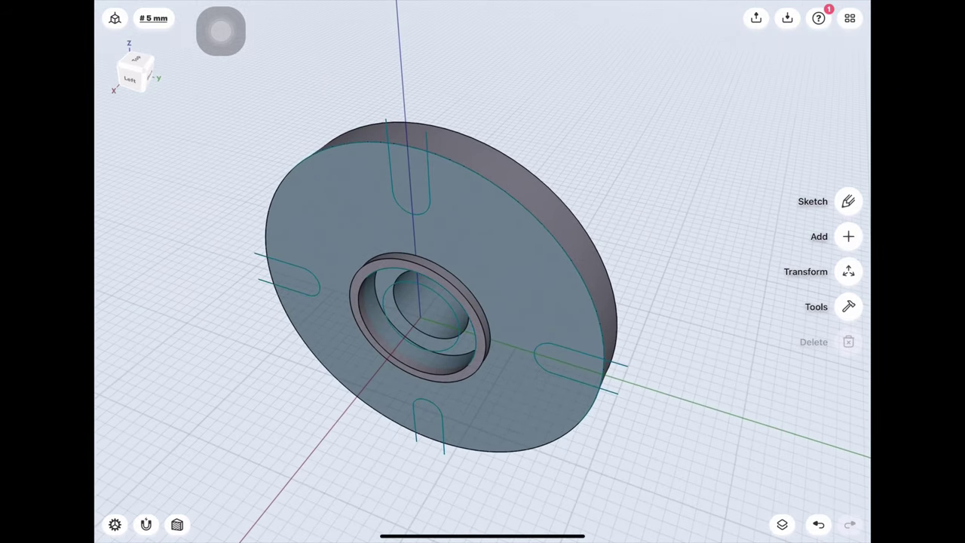
pyautogui.click(401, 188)
pyautogui.click(301, 281)
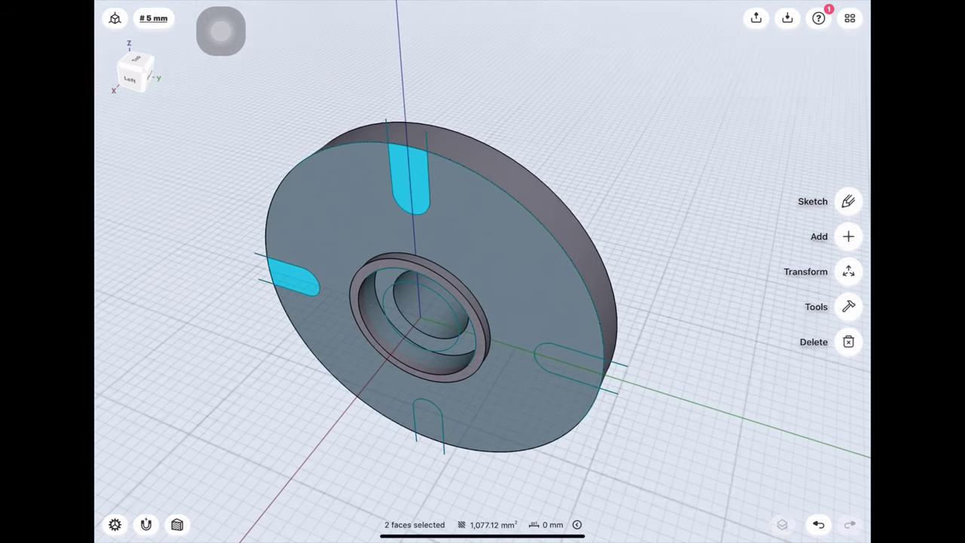
pyautogui.click(429, 420)
pyautogui.click(565, 364)
pyautogui.moveTo(569, 360); pyautogui.dragTo(611, 274)
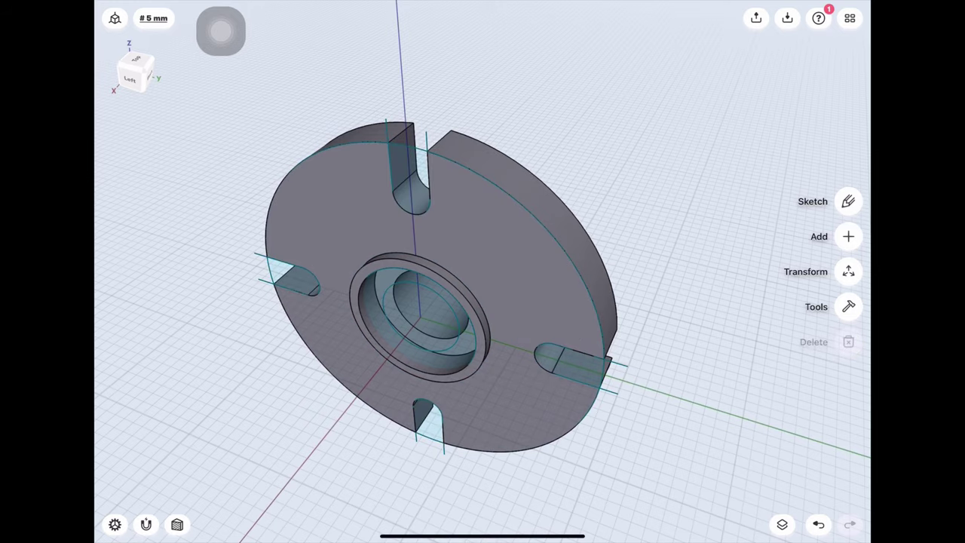
pyautogui.moveTo(453, 302)
pyautogui.mouseDown()
pyautogui.moveTo(543, 286)
pyautogui.moveTo(785, 290)
pyautogui.mouseUp()
# - Hide the sketches in the Layers list so only the body shows
pyautogui.click(782, 524)
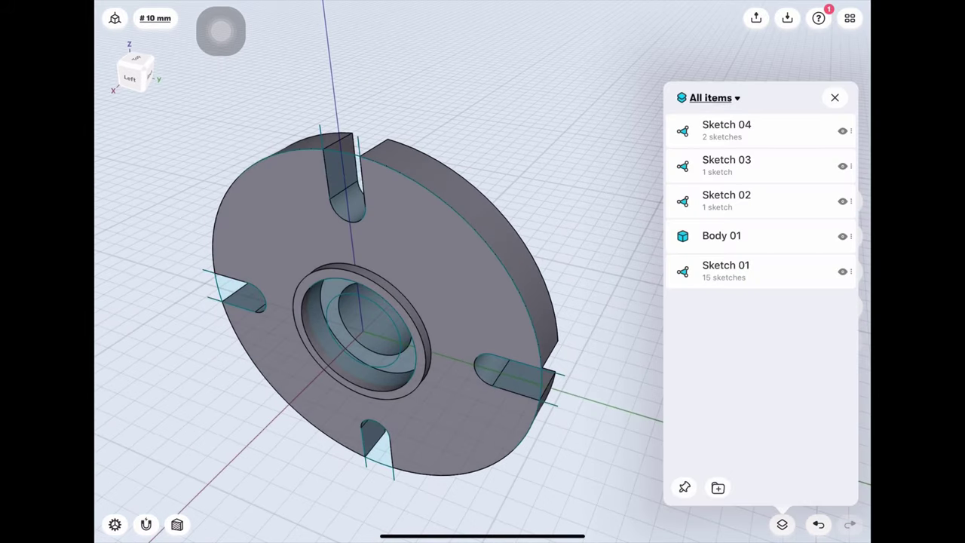
pyautogui.click(842, 271)
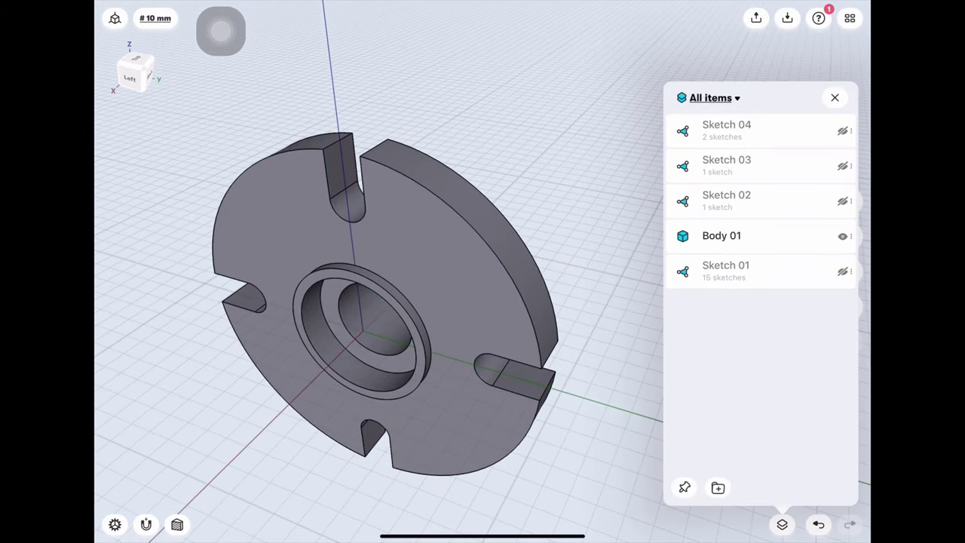
pyautogui.click(782, 524)
pyautogui.scroll(5, 392, 302)
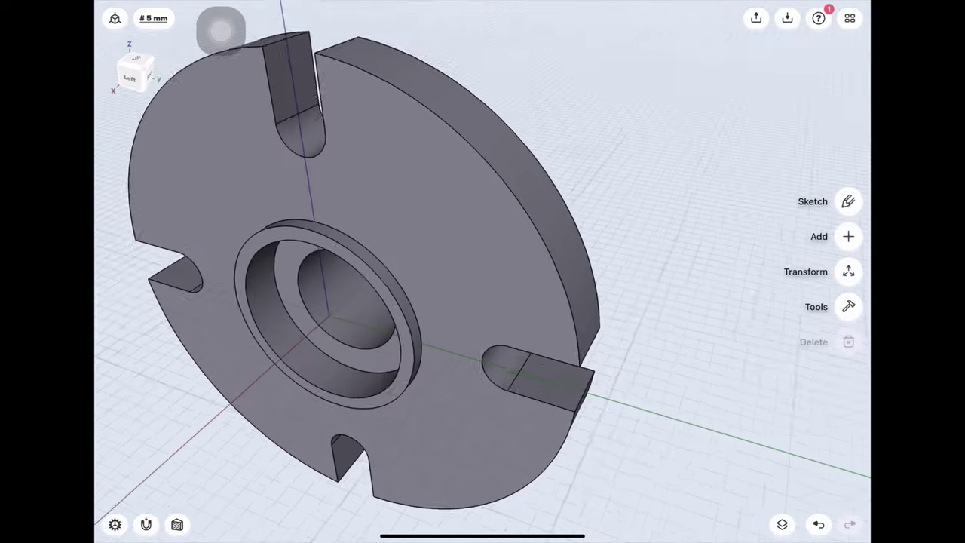
# - Fillet the counterbore step edge at 5 mm
pyautogui.scroll(-5, 221, 30)
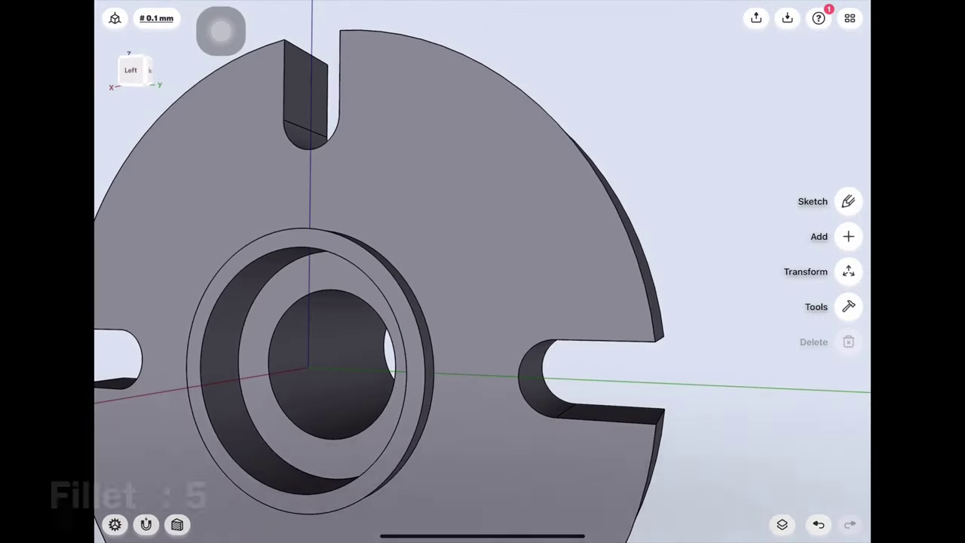
pyautogui.click(240, 343)
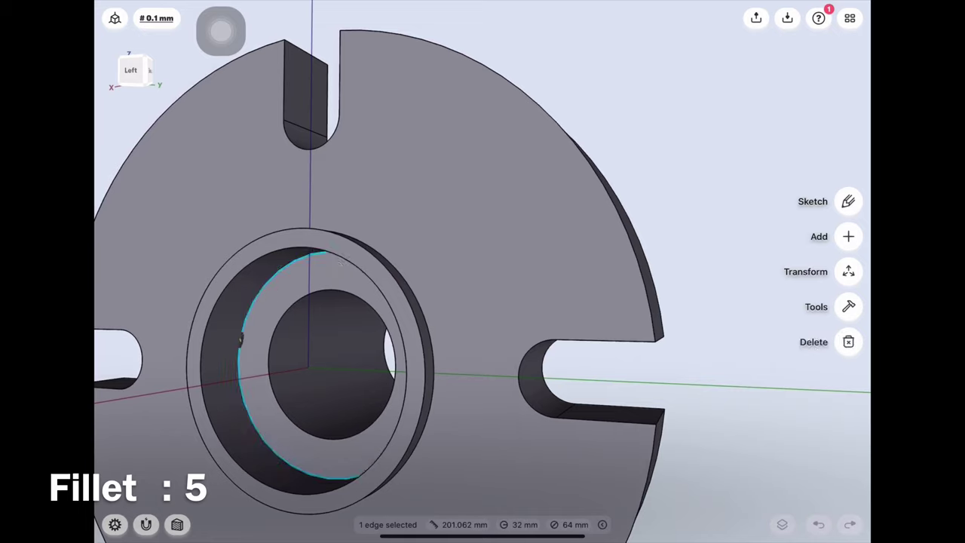
pyautogui.moveTo(326, 255); pyautogui.dragTo(330, 268)
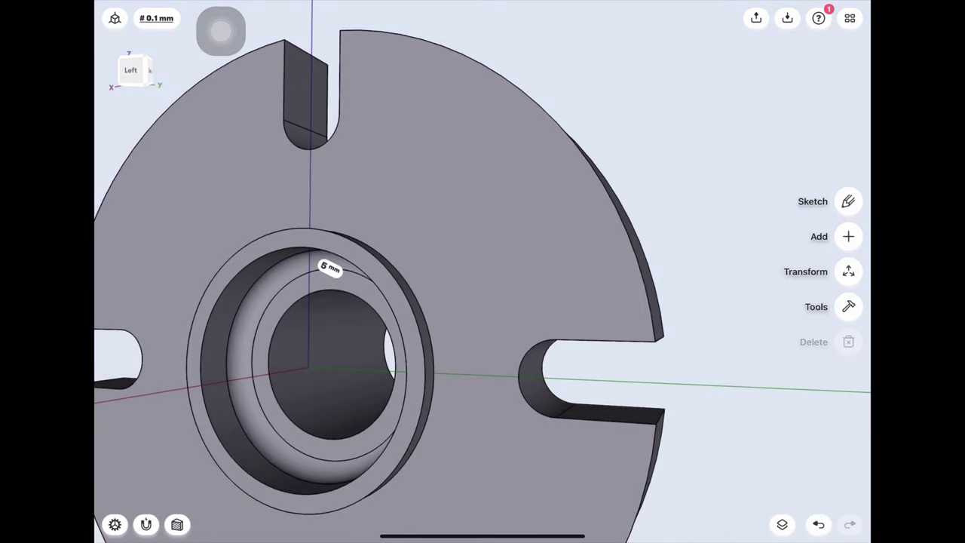
# - Chamfer the inner bore edge at 2 mm
pyautogui.click(268, 364)
pyautogui.doubleClick(378, 356)
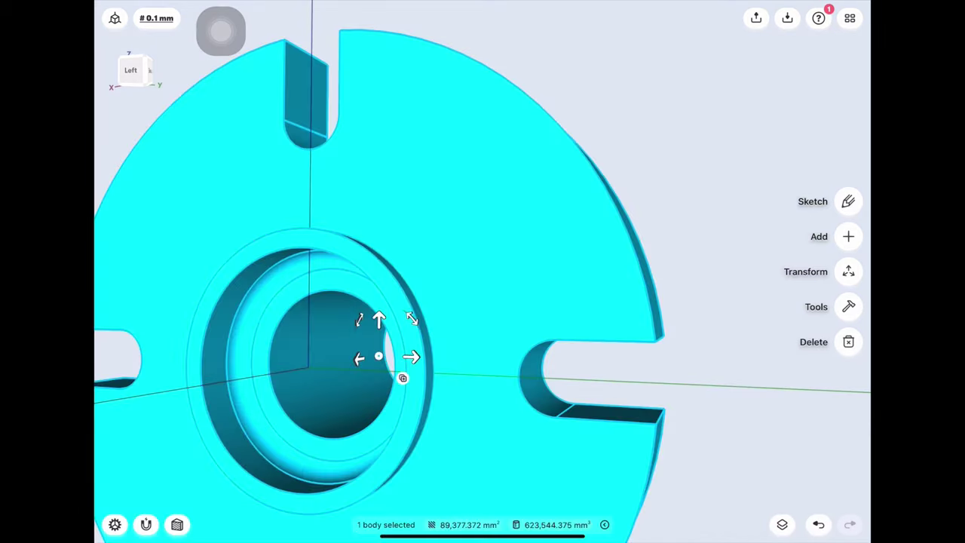
pyautogui.press('Escape')
pyautogui.moveTo(378, 356); pyautogui.dragTo(372, 335, button='middle')
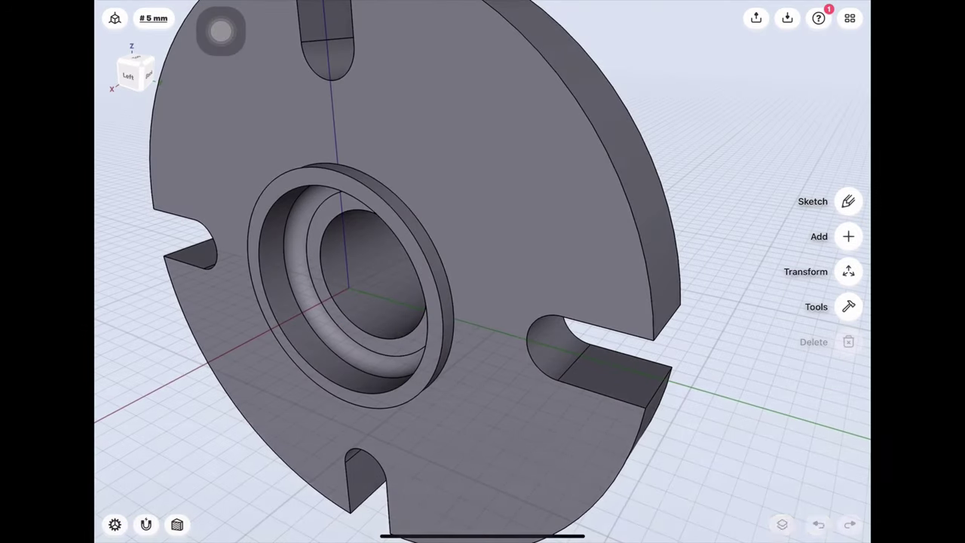
pyautogui.click(371, 335)
pyautogui.moveTo(372, 334); pyautogui.dragTo(370, 331)
pyautogui.click(368, 209)
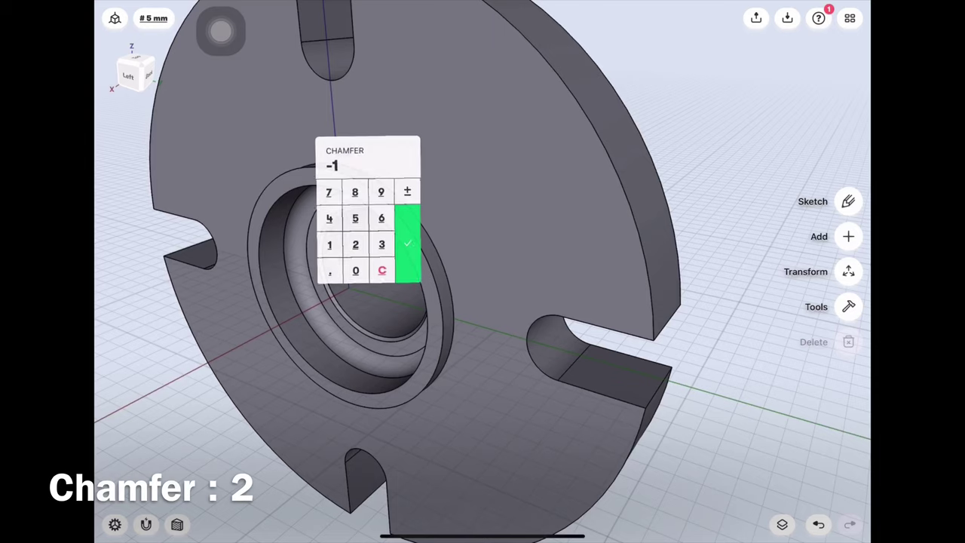
pyautogui.click(407, 243)
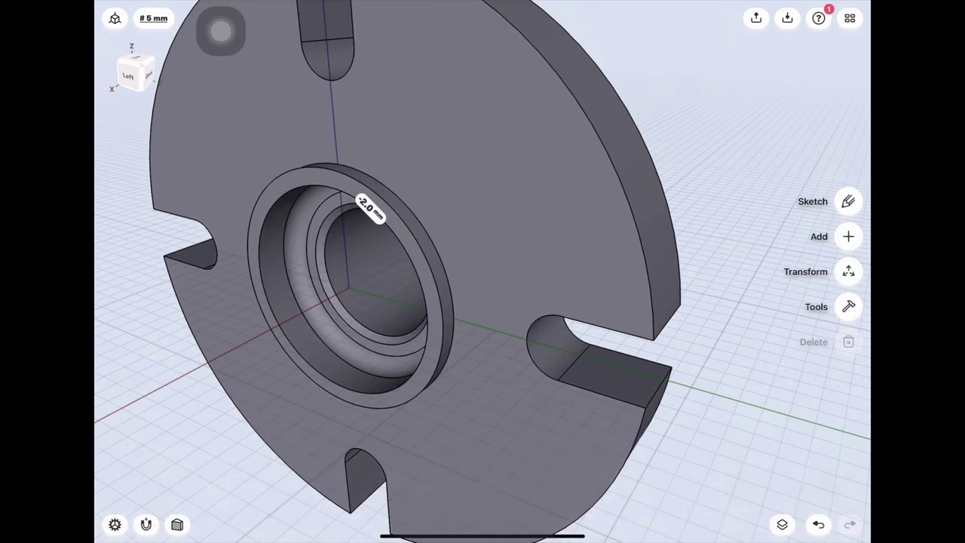
# - Fillet the counterbore's outer rim edge at 5 mm
pyautogui.click(448, 287)
pyautogui.moveTo(448, 286); pyautogui.dragTo(453, 291)
pyautogui.click(754, 151)
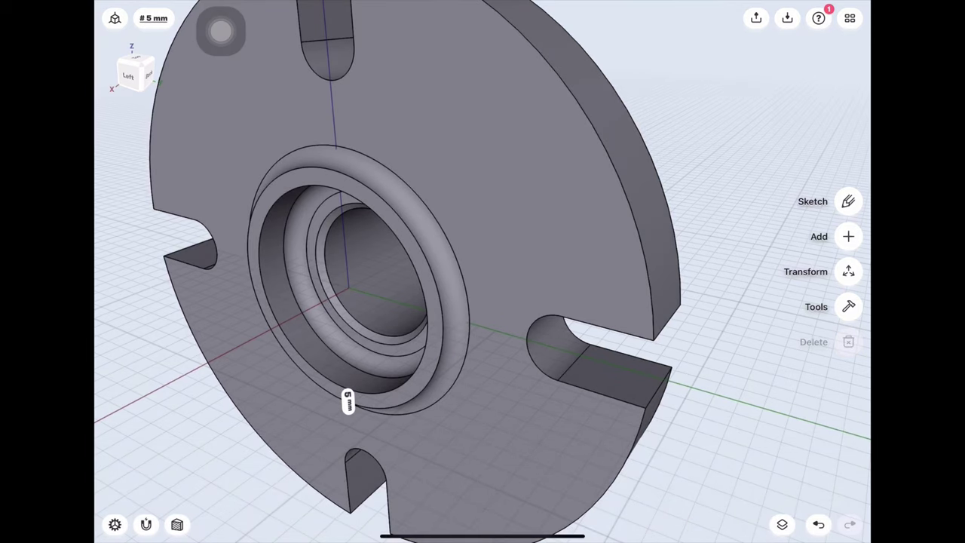
pyautogui.moveTo(528, 302)
pyautogui.mouseDown()
pyautogui.moveTo(302, 302)
pyautogui.moveTo(596, 324)
pyautogui.mouseUp()
# - Fillet the edge where the boss meets the flange at 5 mm
pyautogui.click(537, 256)
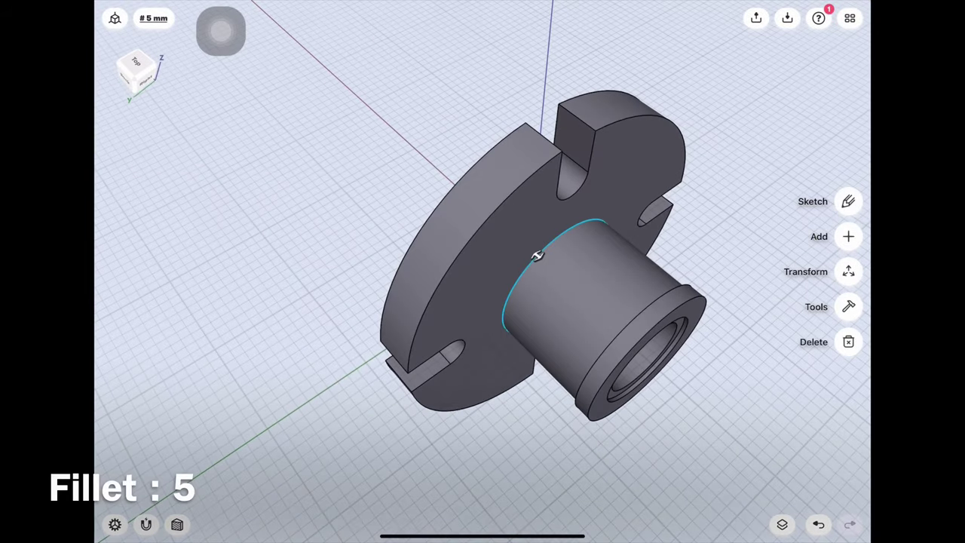
pyautogui.moveTo(537, 257); pyautogui.dragTo(556, 322)
pyautogui.click(556, 323)
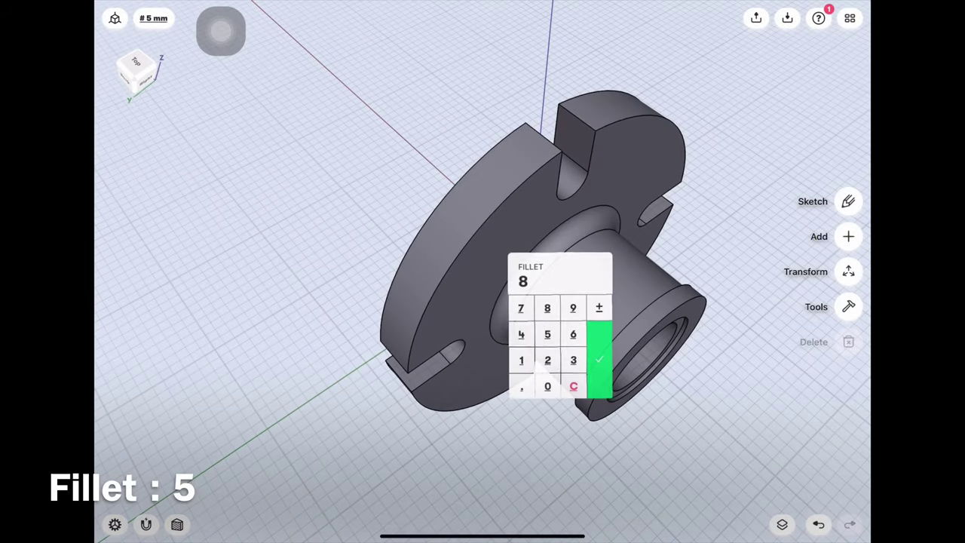
pyautogui.click(548, 334)
pyautogui.click(599, 359)
# - Chamfer the edge beside the boss-end groove at 2 mm
pyautogui.moveTo(528, 301)
pyautogui.mouseDown()
pyautogui.moveTo(377, 302)
pyautogui.moveTo(497, 302)
pyautogui.moveTo(528, 271)
pyautogui.mouseUp()
pyautogui.scroll(5, 483, 302)
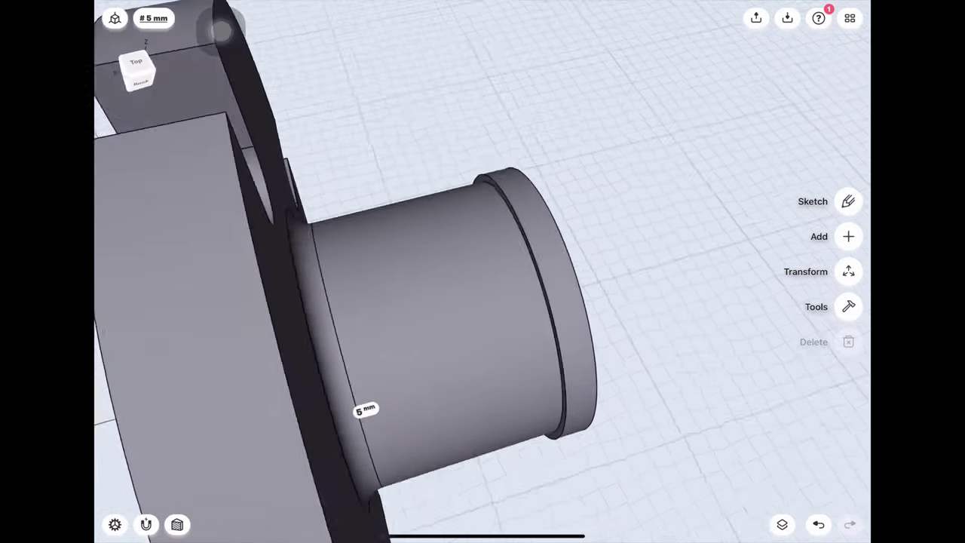
pyautogui.moveTo(482, 302); pyautogui.dragTo(558, 279)
pyautogui.scroll(5, 483, 301)
pyautogui.moveTo(482, 302)
pyautogui.mouseDown()
pyautogui.moveTo(453, 302)
pyautogui.moveTo(452, 317)
pyautogui.moveTo(422, 332)
pyautogui.moveTo(438, 317)
pyautogui.mouseUp()
pyautogui.scroll(5, 483, 302)
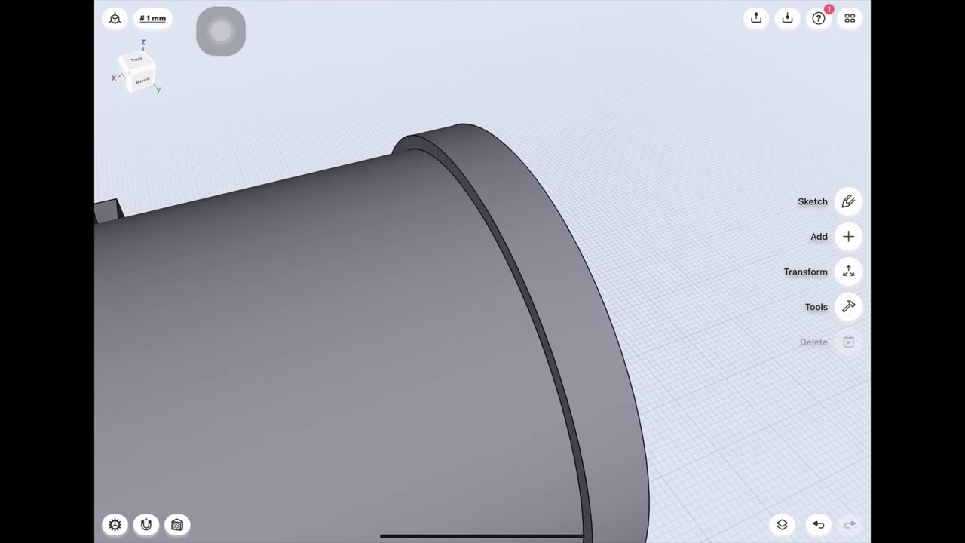
pyautogui.click(528, 310)
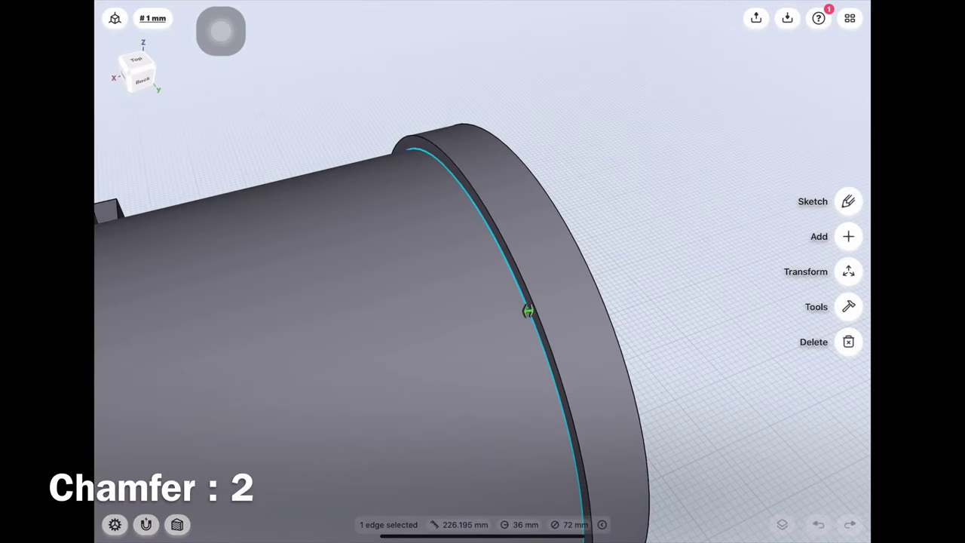
pyautogui.moveTo(528, 310); pyautogui.dragTo(531, 310)
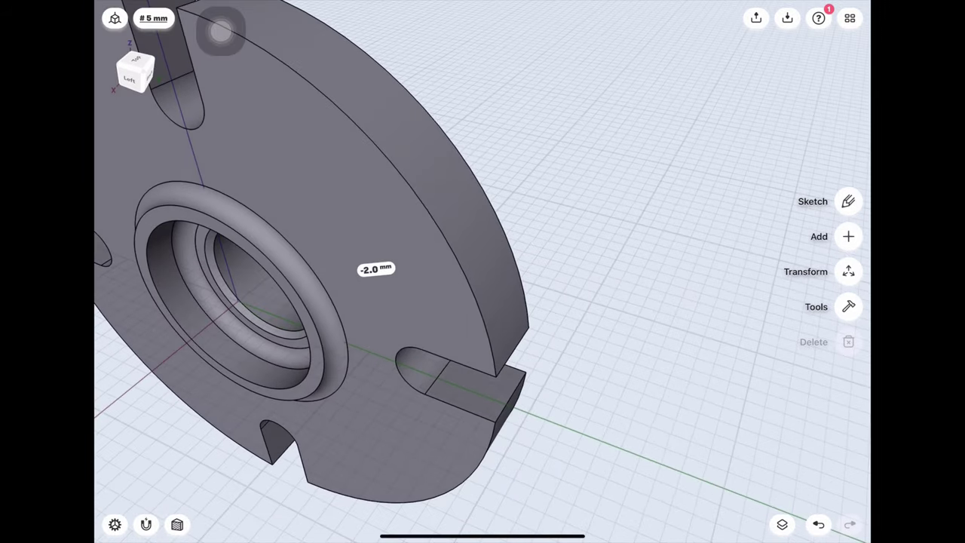
# - Fillet the first set of slot edges on the flange at 5 mm
pyautogui.click(513, 351)
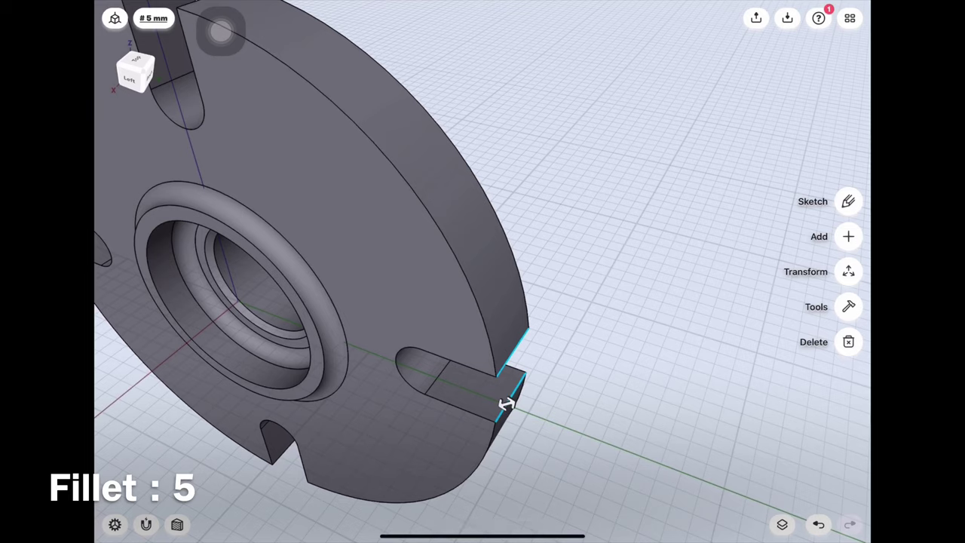
pyautogui.moveTo(505, 404); pyautogui.dragTo(517, 399)
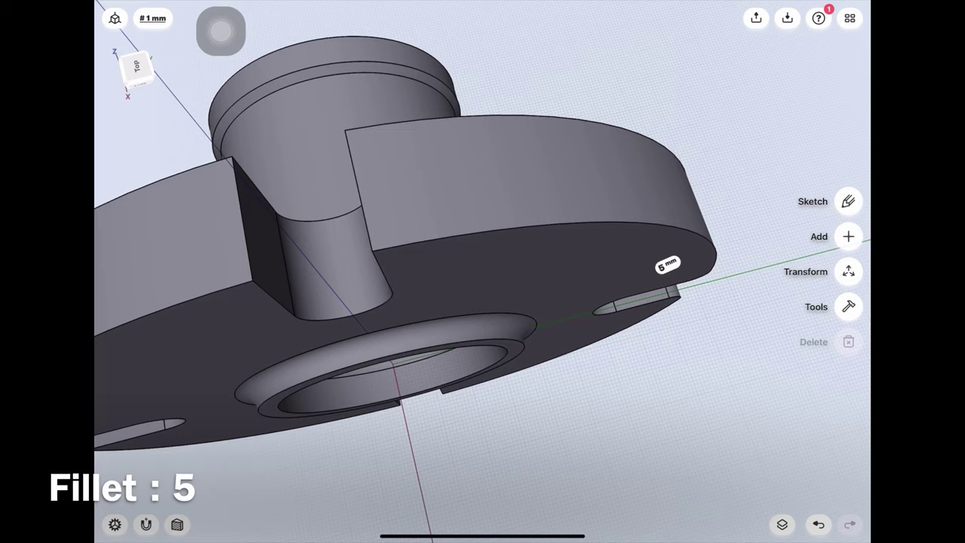
pyautogui.click(244, 228)
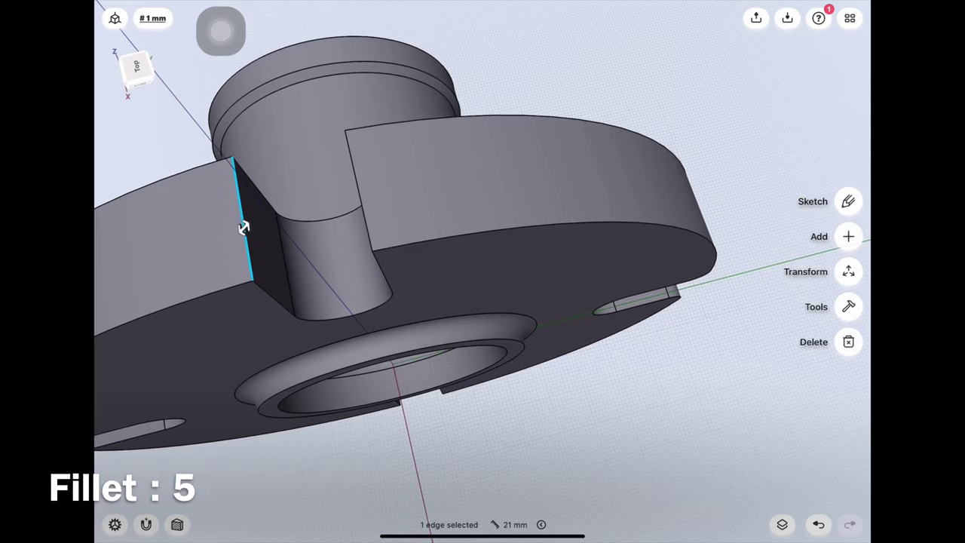
pyautogui.click(362, 214)
pyautogui.moveTo(363, 213); pyautogui.dragTo(335, 210)
pyautogui.moveTo(483, 301)
pyautogui.mouseDown()
pyautogui.moveTo(392, 272)
pyautogui.moveTo(317, 219)
pyautogui.mouseUp()
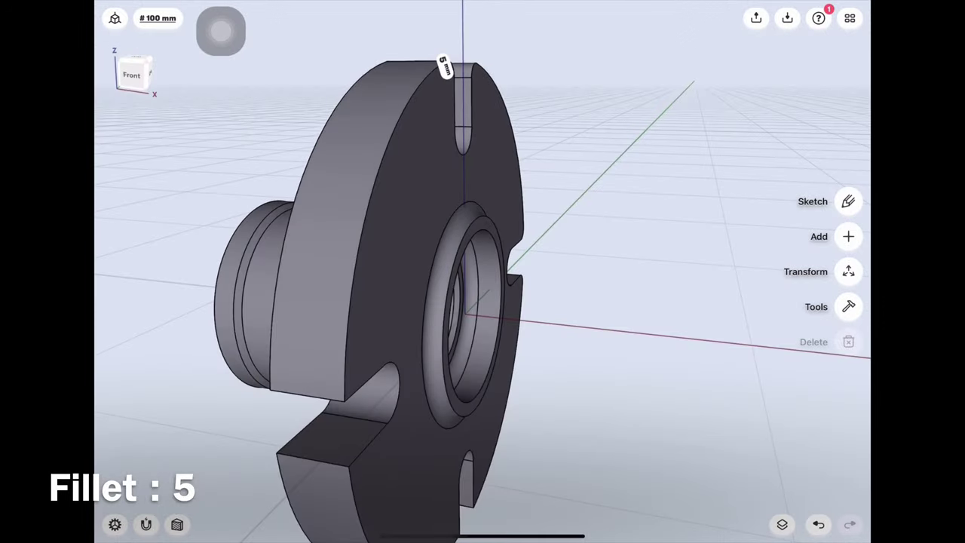
pyautogui.click(307, 395)
pyautogui.moveTo(313, 460); pyautogui.dragTo(315, 462)
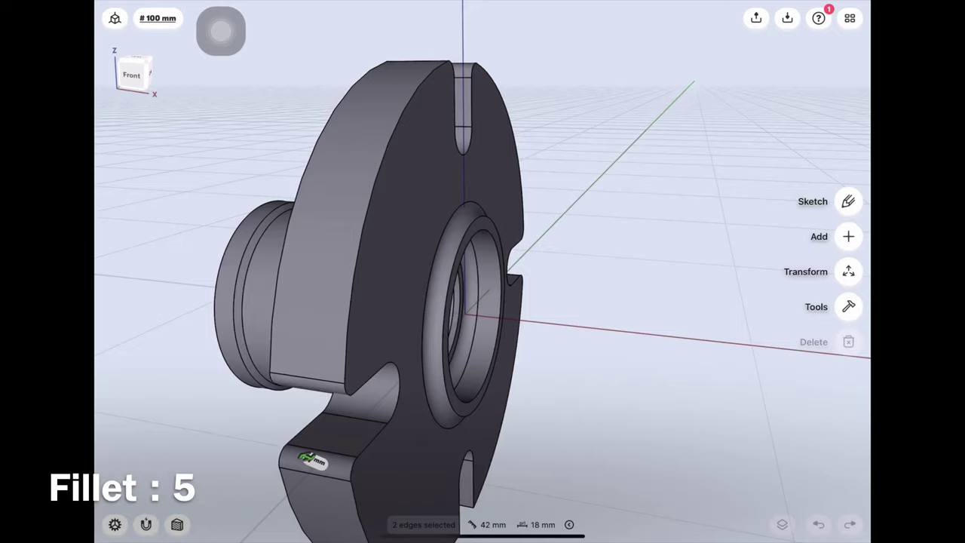
pyautogui.click(313, 462)
pyautogui.click(301, 469)
pyautogui.click(353, 495)
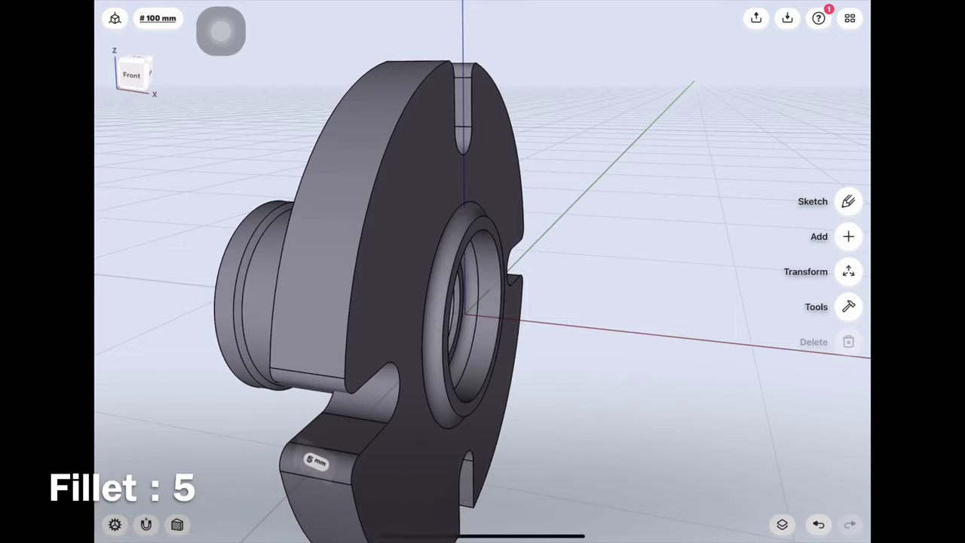
# - Fillet the remaining lower slot edges and the flange's outer rim at 5 mm
pyautogui.moveTo(528, 340); pyautogui.dragTo(468, 189, button='middle')
pyautogui.moveTo(384, 166); pyautogui.dragTo(452, 227, button='middle')
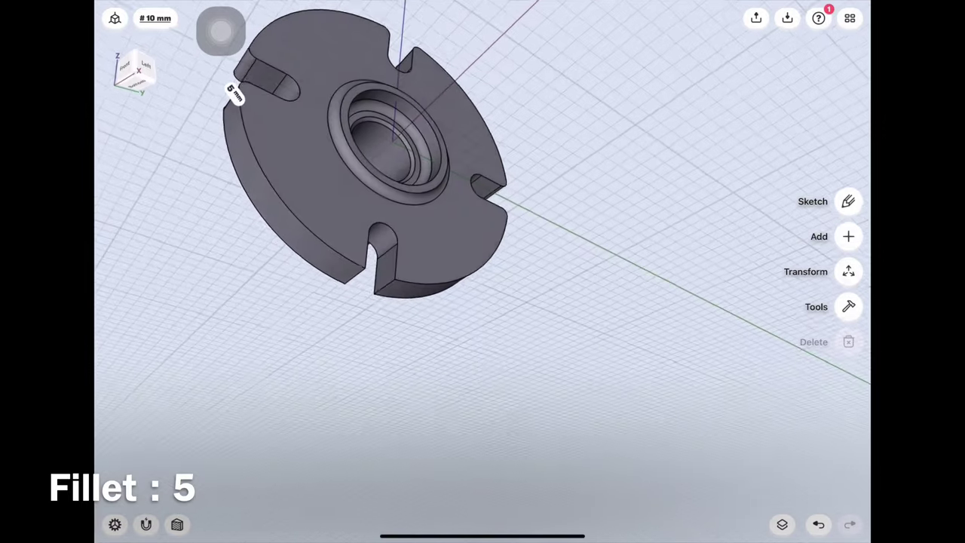
pyautogui.click(305, 377)
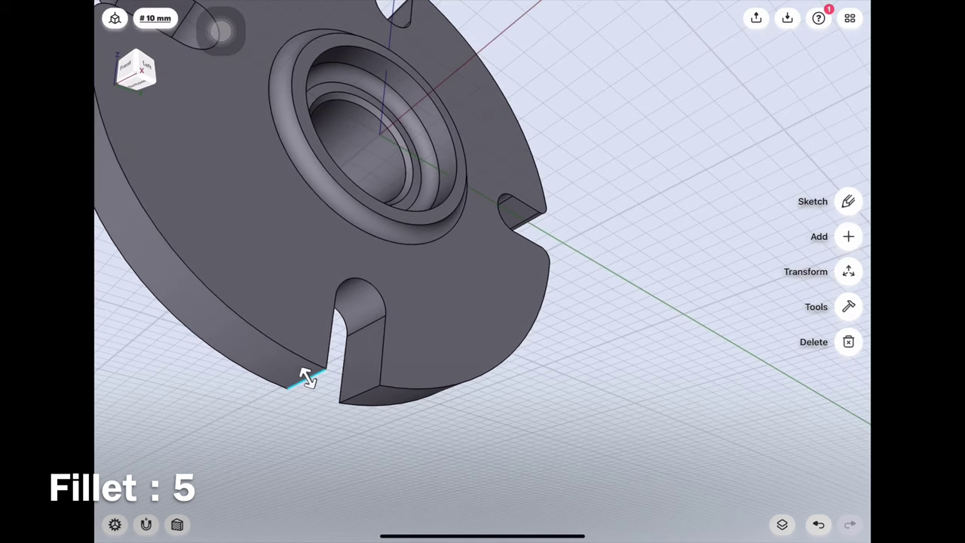
pyautogui.moveTo(362, 392); pyautogui.dragTo(355, 397)
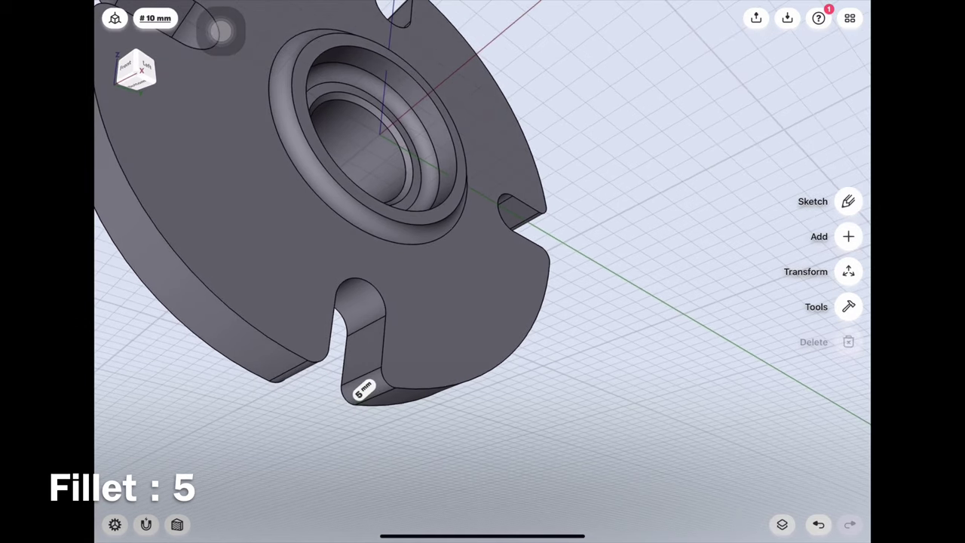
pyautogui.moveTo(482, 271)
pyautogui.mouseDown(button='middle')
pyautogui.moveTo(452, 316)
pyautogui.moveTo(550, 426)
pyautogui.mouseUp(button='middle')
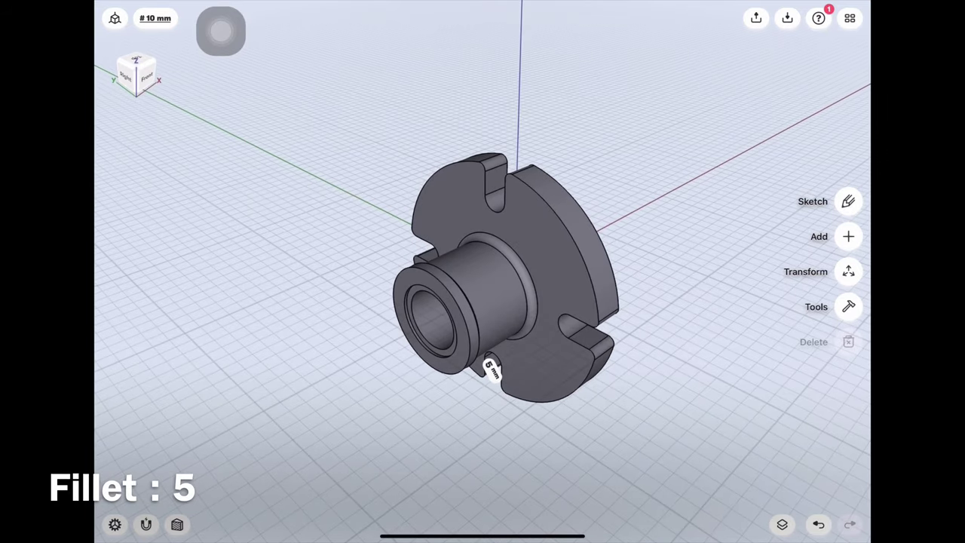
pyautogui.click(565, 397)
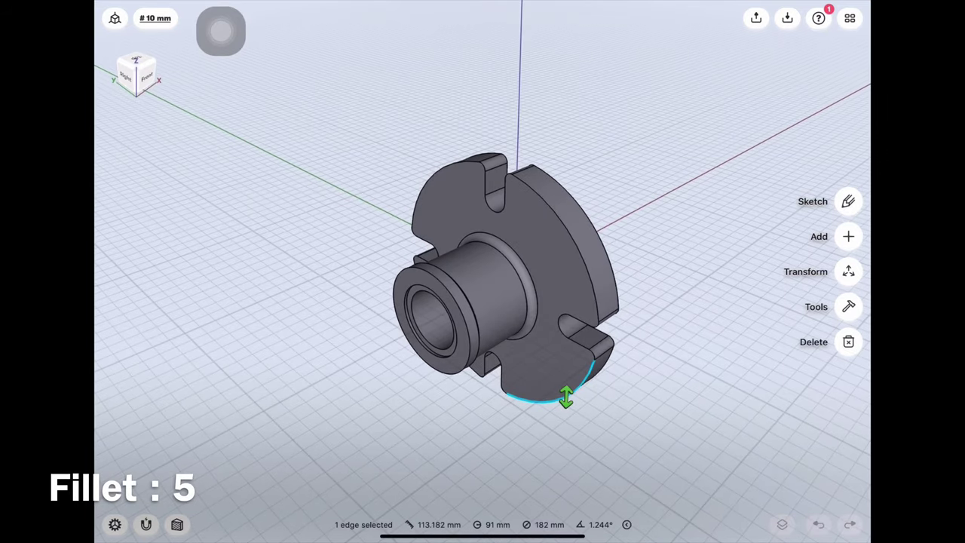
pyautogui.moveTo(566, 397); pyautogui.dragTo(566, 408)
pyautogui.click(552, 387)
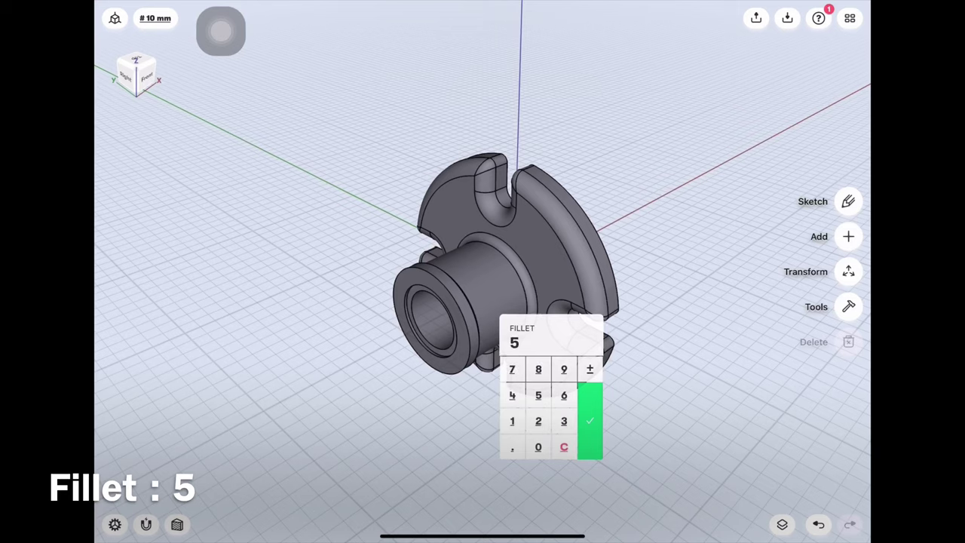
pyautogui.click(589, 421)
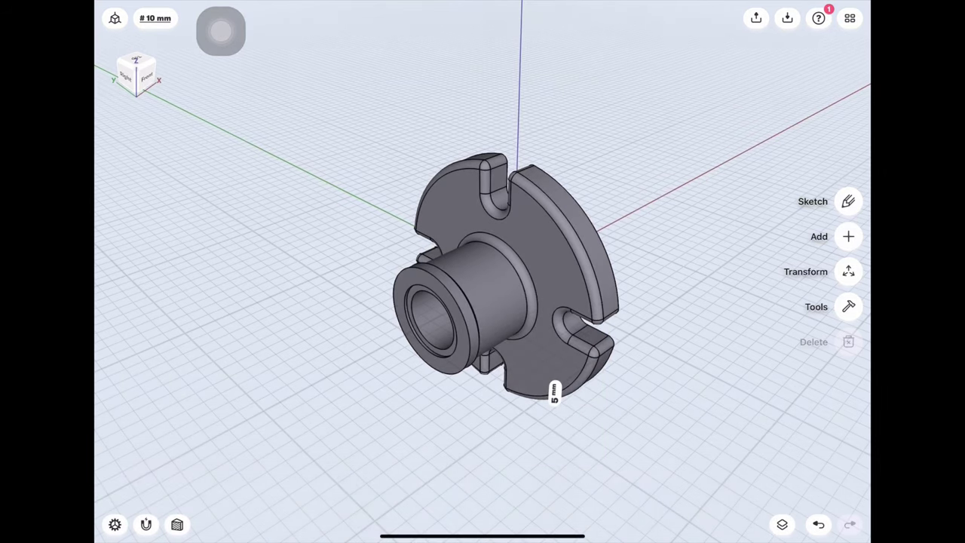
pyautogui.moveTo(377, 301); pyautogui.dragTo(603, 301)
pyautogui.moveTo(377, 302); pyautogui.dragTo(717, 302)
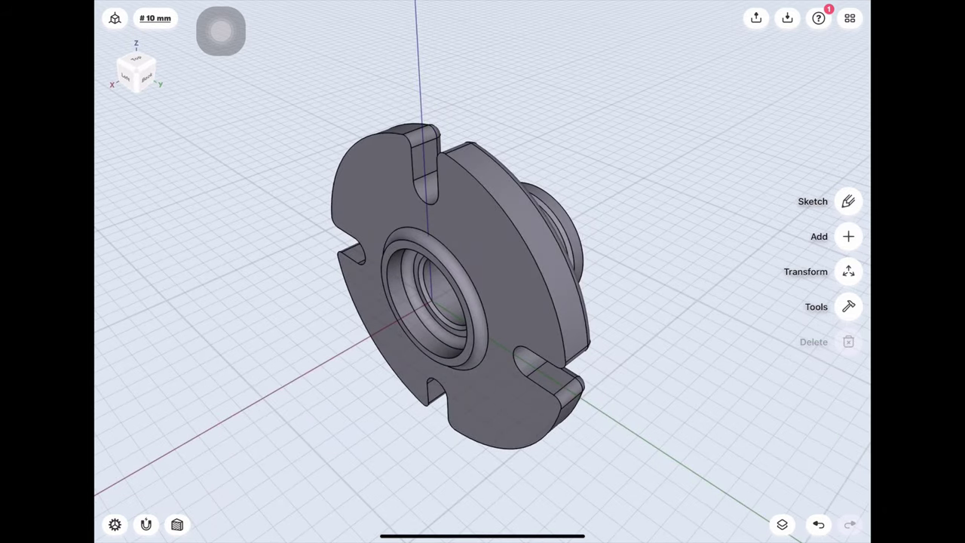
pyautogui.click(146, 78)
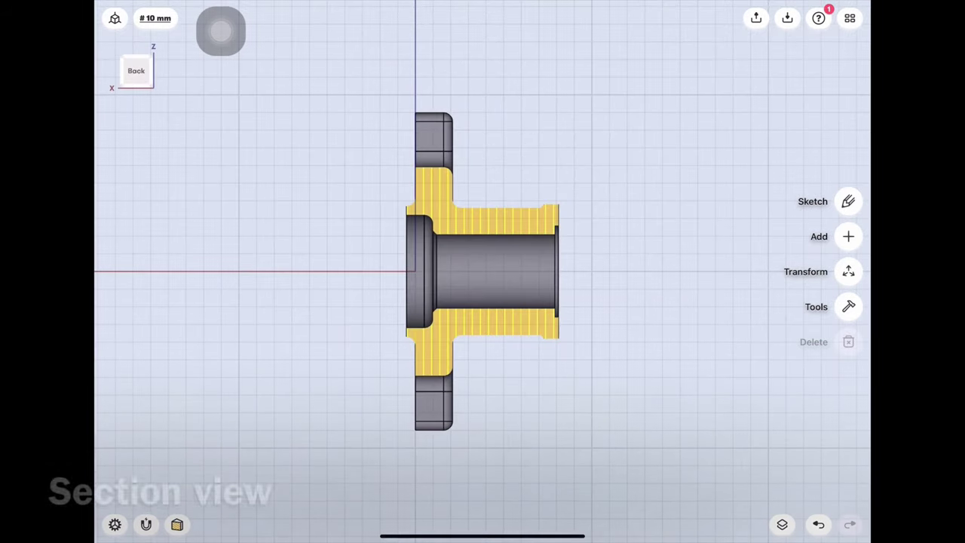
# - Turn Section View off and zoom out on the Back plane grid
pyautogui.scroll(3, 664, 218)
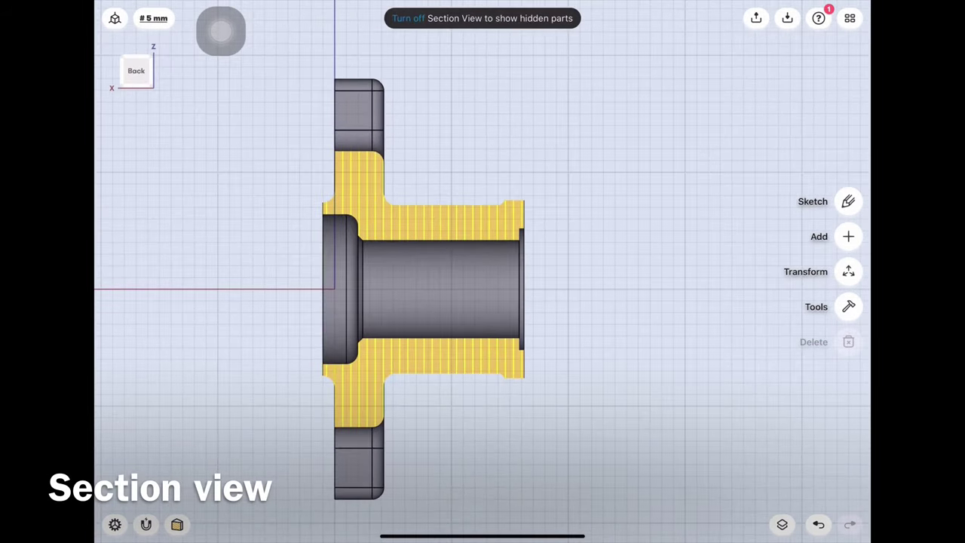
pyautogui.click(408, 18)
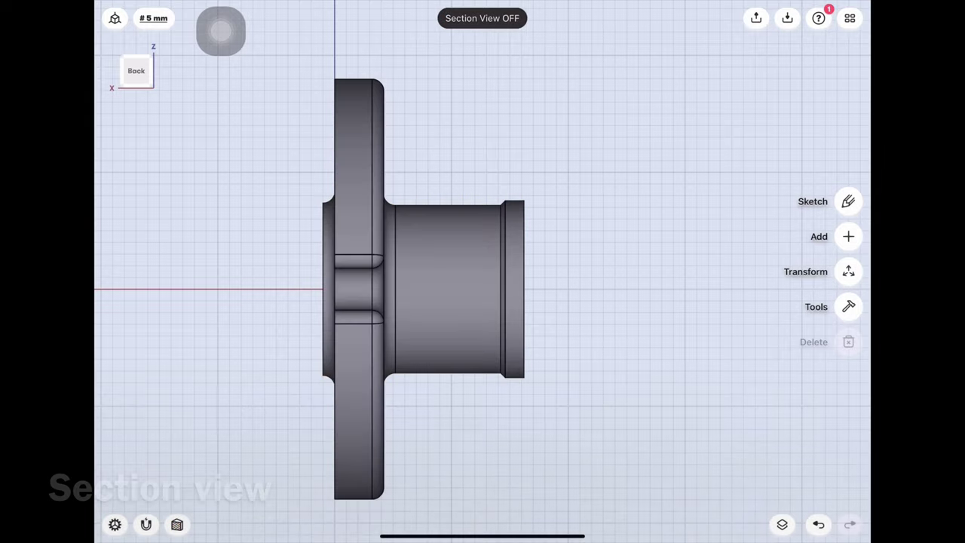
pyautogui.moveTo(137, 71); pyautogui.dragTo(196, 106)
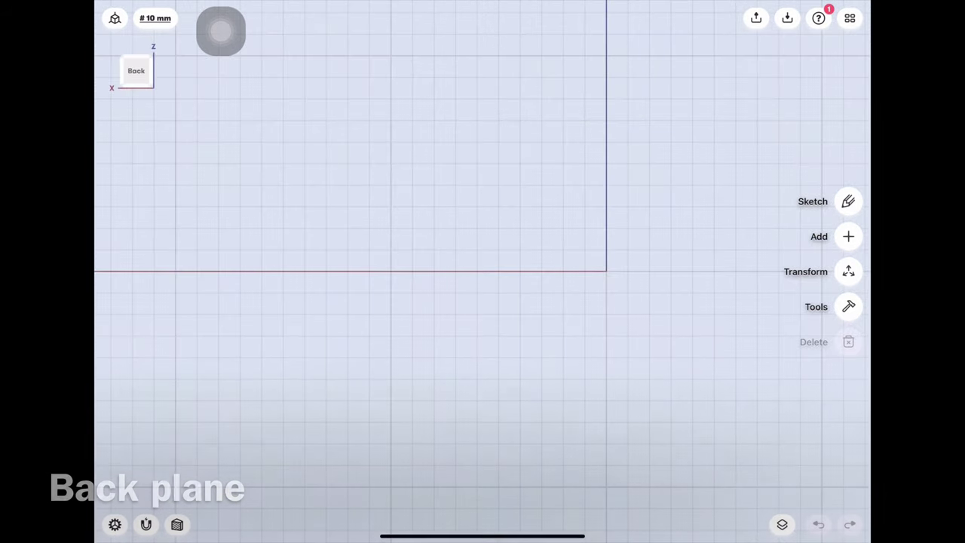
pyautogui.scroll(-5, 483, 302)
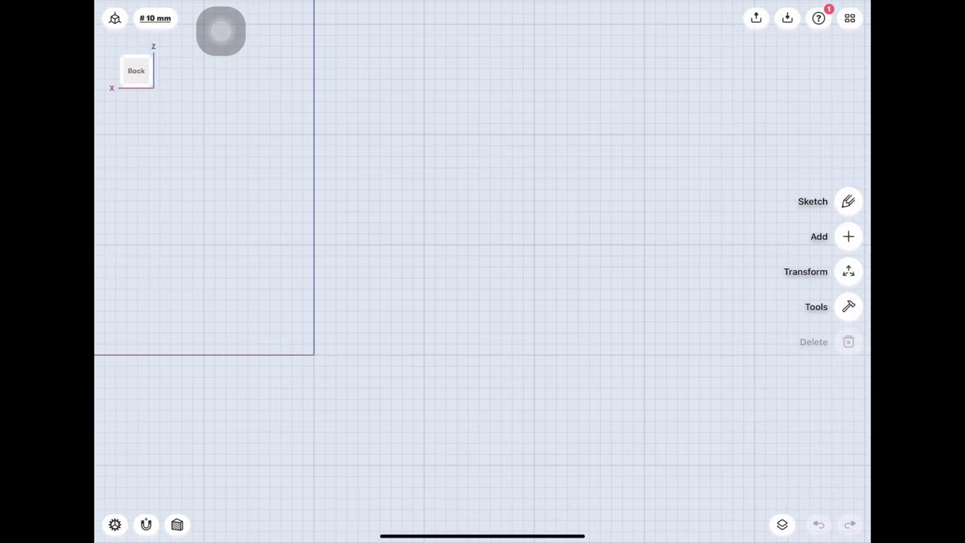
# - Draw a 37 mm vertical line up the z axis from the origin
pyautogui.click(848, 202)
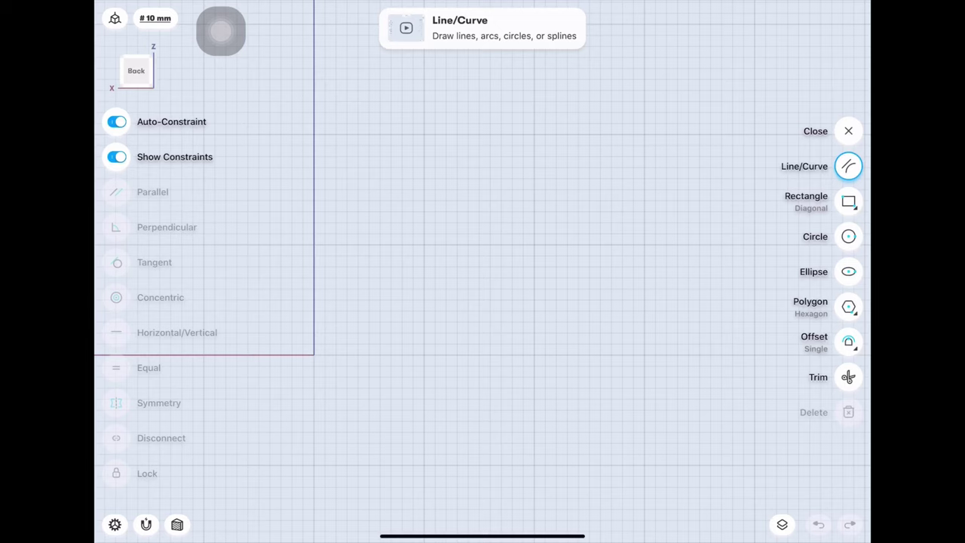
pyautogui.moveTo(314, 354)
pyautogui.mouseDown()
pyautogui.moveTo(313, 289)
pyautogui.moveTo(314, 311)
pyautogui.mouseUp()
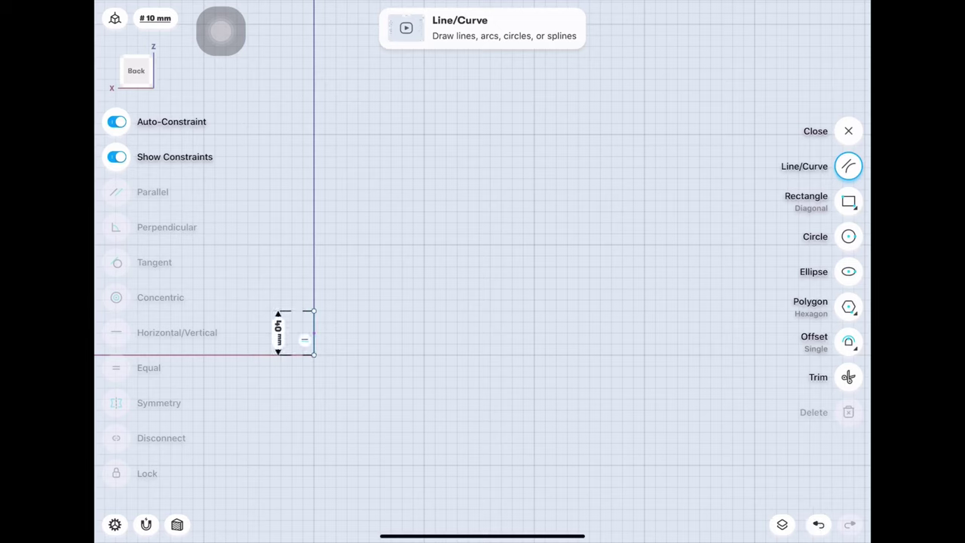
pyautogui.click(312, 334)
pyautogui.click(313, 334)
pyautogui.click(282, 334)
pyautogui.write('37')
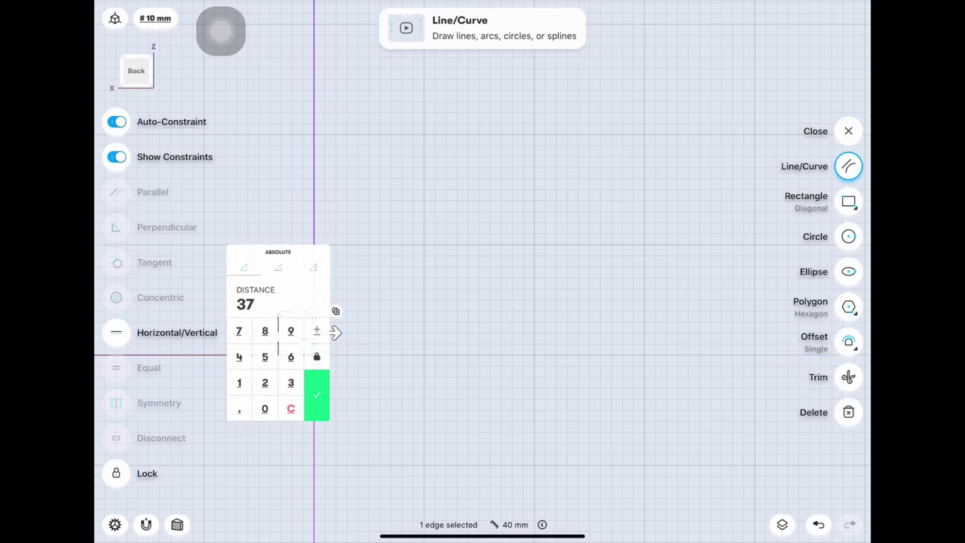
pyautogui.click(316, 394)
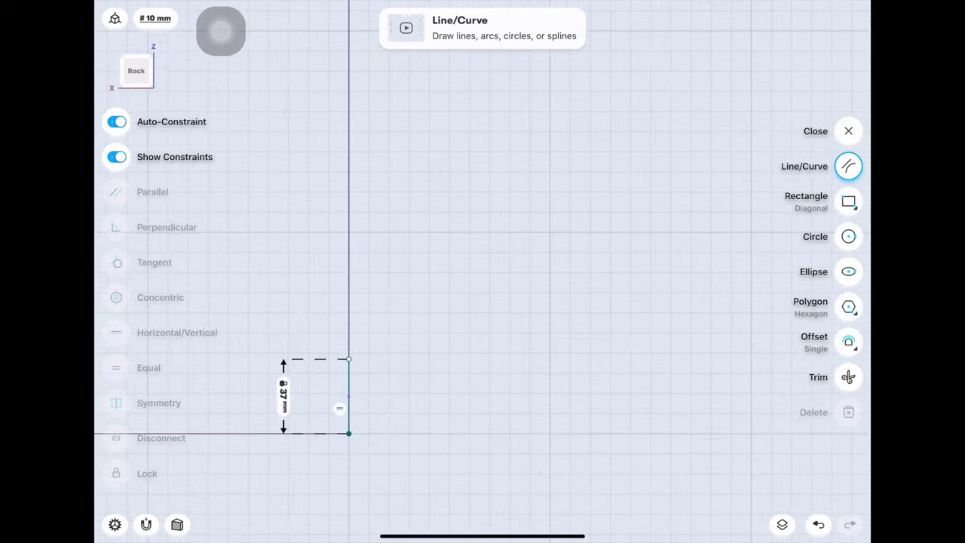
pyautogui.scroll(2, 482, 302)
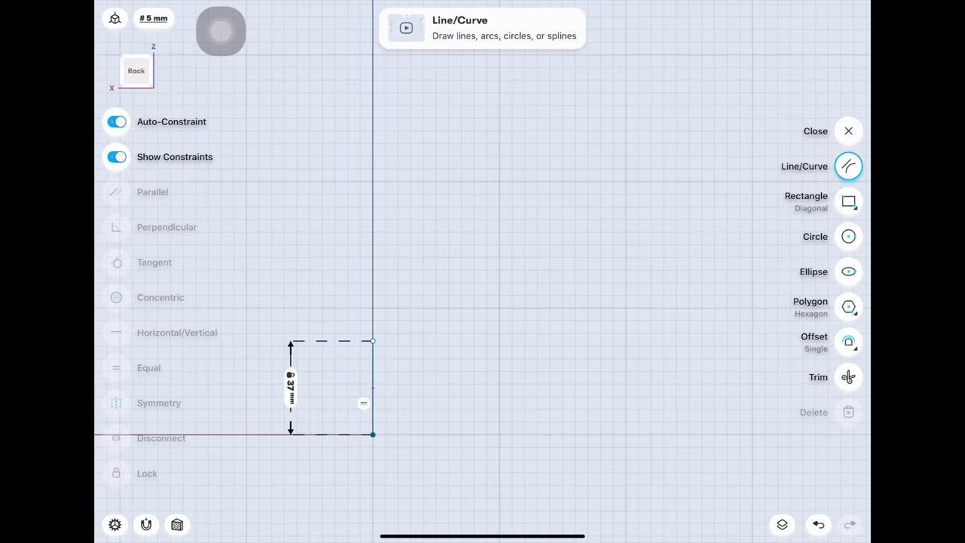
# - Add a 5 mm horizontal step and a 54 mm vertical line above it
pyautogui.moveTo(372, 341); pyautogui.dragTo(372, 328)
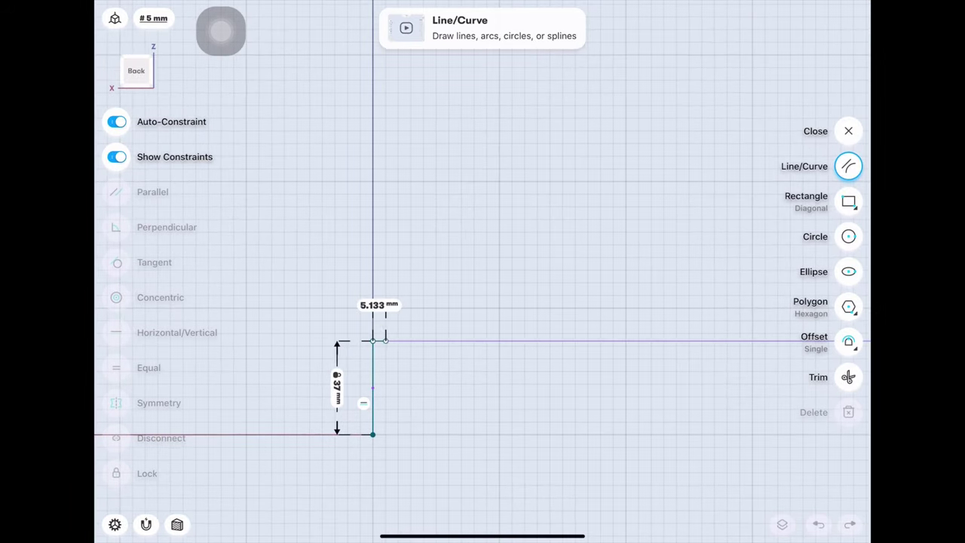
pyautogui.click(373, 305)
pyautogui.write('5')
pyautogui.click(418, 367)
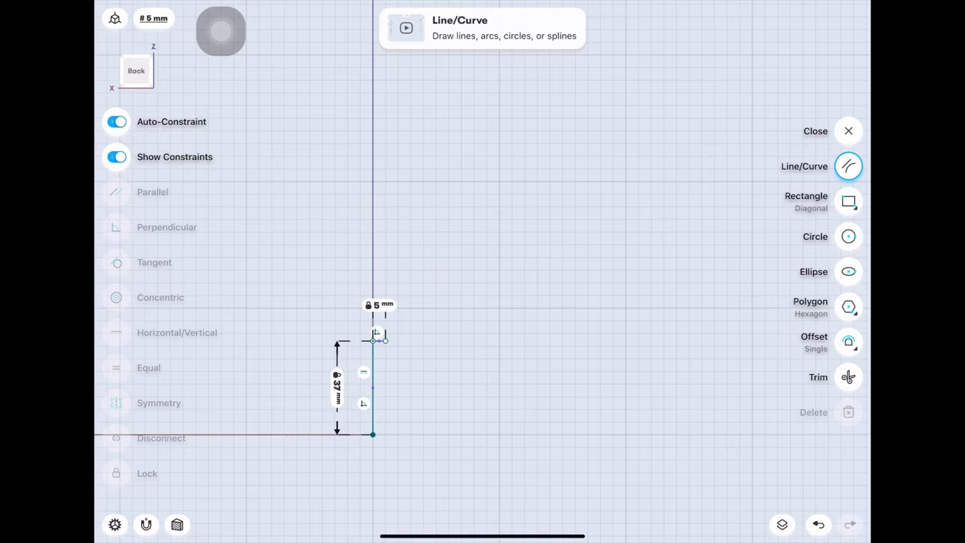
pyautogui.scroll(3, 483, 302)
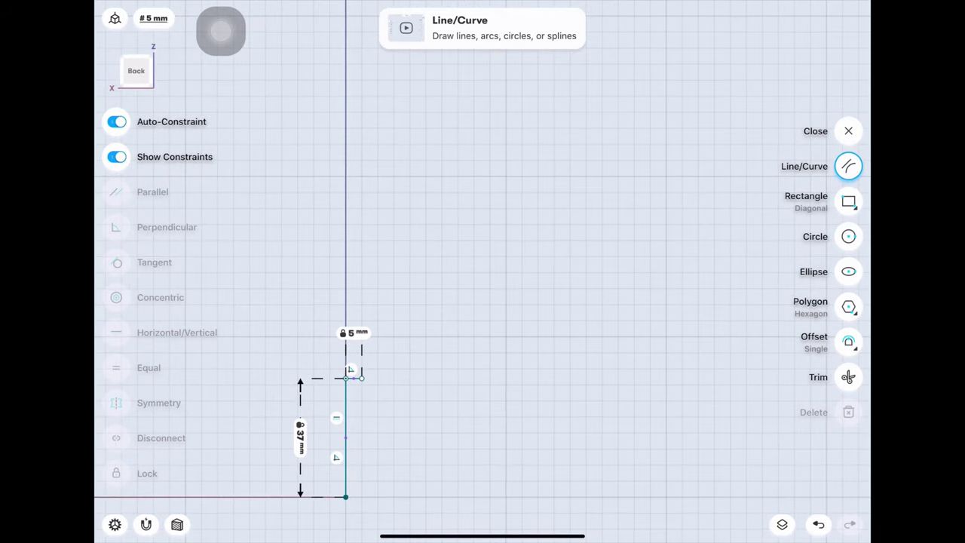
pyautogui.moveTo(362, 378); pyautogui.dragTo(362, 208)
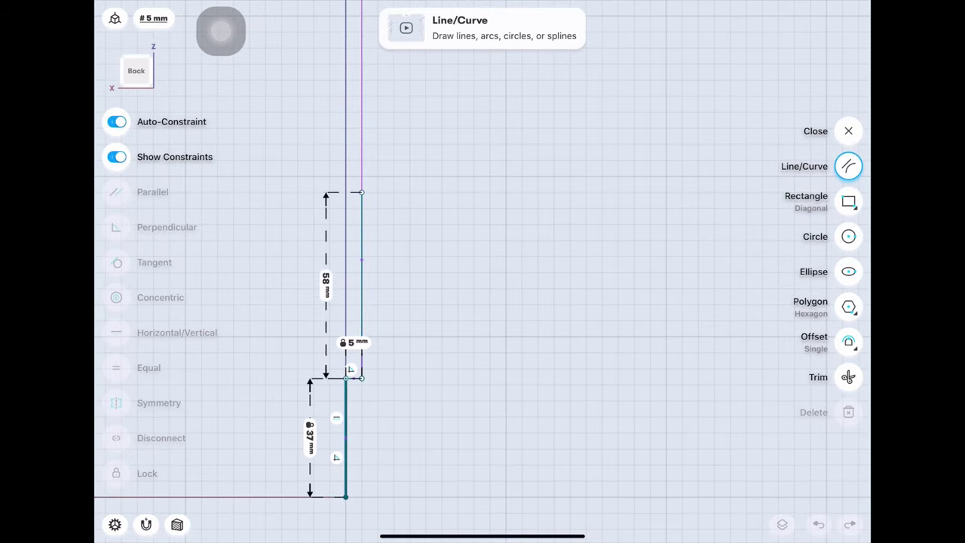
pyautogui.click(326, 288)
pyautogui.click(287, 309)
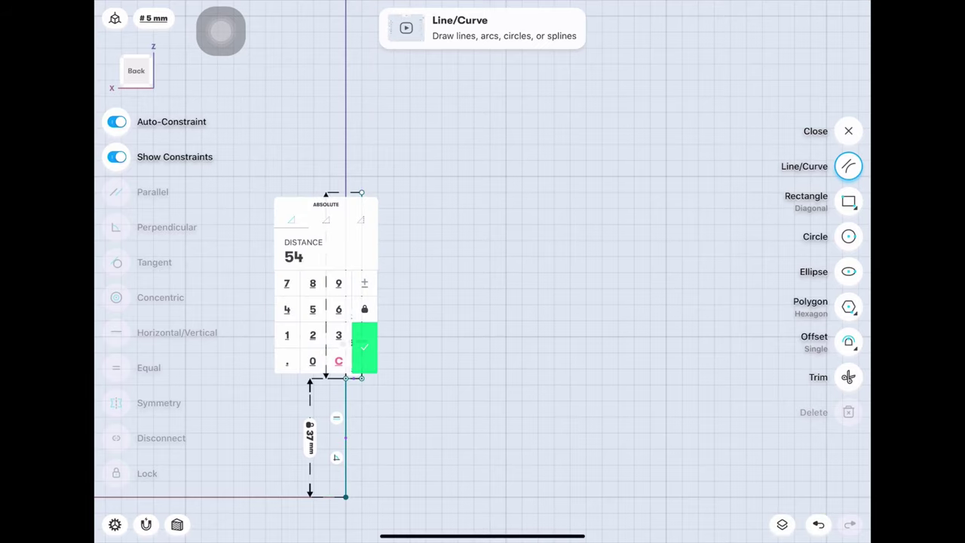
pyautogui.click(364, 347)
pyautogui.moveTo(358, 342); pyautogui.dragTo(288, 352)
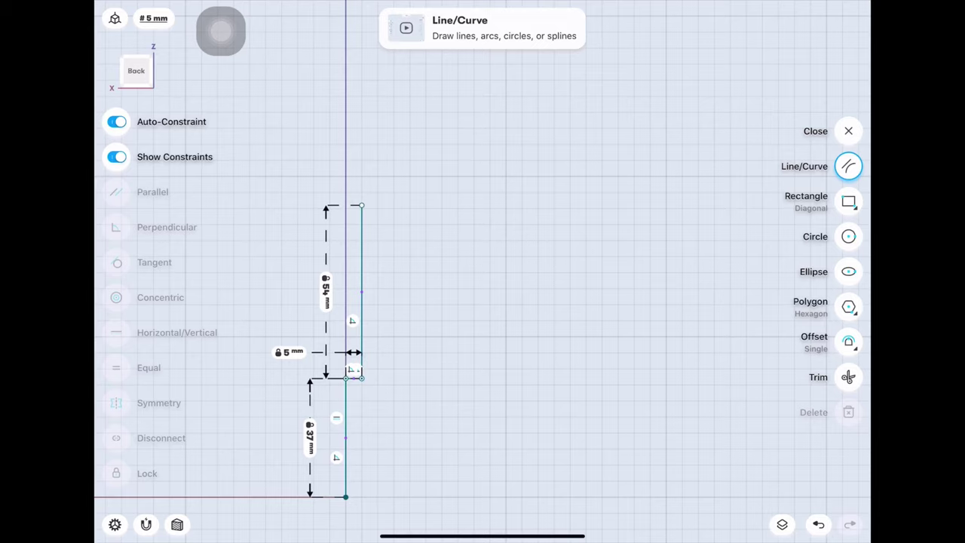
# - Draw a 21 mm top line and a 55 mm line down the right side
pyautogui.moveTo(361, 206); pyautogui.dragTo(422, 205)
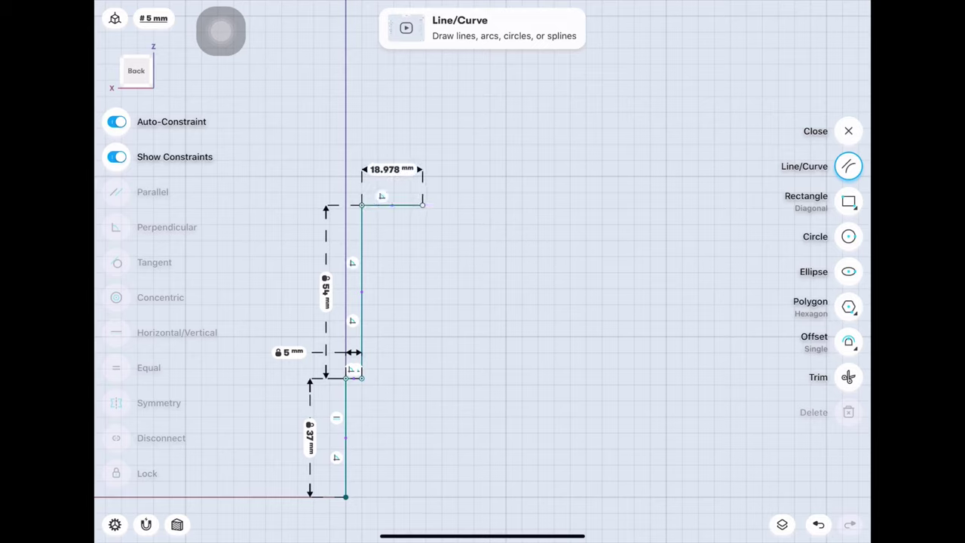
pyautogui.click(392, 168)
pyautogui.click(380, 219)
pyautogui.click(353, 219)
pyautogui.click(427, 216)
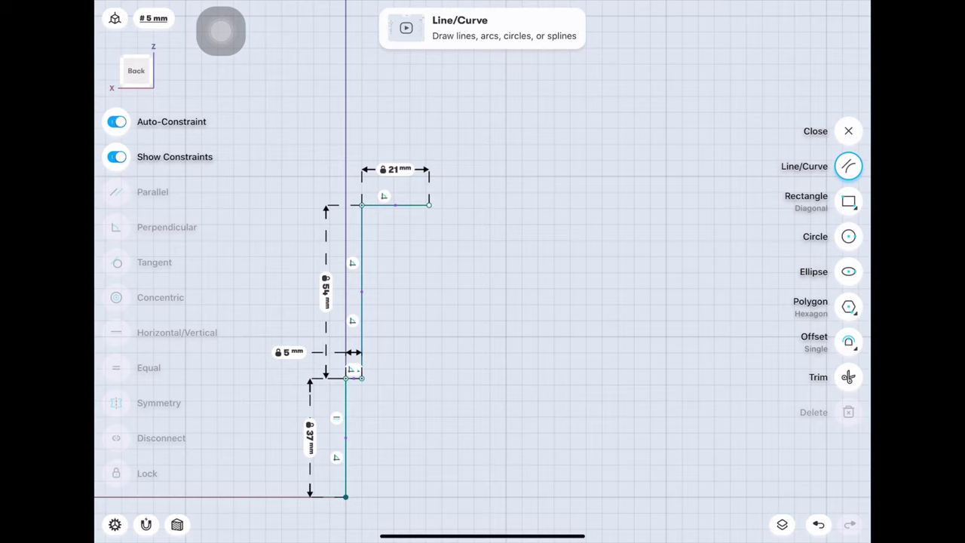
pyautogui.moveTo(429, 205); pyautogui.dragTo(430, 377)
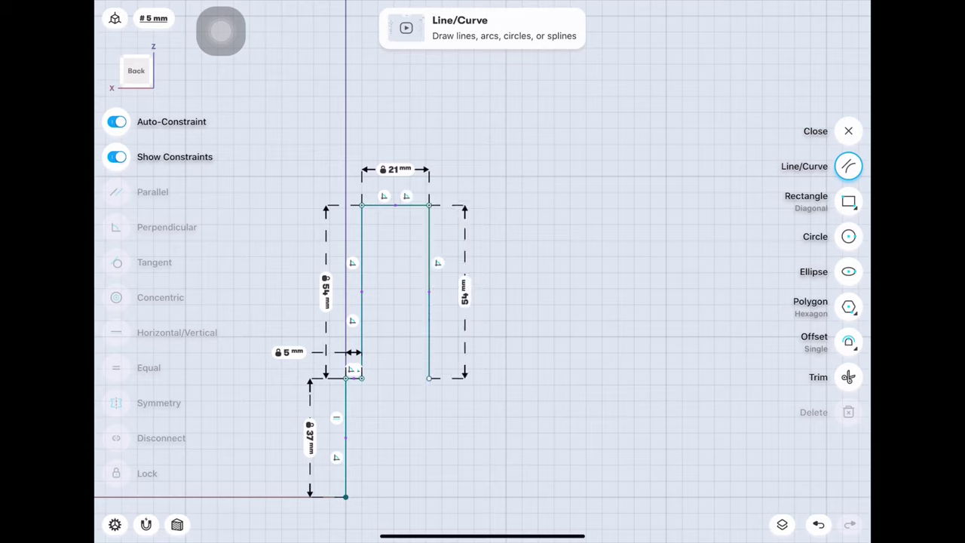
pyautogui.click(465, 291)
pyautogui.click(452, 315)
pyautogui.click(452, 315)
pyautogui.click(502, 356)
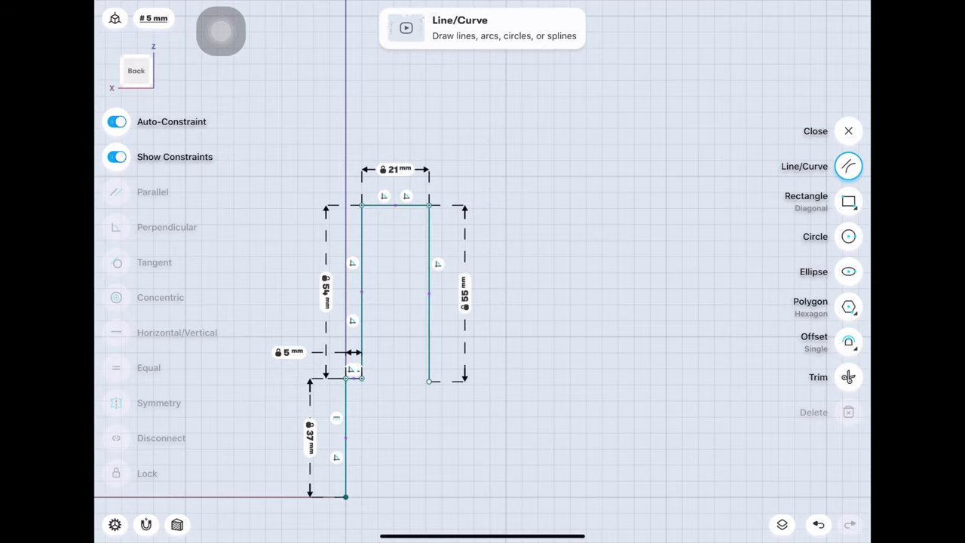
pyautogui.scroll(-3, 392, 339)
pyautogui.scroll(-3, 392, 340)
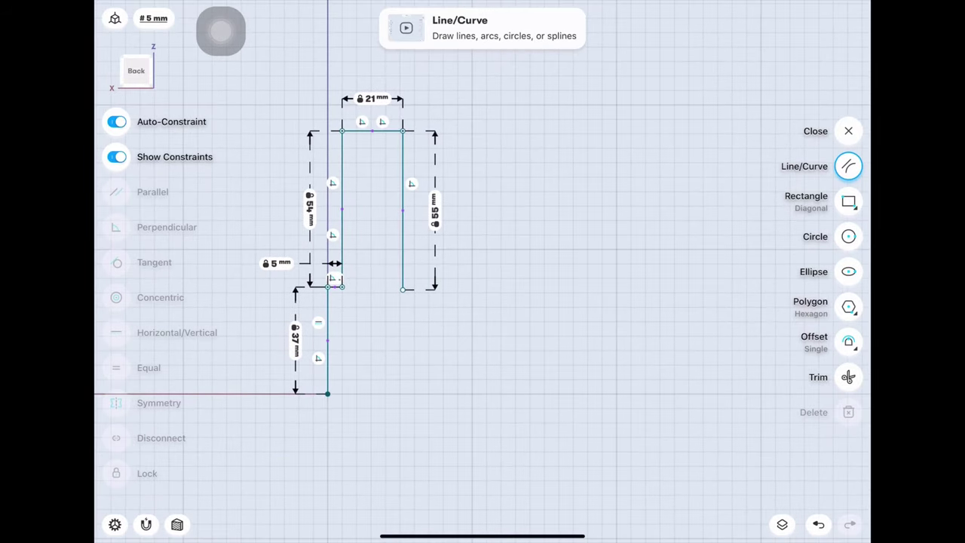
# - Draw a 52 mm horizontal line, a short segment, and the right-hand edge down to the base
pyautogui.moveTo(402, 289); pyautogui.dragTo(535, 289)
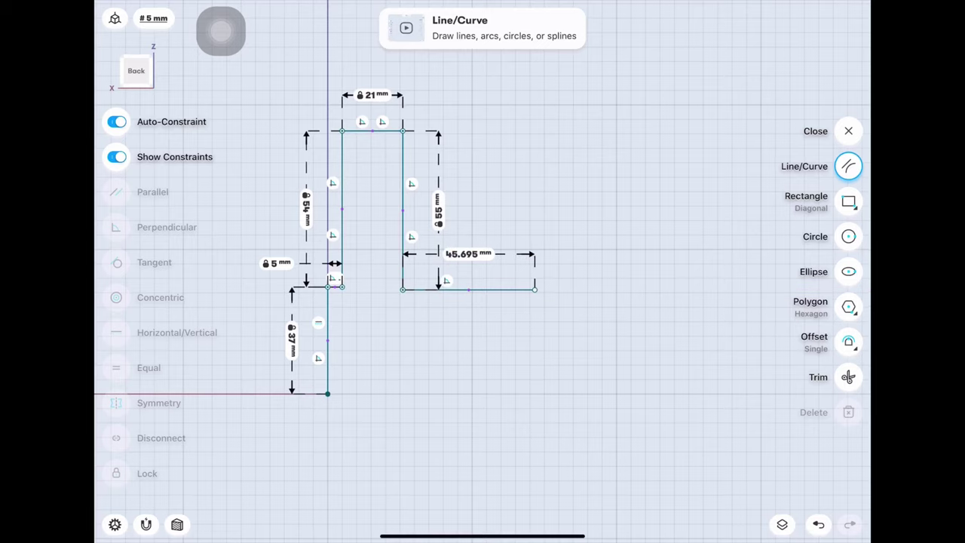
pyautogui.click(469, 254)
pyautogui.click(455, 278)
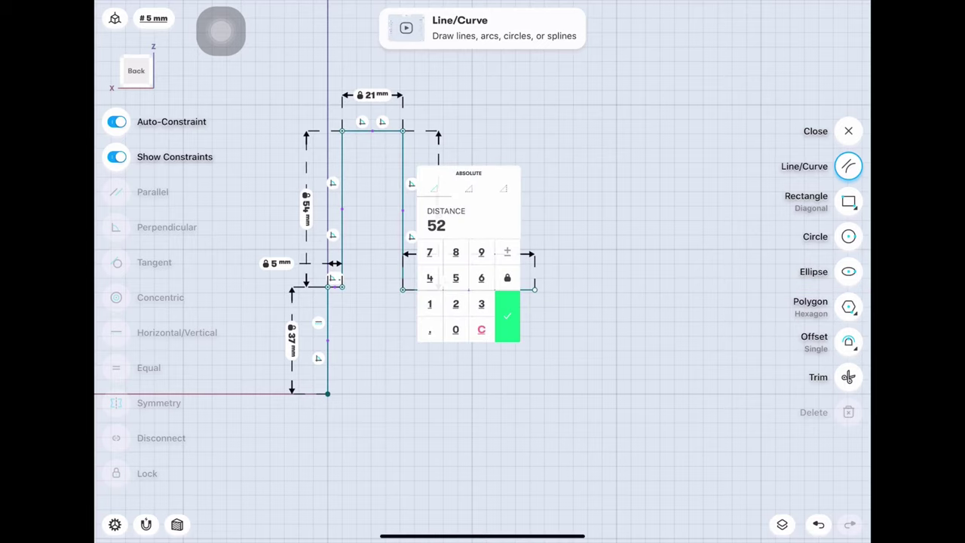
pyautogui.click(508, 316)
pyautogui.scroll(2, 564, 263)
pyautogui.scroll(2, 565, 264)
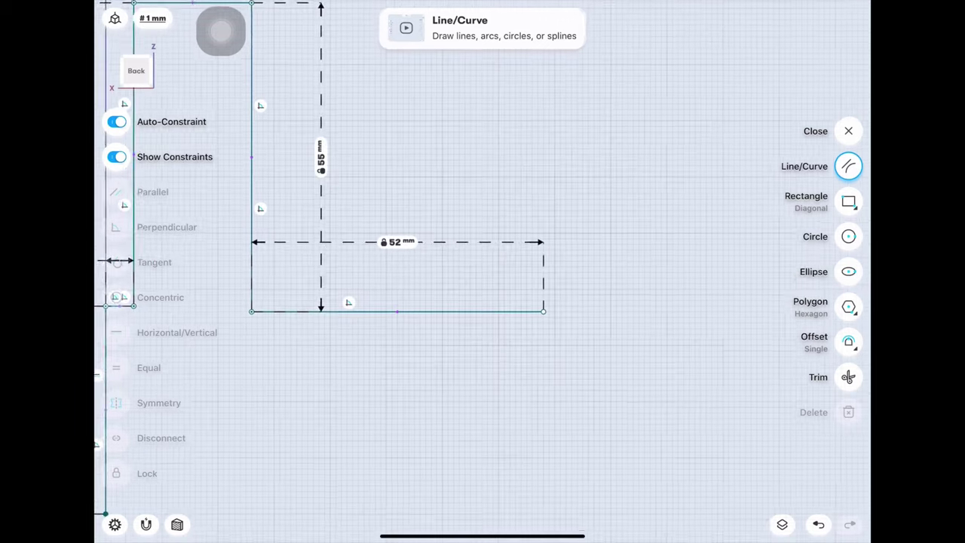
pyautogui.scroll(2, 564, 263)
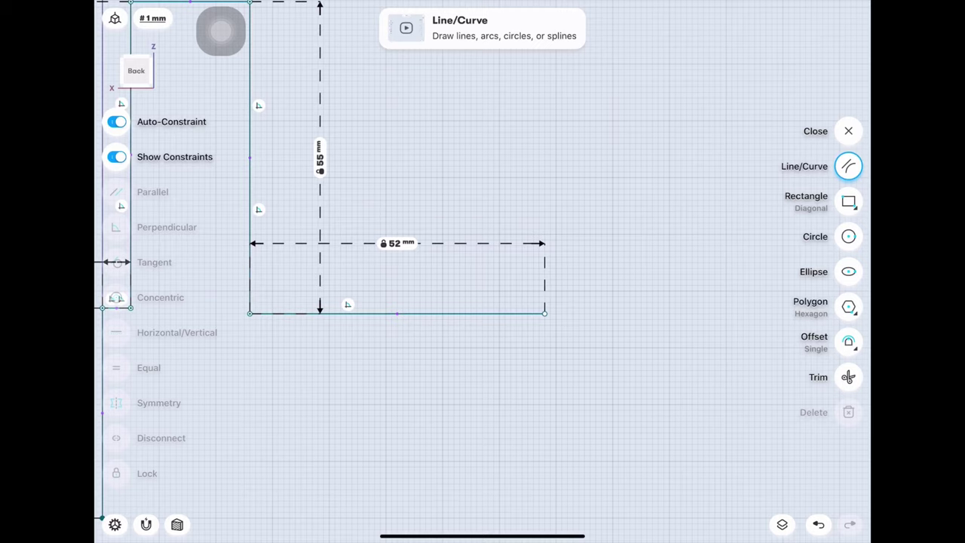
pyautogui.moveTo(544, 313)
pyautogui.mouseDown()
pyautogui.moveTo(545, 302)
pyautogui.moveTo(590, 302)
pyautogui.mouseUp()
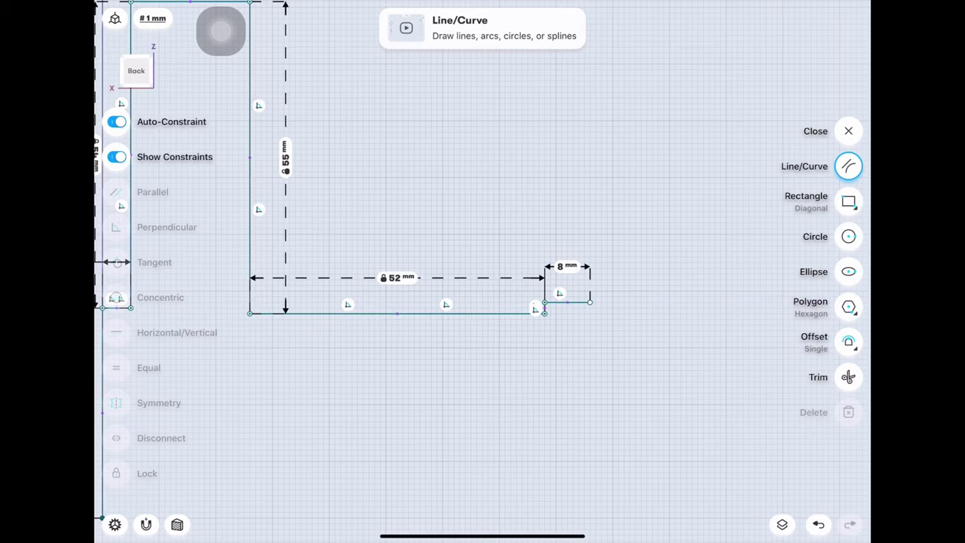
pyautogui.scroll(-3, 482, 272)
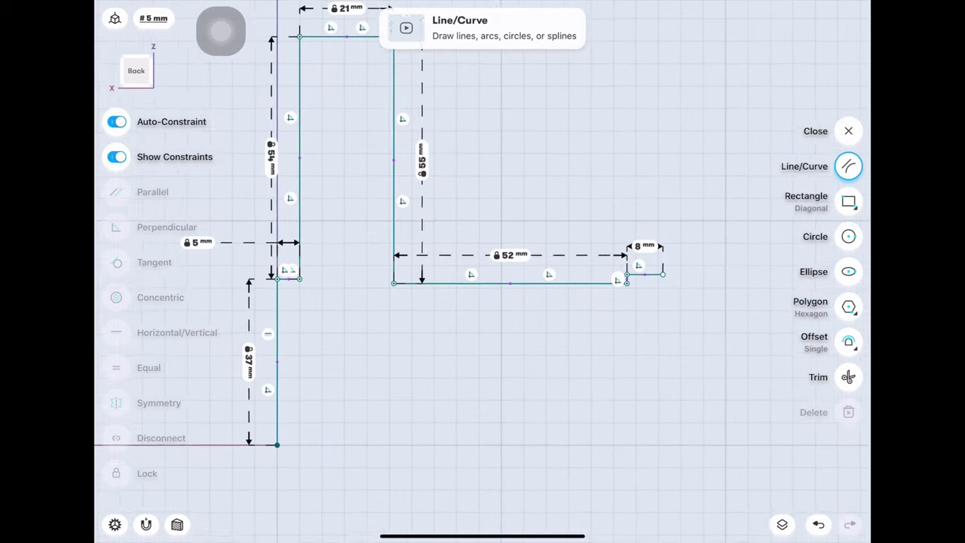
pyautogui.moveTo(659, 270)
pyautogui.mouseDown()
pyautogui.moveTo(659, 442)
pyautogui.moveTo(271, 442)
pyautogui.mouseUp()
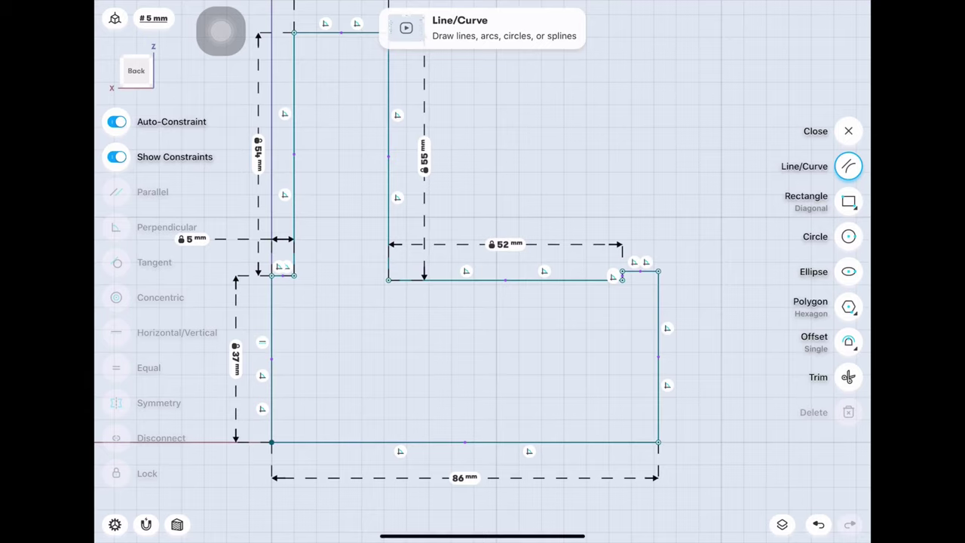
# - Draw a horizontal line across the profile and set it 21 mm above the base line
pyautogui.moveTo(271, 329); pyautogui.dragTo(659, 329)
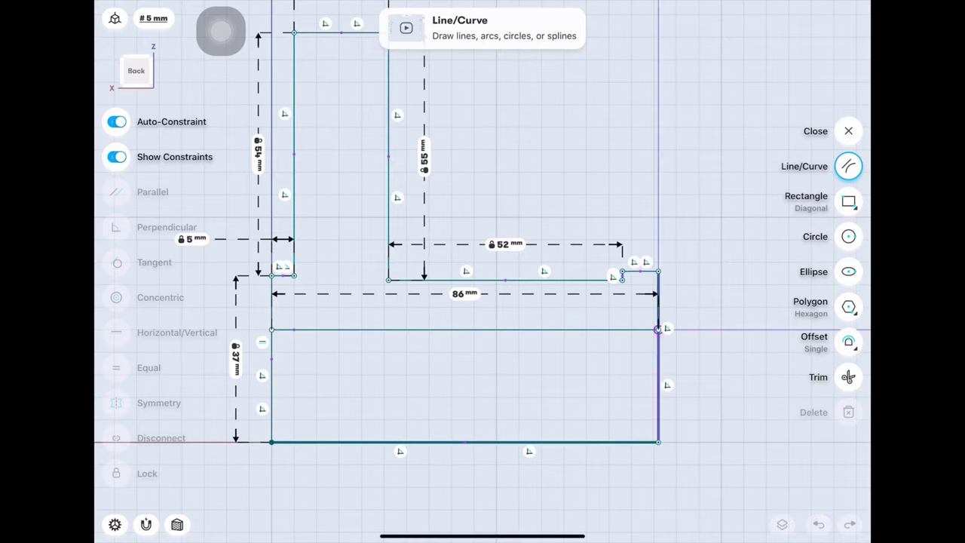
pyautogui.click(463, 442)
pyautogui.click(465, 330)
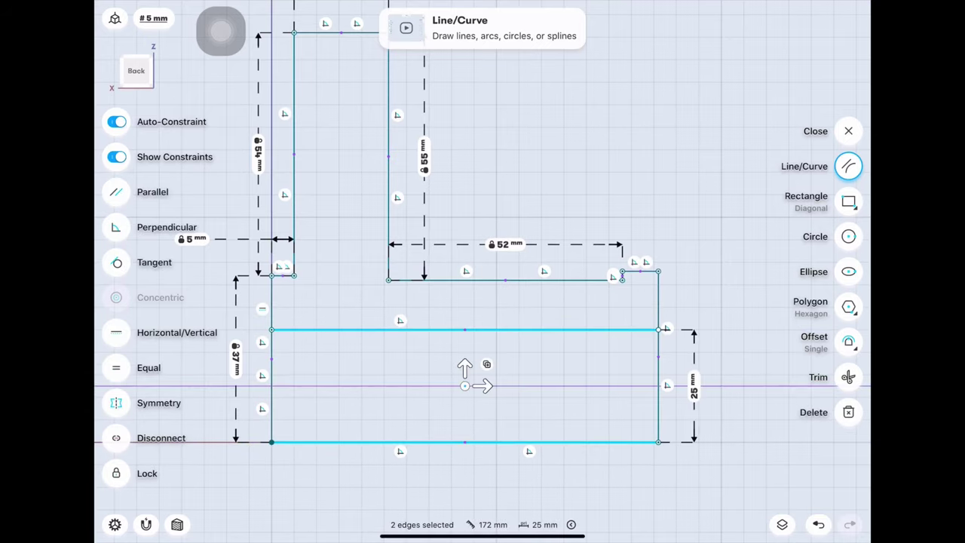
pyautogui.click(694, 386)
pyautogui.click(681, 420)
pyautogui.click(654, 420)
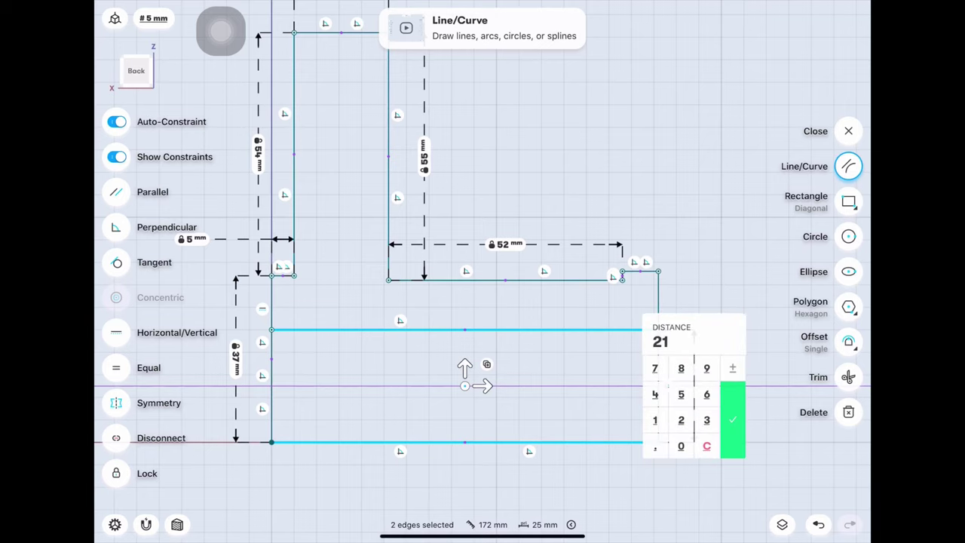
pyautogui.click(732, 420)
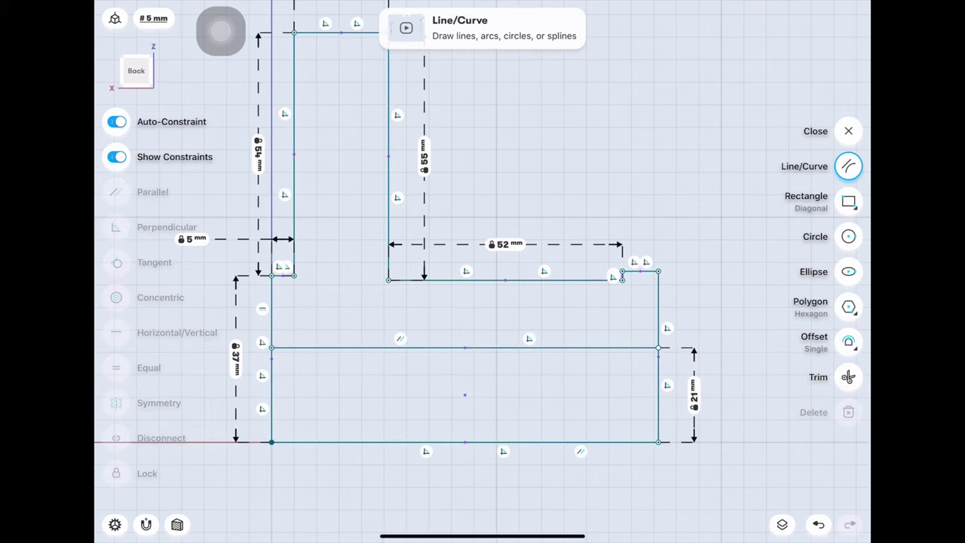
# - Check the 86 mm base edge against the new middle line, then finish the sketch
pyautogui.scroll(-2, 483, 302)
pyautogui.scroll(-2, 483, 302)
pyautogui.scroll(-2, 483, 301)
pyautogui.scroll(-1, 483, 301)
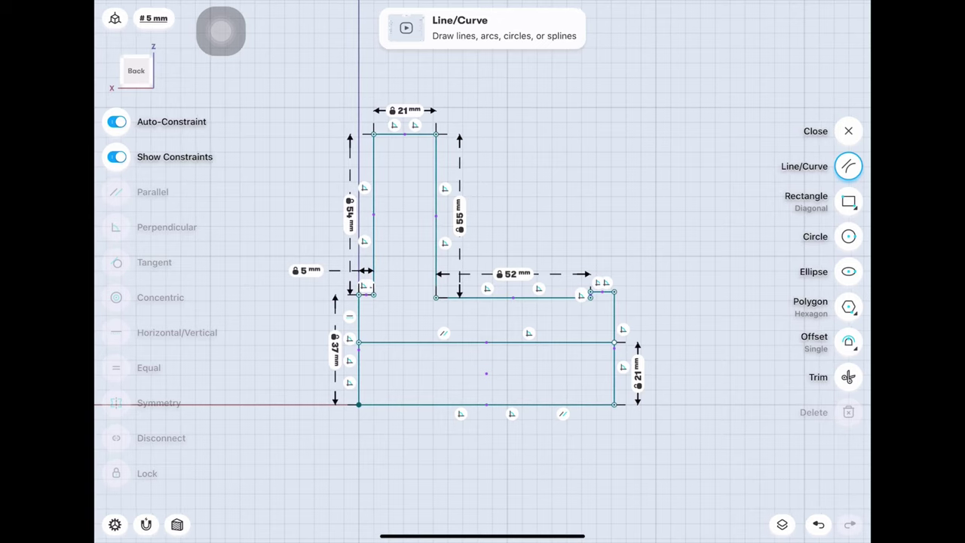
pyautogui.click(487, 404)
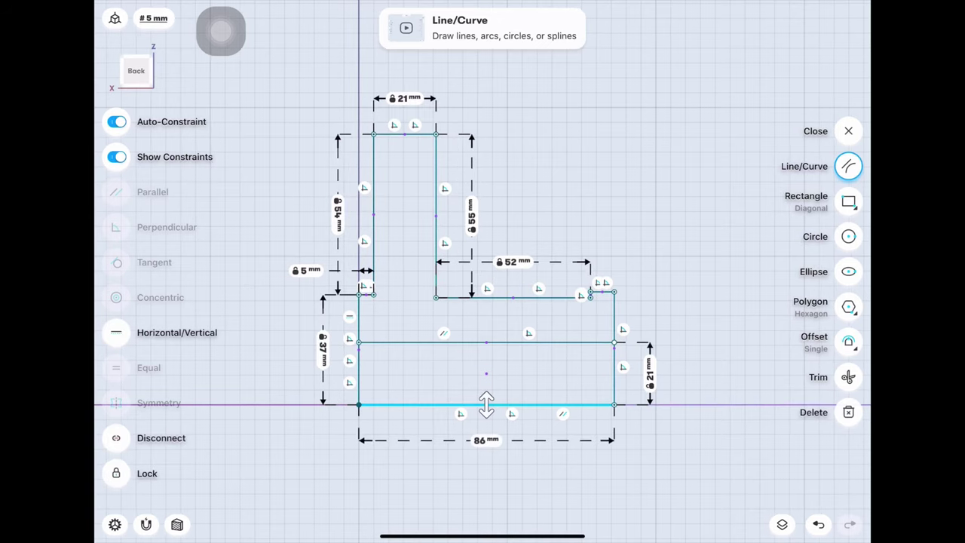
pyautogui.click(496, 340)
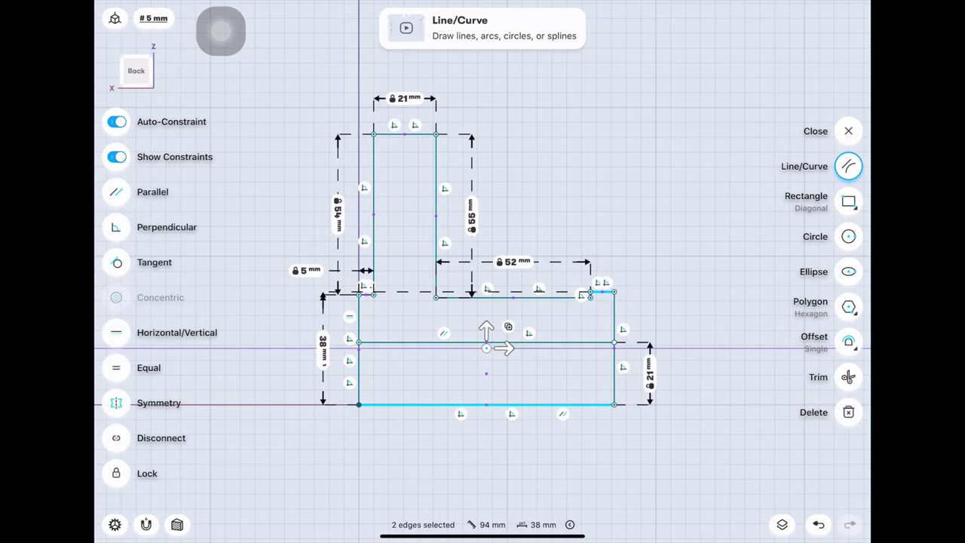
pyautogui.click(494, 359)
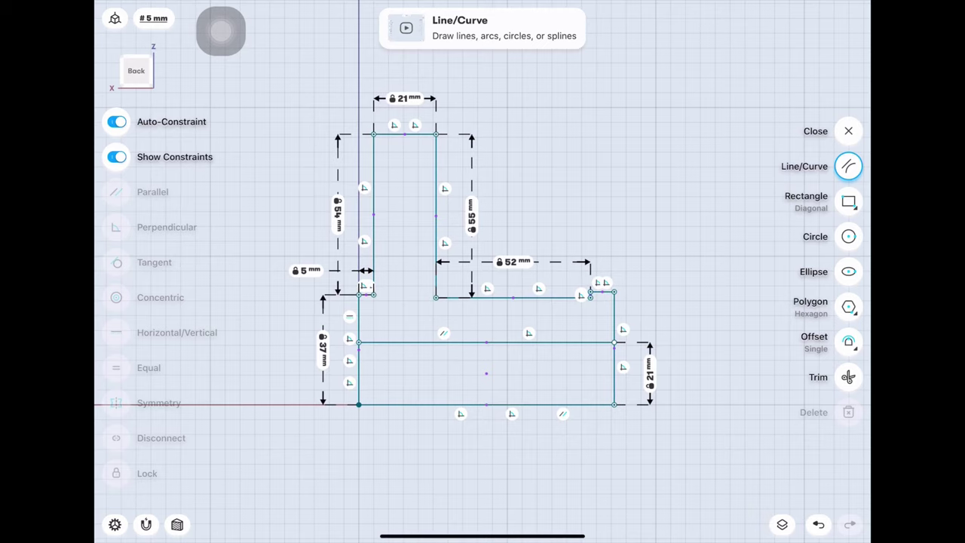
pyautogui.click(849, 130)
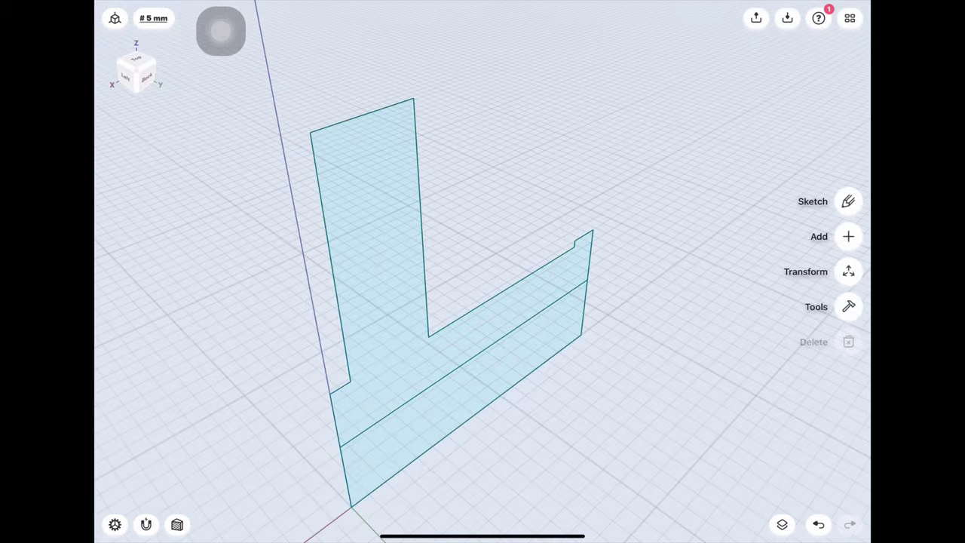
# - Revolve the upper L-shaped face about the axis line into a solid flanged disk with hub
pyautogui.click(848, 306)
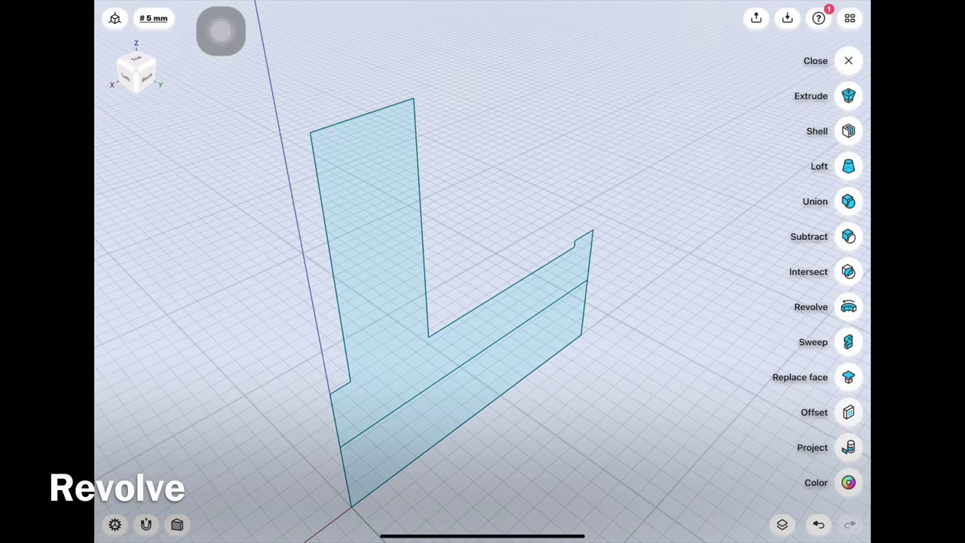
pyautogui.click(848, 306)
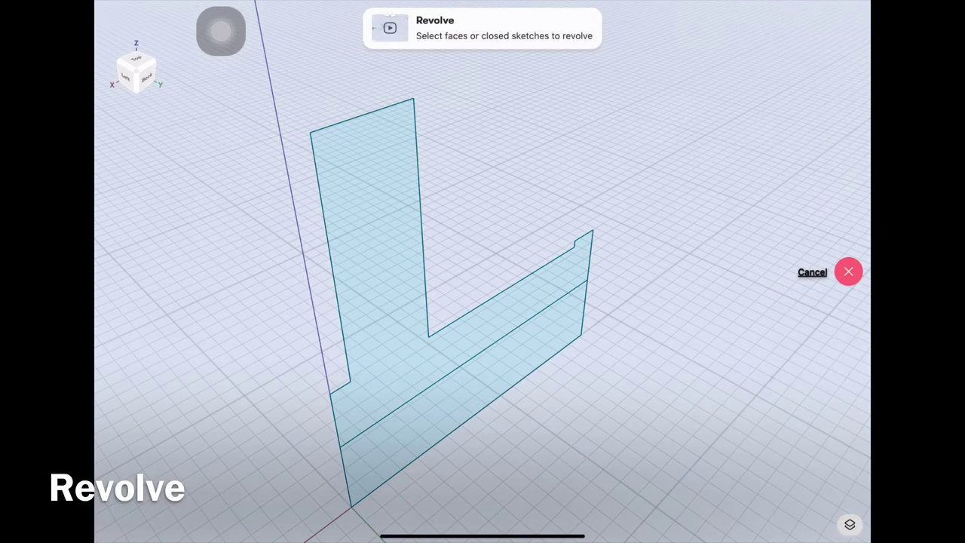
pyautogui.click(370, 226)
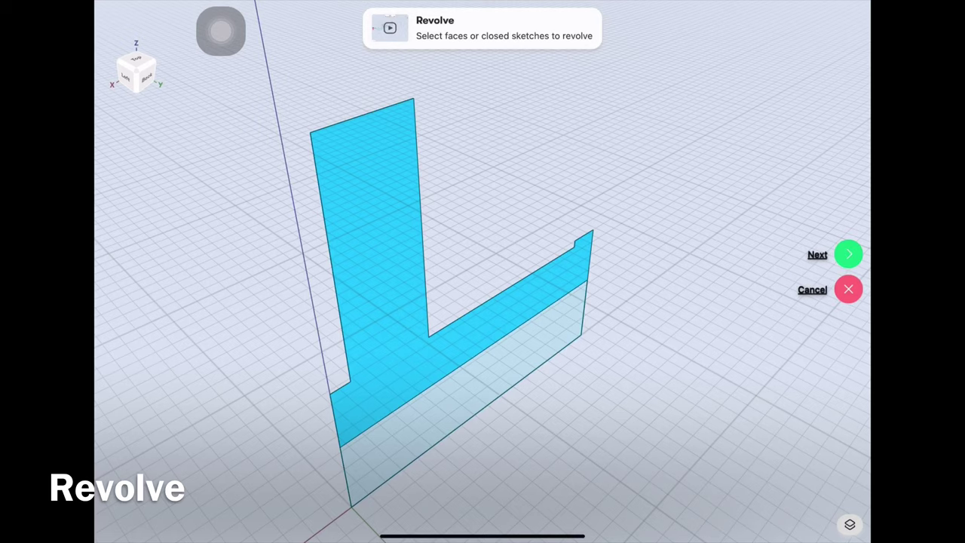
pyautogui.click(848, 254)
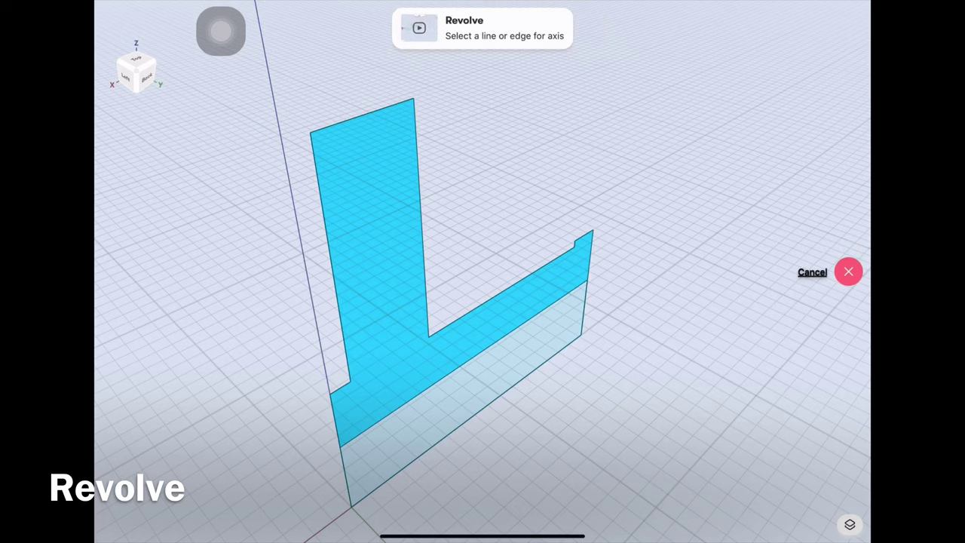
pyautogui.click(284, 151)
pyautogui.click(849, 254)
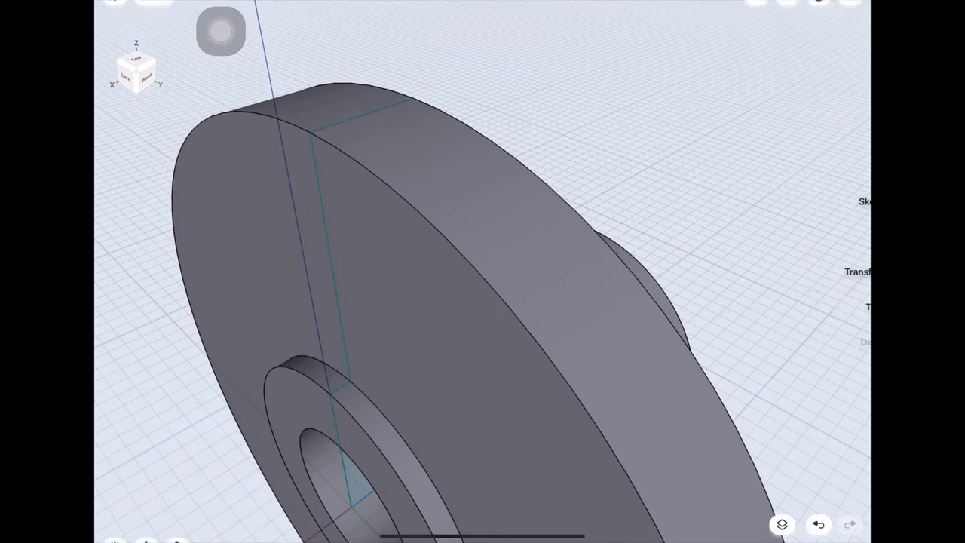
pyautogui.moveTo(483, 301); pyautogui.dragTo(573, 339)
pyautogui.moveTo(482, 301)
pyautogui.mouseDown()
pyautogui.moveTo(422, 286)
pyautogui.moveTo(467, 279)
pyautogui.mouseUp()
# - Offset the bore edge outward 5 mm on the flange face to form a ring
pyautogui.scroll(-2, 453, 287)
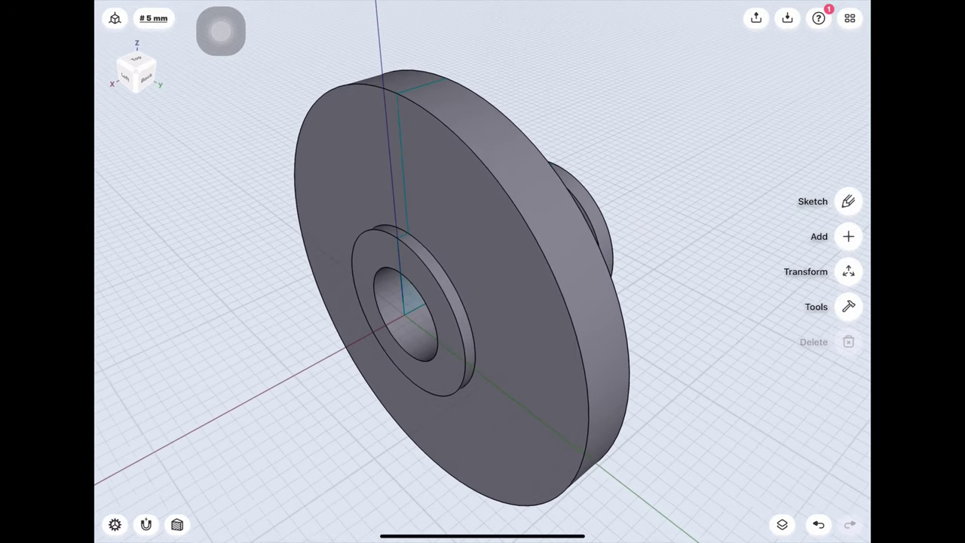
pyautogui.scroll(-2, 453, 286)
pyautogui.scroll(3, 453, 287)
pyautogui.scroll(3, 453, 286)
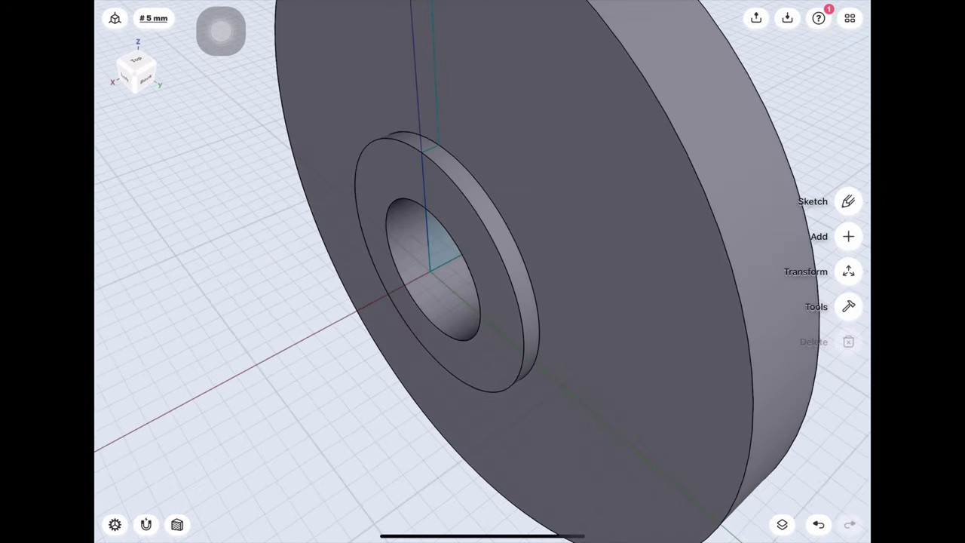
pyautogui.scroll(3, 452, 287)
pyautogui.moveTo(452, 287); pyautogui.dragTo(452, 249)
pyautogui.moveTo(452, 286); pyautogui.dragTo(452, 316)
pyautogui.scroll(1, 453, 286)
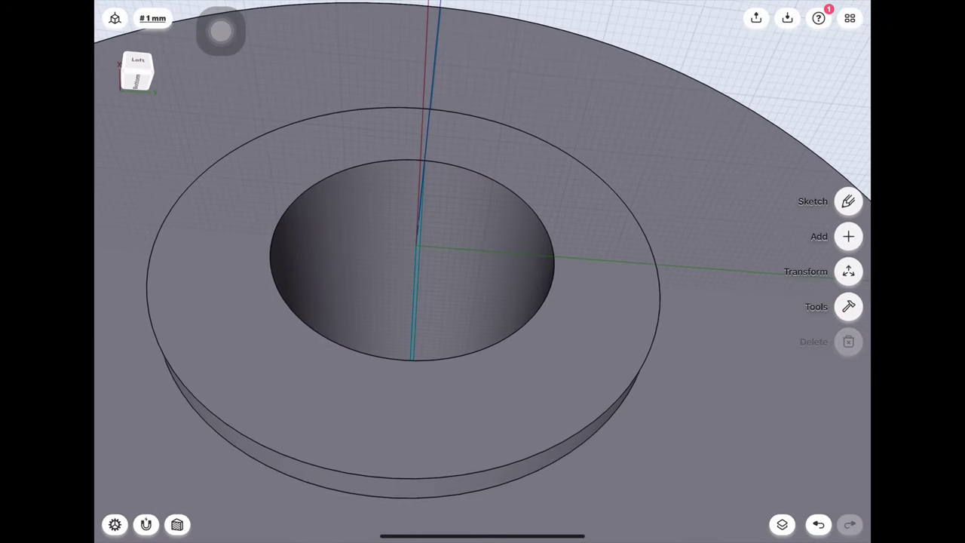
pyautogui.click(848, 201)
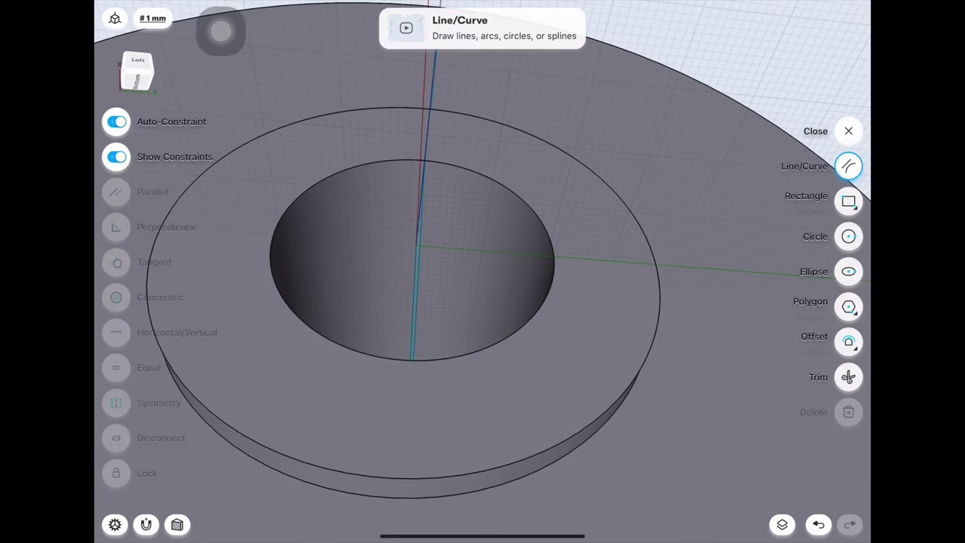
pyautogui.click(848, 342)
pyautogui.moveTo(226, 157); pyautogui.dragTo(256, 170)
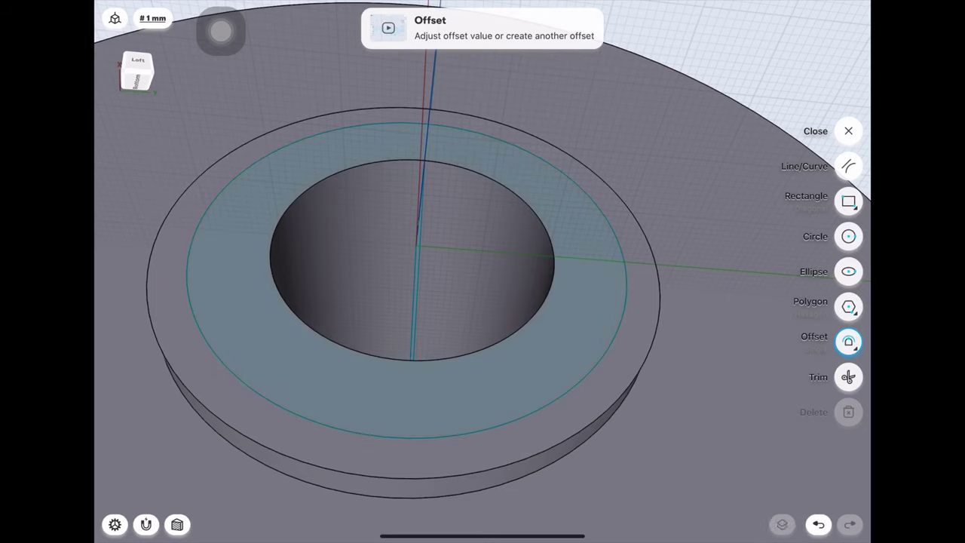
# - Push the ring face 15 mm into the flange as a counterbore
pyautogui.click(322, 158)
pyautogui.moveTo(321, 159); pyautogui.dragTo(327, 216)
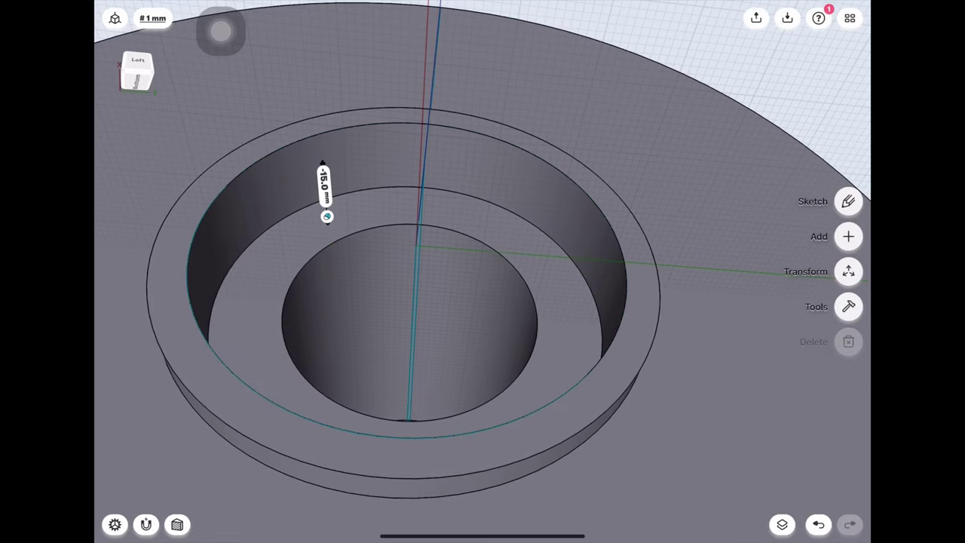
pyautogui.scroll(-5, 483, 271)
# - Offset the bore edge on the hub end outward 5 mm into a ring
pyautogui.moveTo(483, 301); pyautogui.dragTo(317, 249, button='middle')
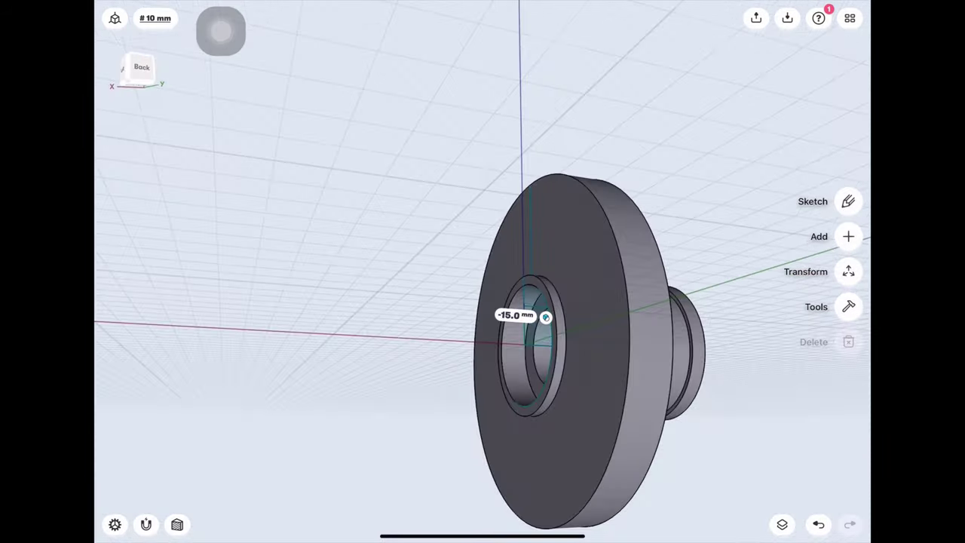
pyautogui.moveTo(483, 302)
pyautogui.mouseDown(button='middle')
pyautogui.moveTo(483, 189)
pyautogui.moveTo(423, 166)
pyautogui.mouseUp(button='middle')
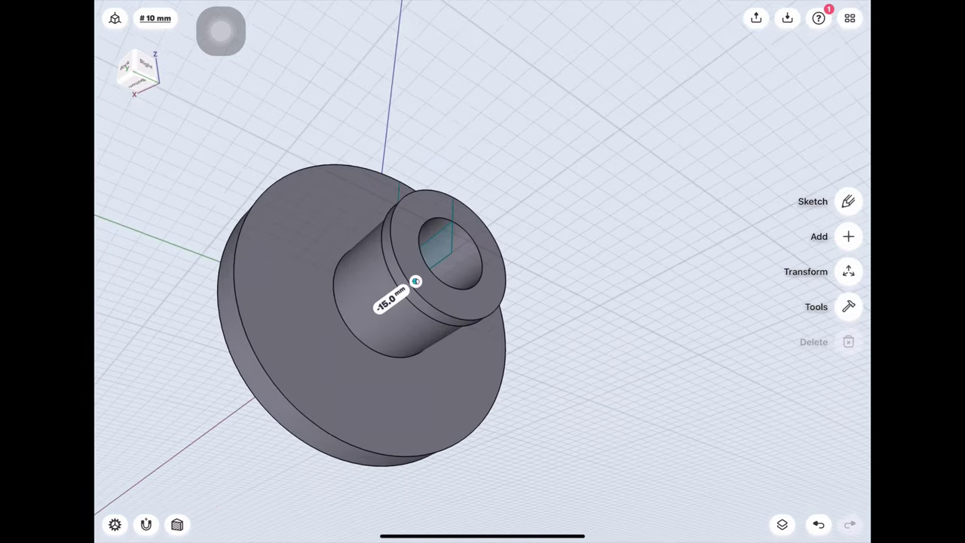
pyautogui.scroll(5, 339, 272)
pyautogui.moveTo(482, 302); pyautogui.dragTo(452, 272, button='middle')
pyautogui.scroll(3, 339, 272)
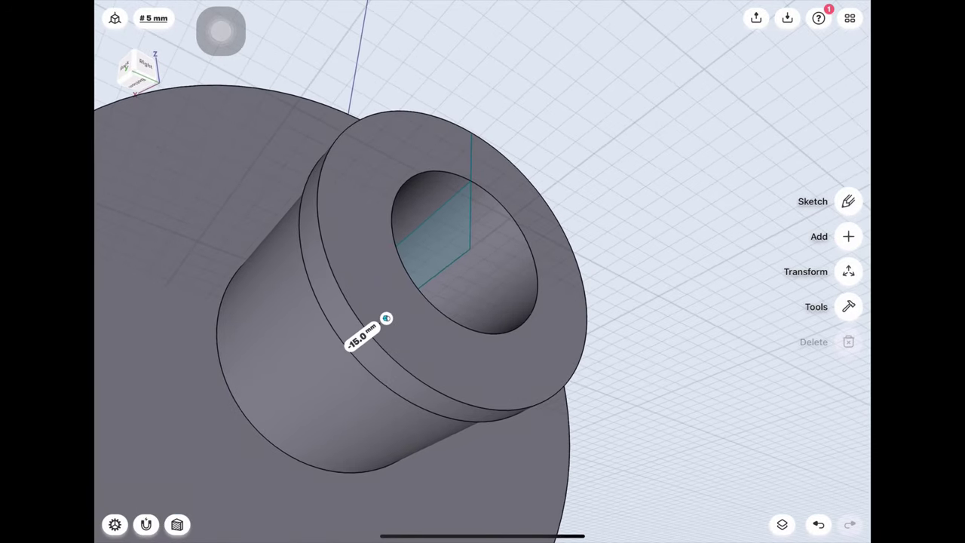
pyautogui.click(849, 201)
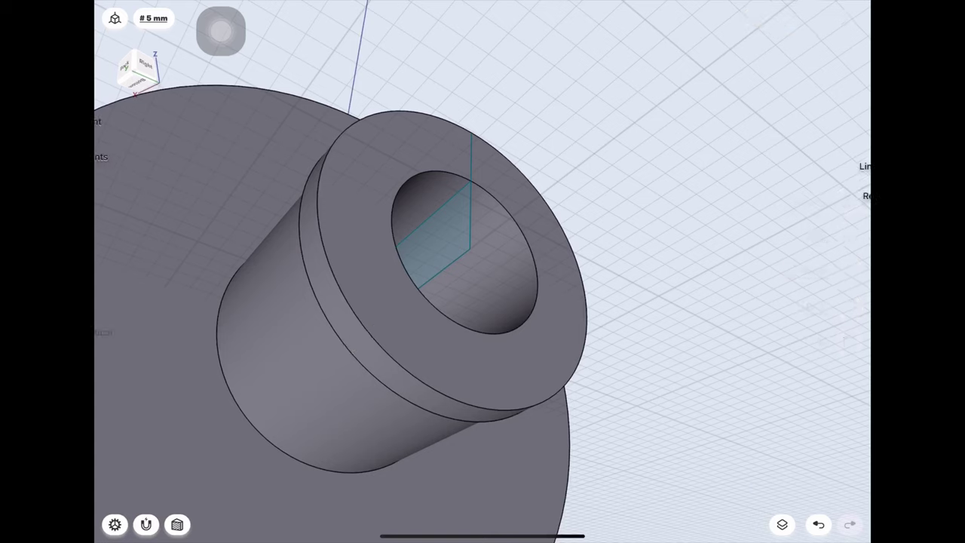
pyautogui.click(848, 341)
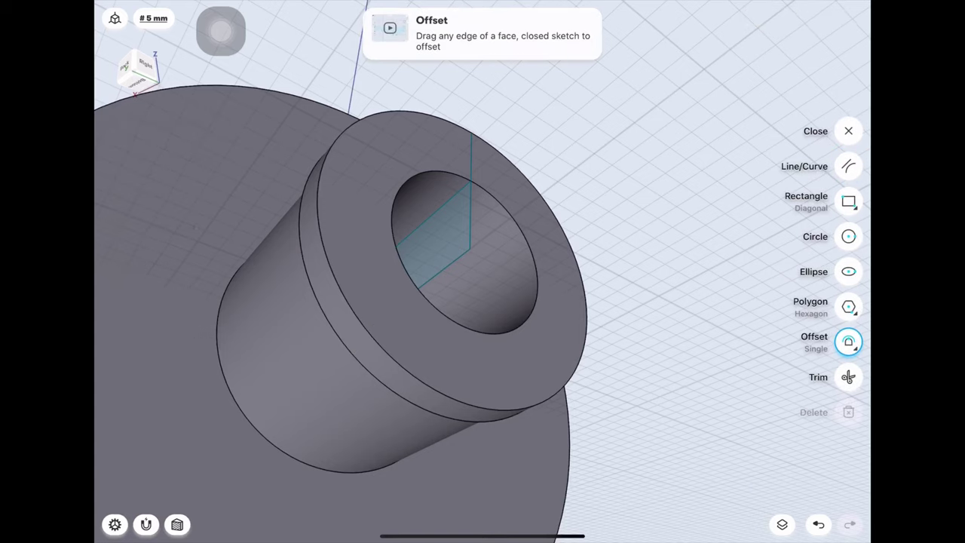
pyautogui.moveTo(486, 332); pyautogui.dragTo(498, 348)
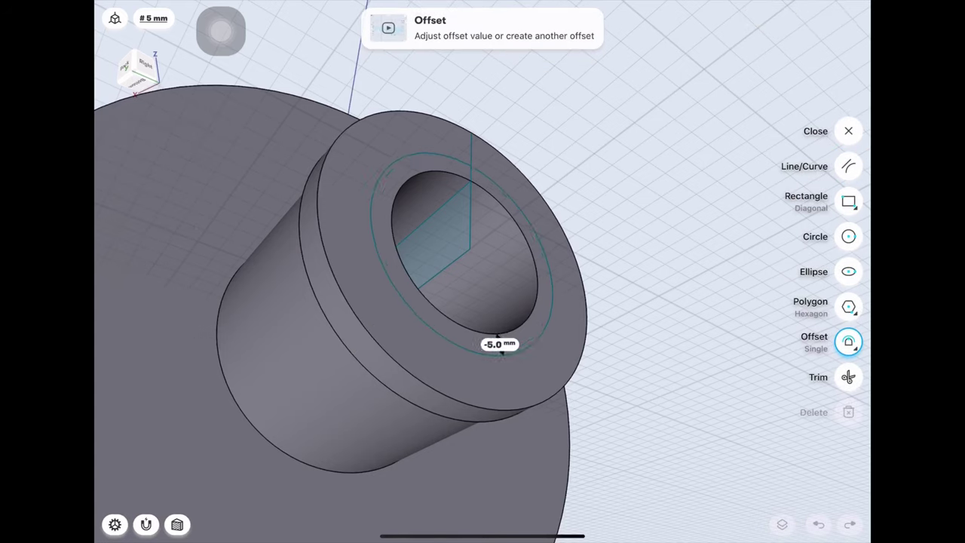
# - Recess the ring face 2 mm into the hub end as a shallow counterbore step
pyautogui.scroll(2, 423, 256)
pyautogui.scroll(2, 423, 256)
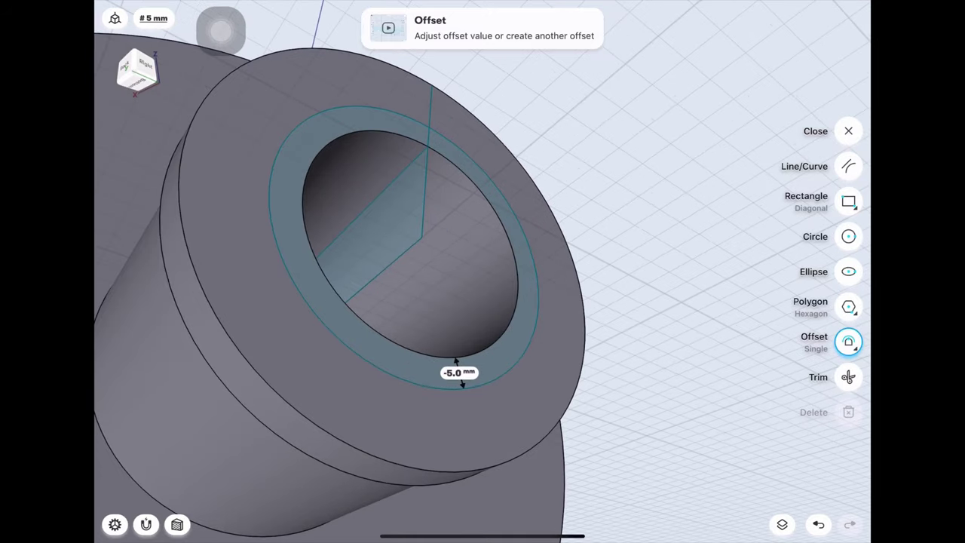
pyautogui.click(849, 166)
pyautogui.click(312, 280)
pyautogui.moveTo(312, 279); pyautogui.dragTo(294, 300)
pyautogui.click(314, 281)
pyautogui.click(299, 313)
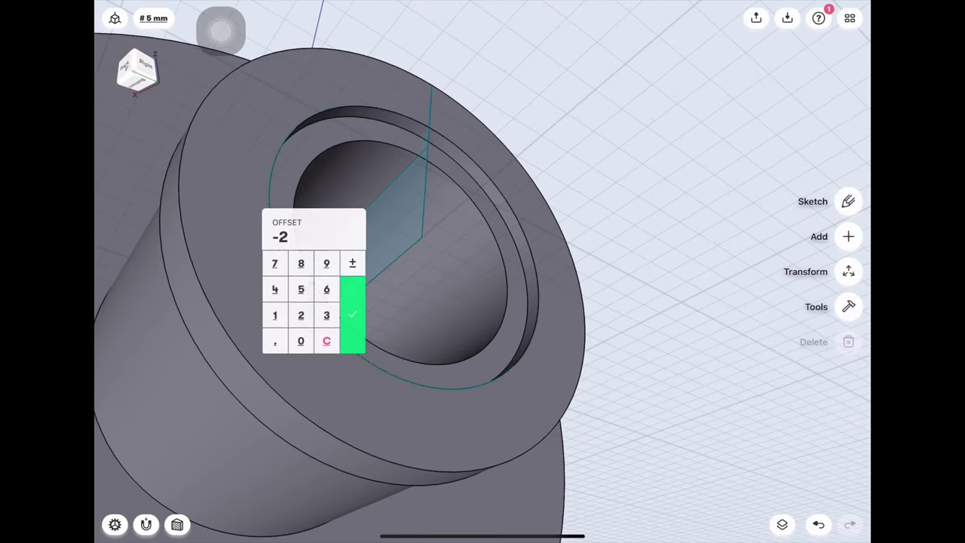
pyautogui.click(352, 313)
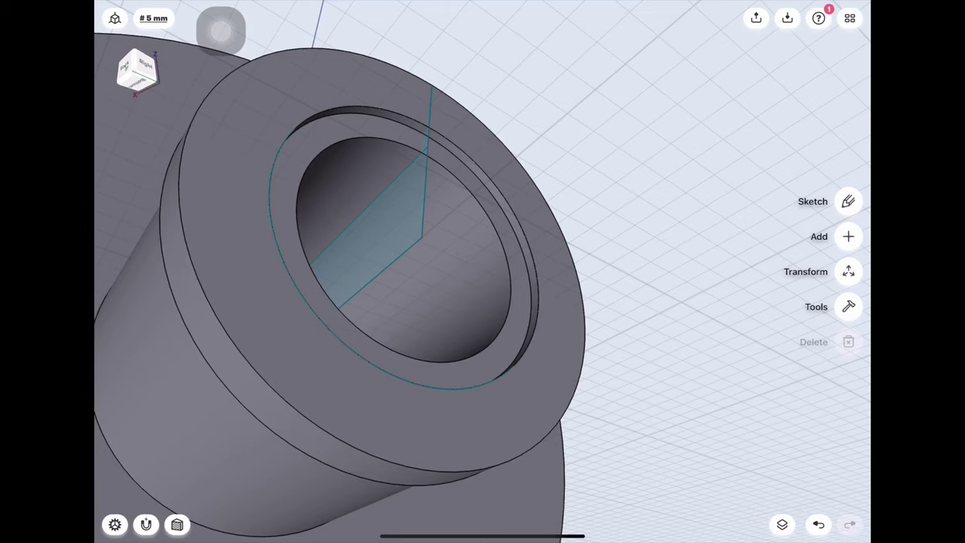
pyautogui.moveTo(483, 301)
pyautogui.mouseDown()
pyautogui.moveTo(317, 260)
pyautogui.moveTo(408, 240)
pyautogui.mouseUp()
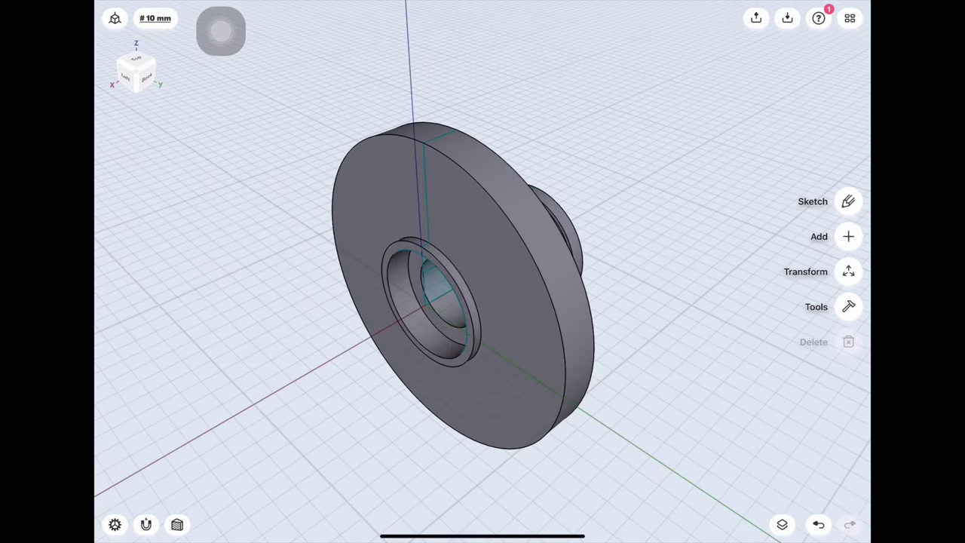
# - Sketch on the flange face a 68 mm guide circle centred on the bore axis
pyautogui.click(362, 287)
pyautogui.click(848, 202)
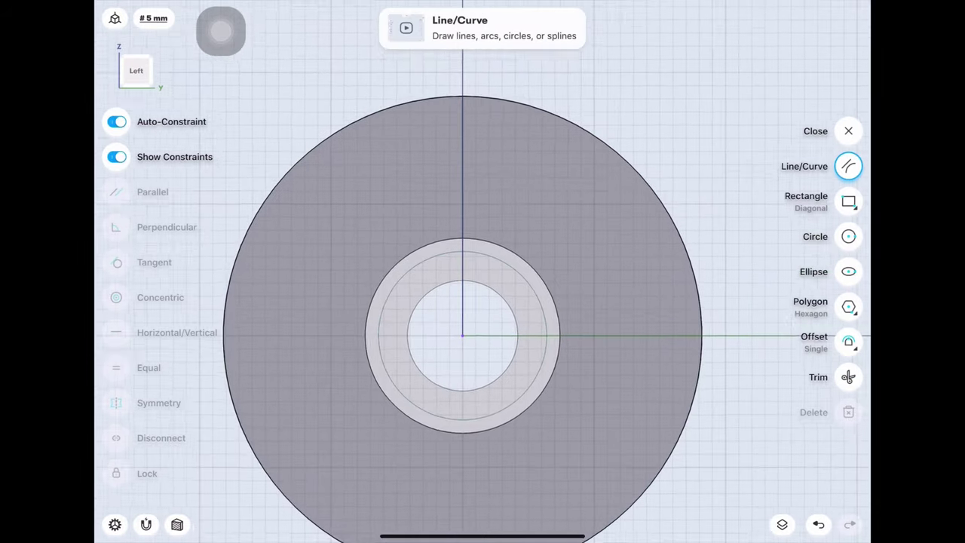
pyautogui.scroll(-3, 463, 335)
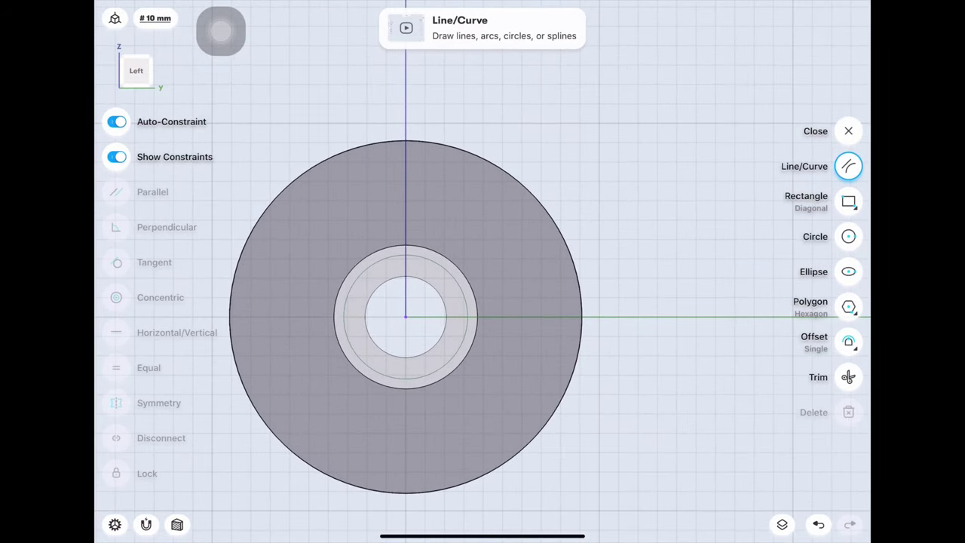
pyautogui.click(849, 236)
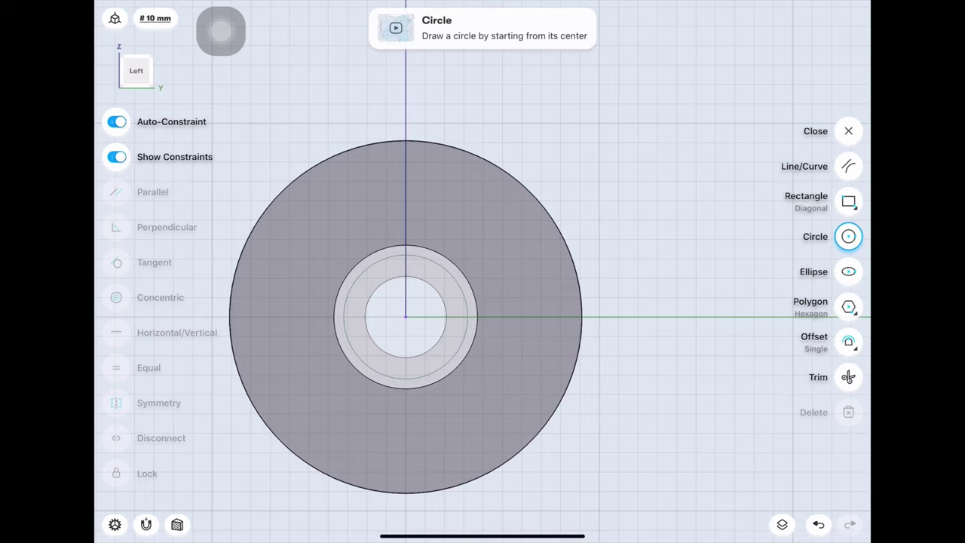
pyautogui.moveTo(405, 317); pyautogui.dragTo(526, 257)
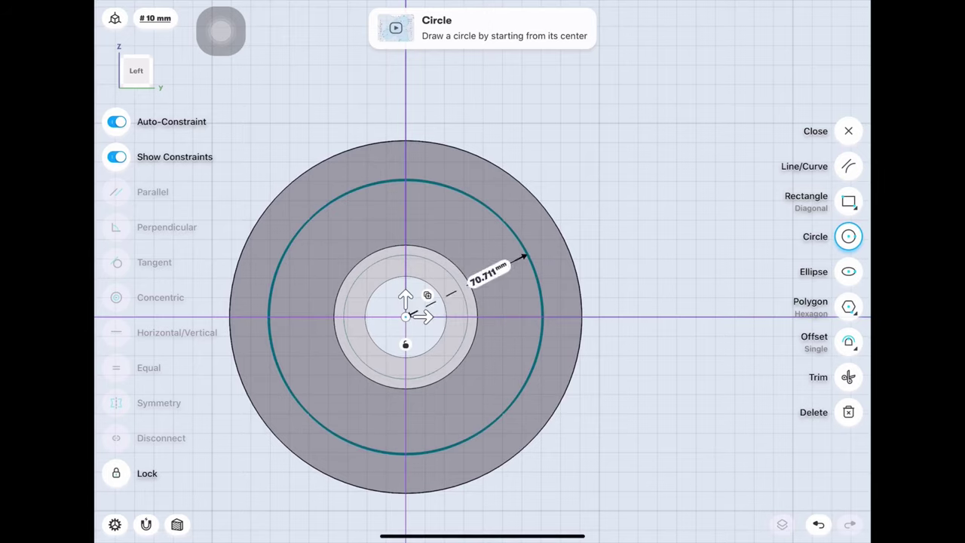
pyautogui.click(343, 249)
pyautogui.write('68')
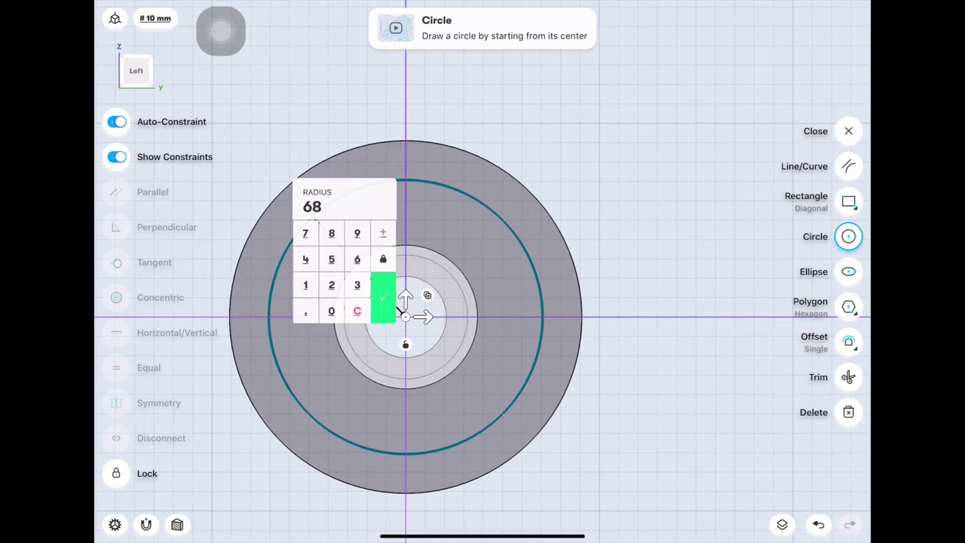
pyautogui.click(384, 298)
pyautogui.click(537, 316)
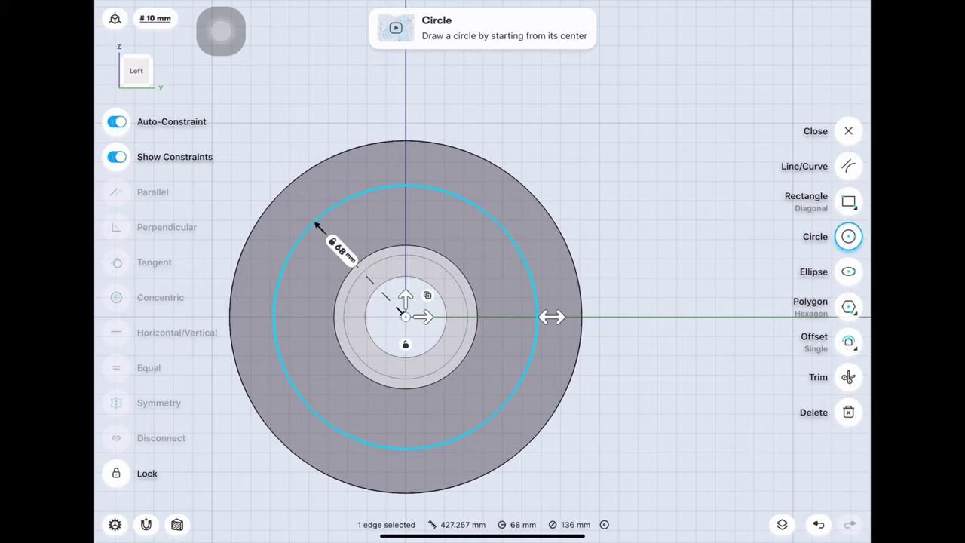
pyautogui.press('Escape')
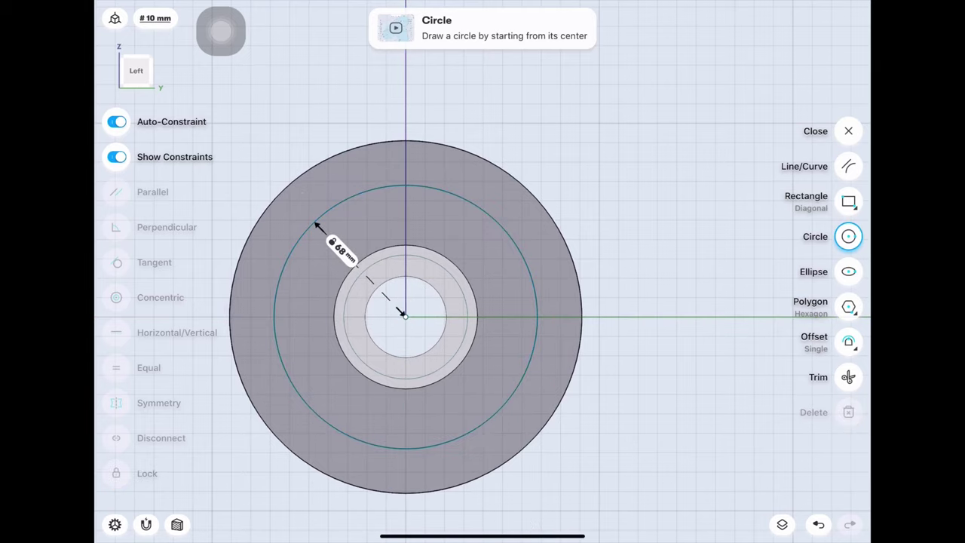
# - Draw a 9 mm-radius circle at the top of the guide circle
pyautogui.scroll(2, 392, 142)
pyautogui.scroll(2, 392, 142)
pyautogui.scroll(2, 392, 142)
pyautogui.scroll(2, 392, 142)
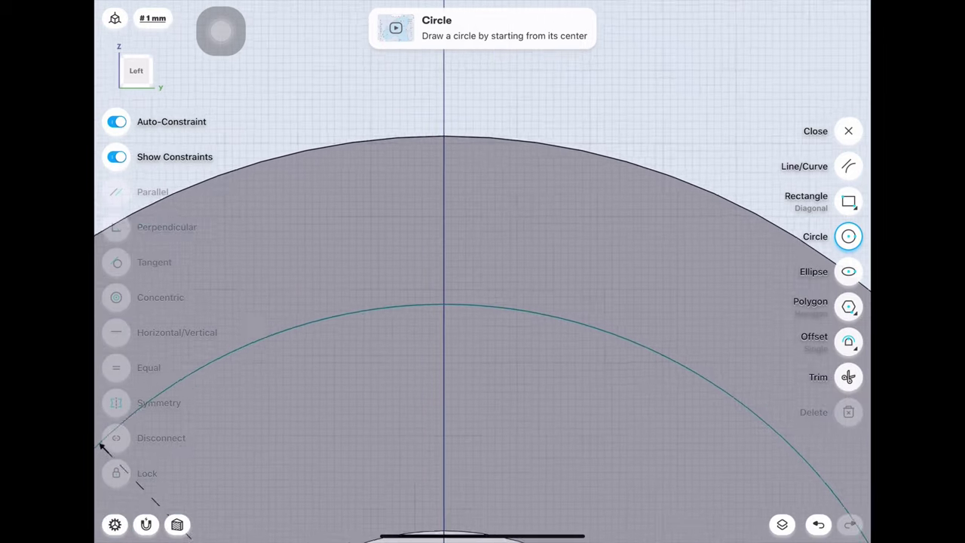
pyautogui.scroll(1, 103, 447)
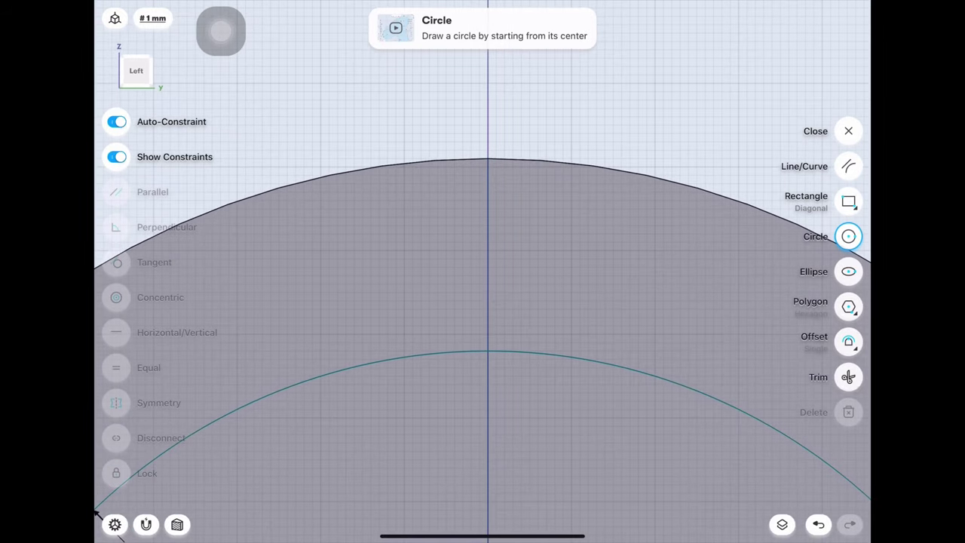
pyautogui.moveTo(488, 350); pyautogui.dragTo(530, 351)
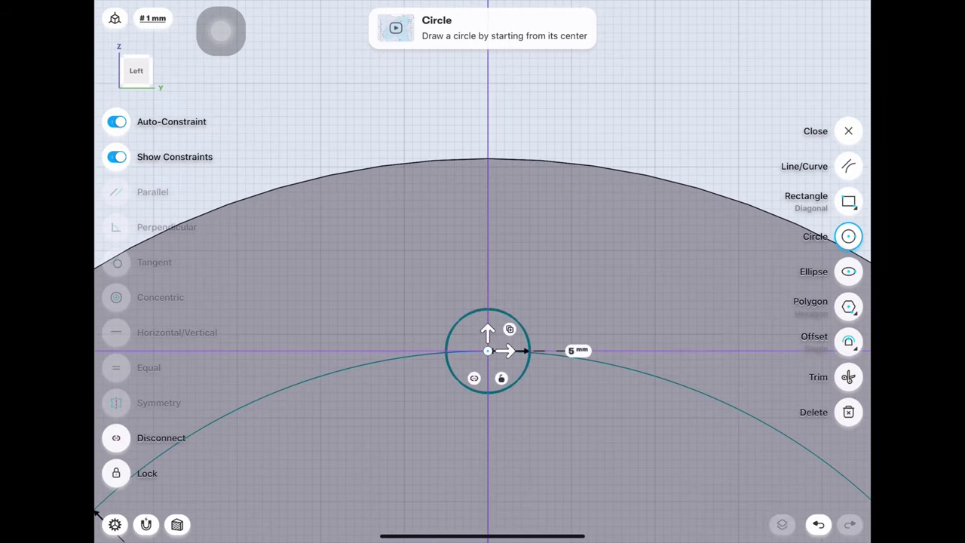
pyautogui.click(577, 350)
pyautogui.click(588, 289)
pyautogui.click(613, 353)
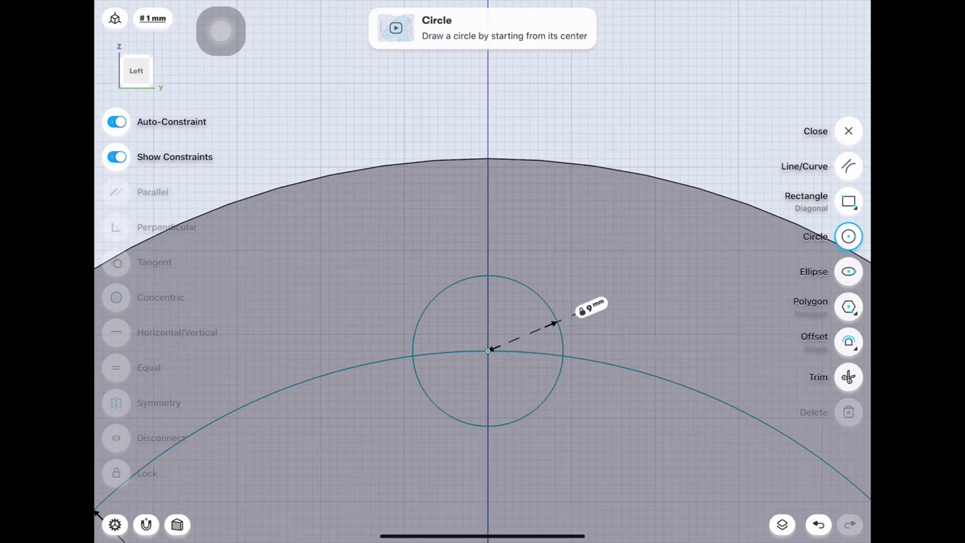
pyautogui.click(488, 351)
pyautogui.click(488, 350)
# - Delete the 68 mm guide circle and draw vertical lines on both sides of the 9 mm circle
pyautogui.click(98, 510)
pyautogui.click(849, 412)
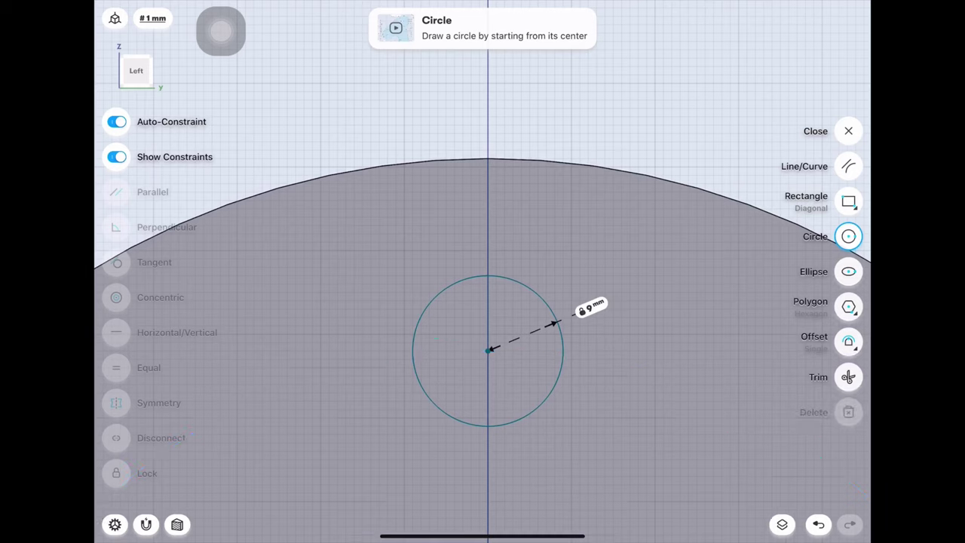
pyautogui.click(848, 166)
pyautogui.moveTo(580, 117); pyautogui.dragTo(580, 426)
pyautogui.moveTo(387, 124); pyautogui.dragTo(388, 434)
# - Make both vertical lines tangent to the 9 mm circle and trim the slot outline
pyautogui.click(528, 286)
pyautogui.click(580, 287)
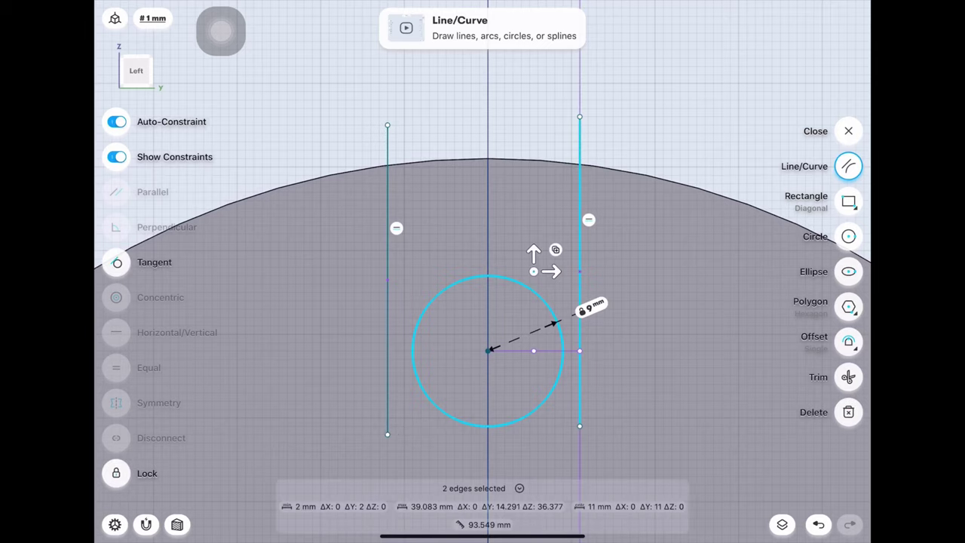
pyautogui.click(117, 261)
pyautogui.click(414, 351)
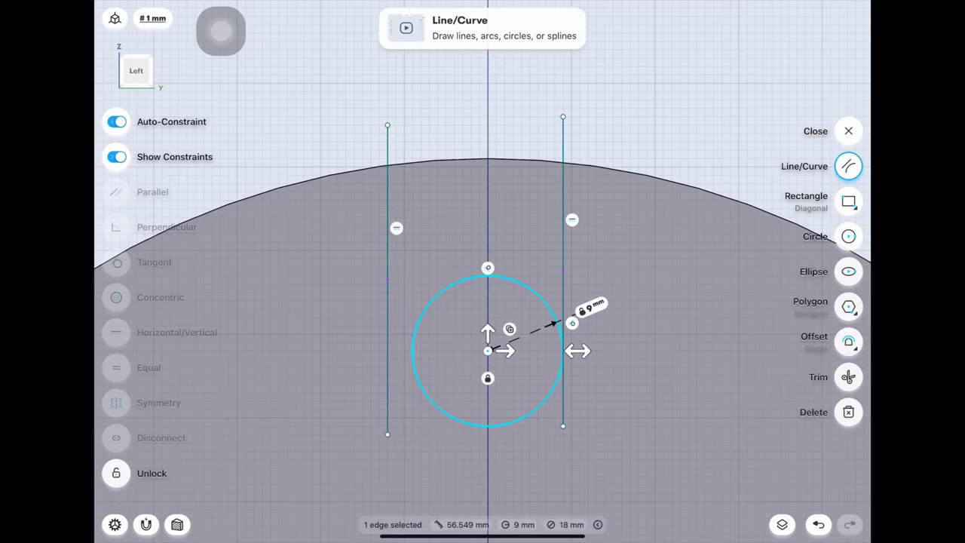
pyautogui.click(387, 256)
pyautogui.click(154, 262)
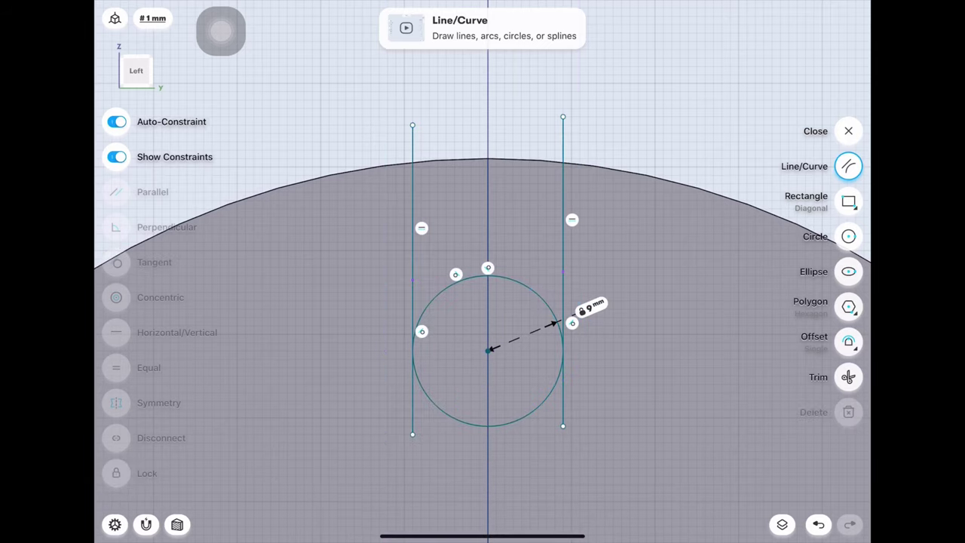
pyautogui.click(849, 377)
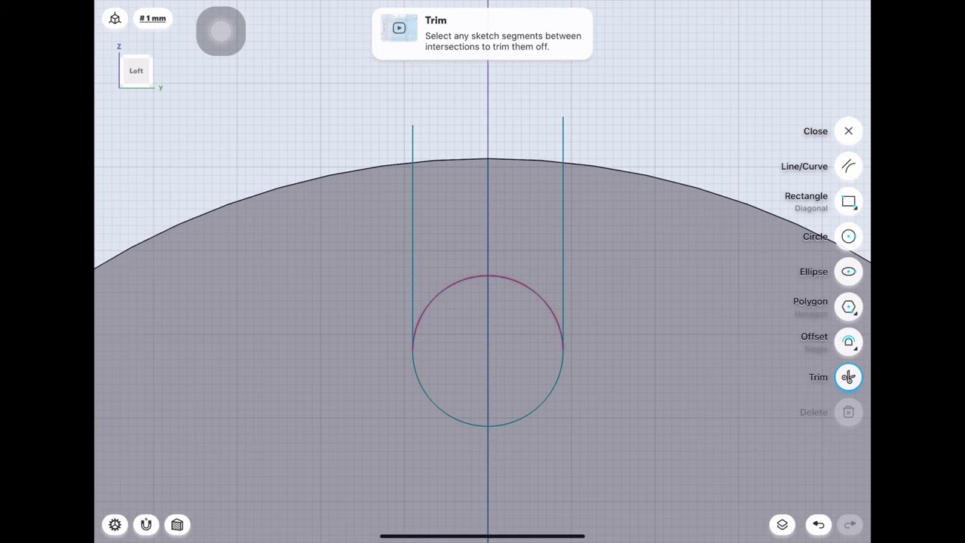
pyautogui.scroll(-5, 482, 302)
pyautogui.scroll(-2, 483, 301)
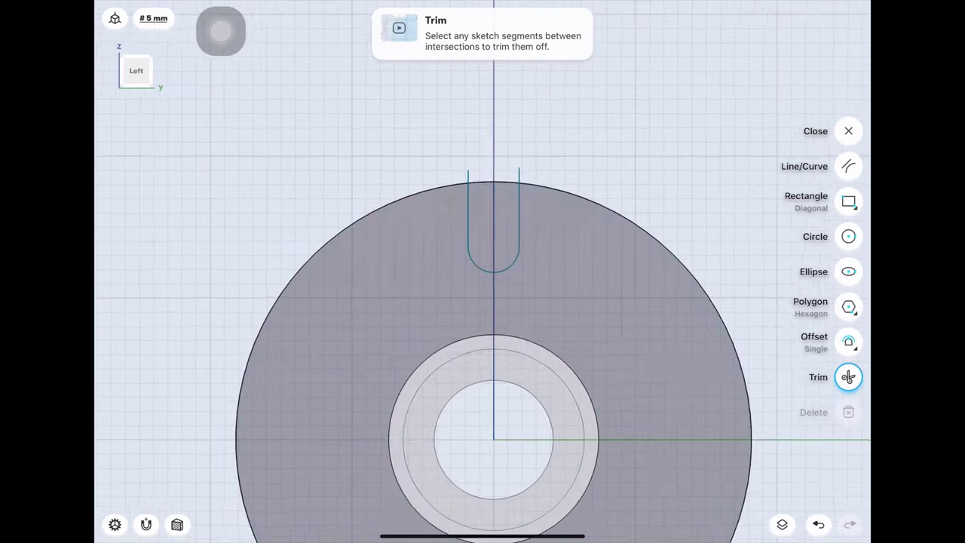
pyautogui.scroll(-2, 452, 294)
# - Rotate three copies of the slot sketch in 90° steps about the bore centre
pyautogui.click(848, 131)
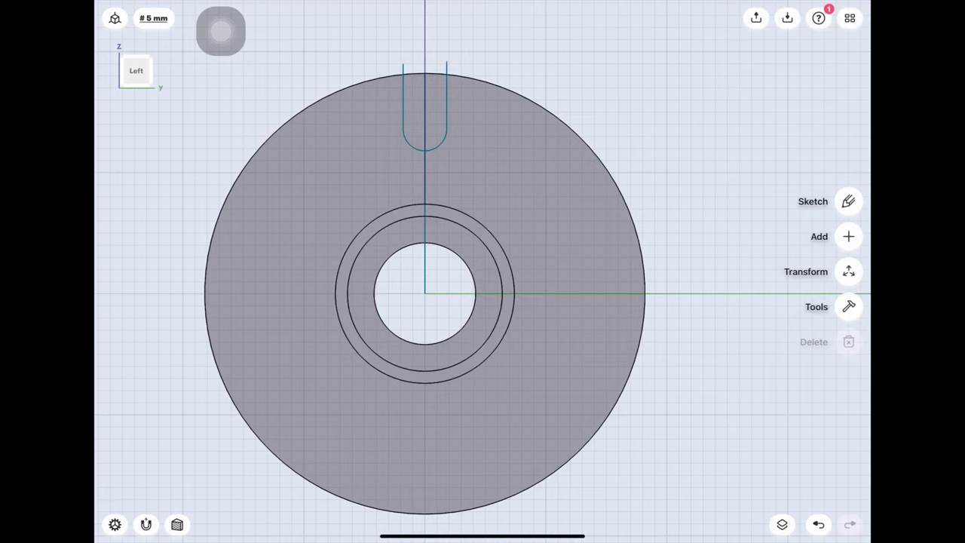
pyautogui.click(848, 272)
pyautogui.click(849, 217)
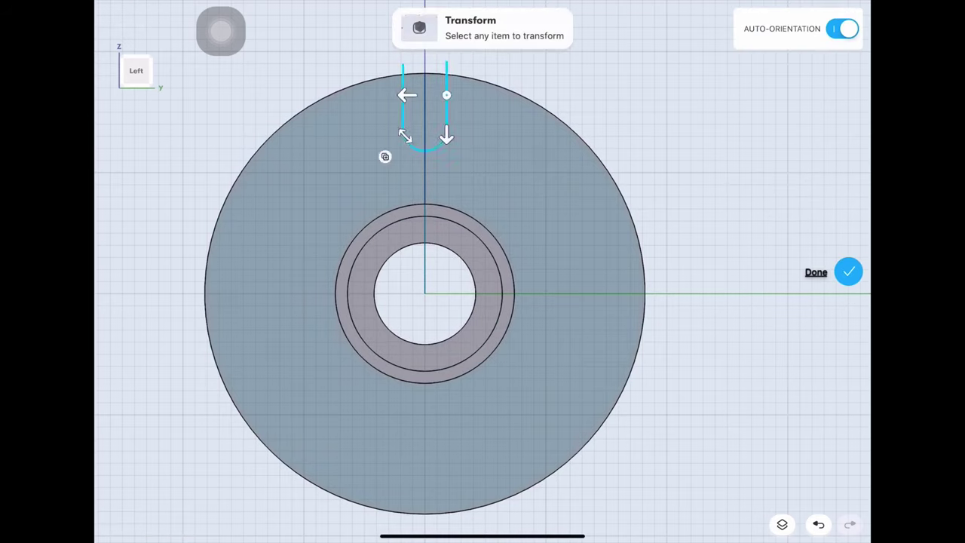
pyautogui.moveTo(446, 95); pyautogui.dragTo(425, 294)
pyautogui.moveTo(485, 232); pyautogui.dragTo(503, 360)
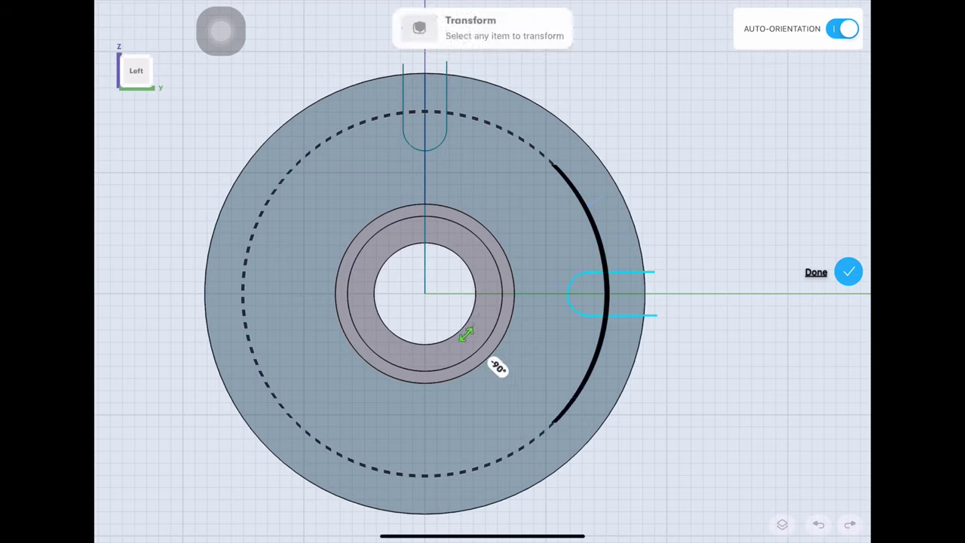
pyautogui.moveTo(503, 361)
pyautogui.mouseDown()
pyautogui.moveTo(381, 387)
pyautogui.moveTo(340, 353)
pyautogui.moveTo(350, 219)
pyautogui.mouseUp()
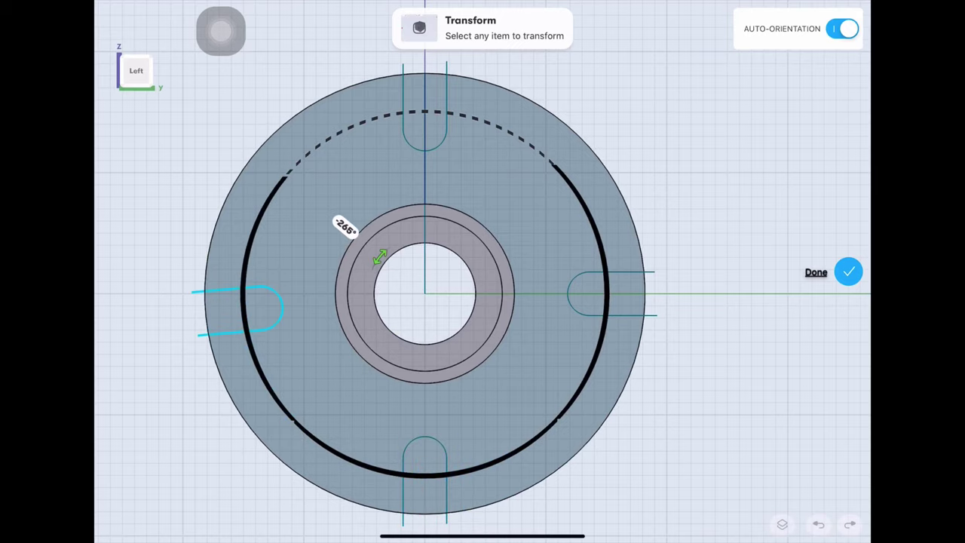
pyautogui.click(849, 272)
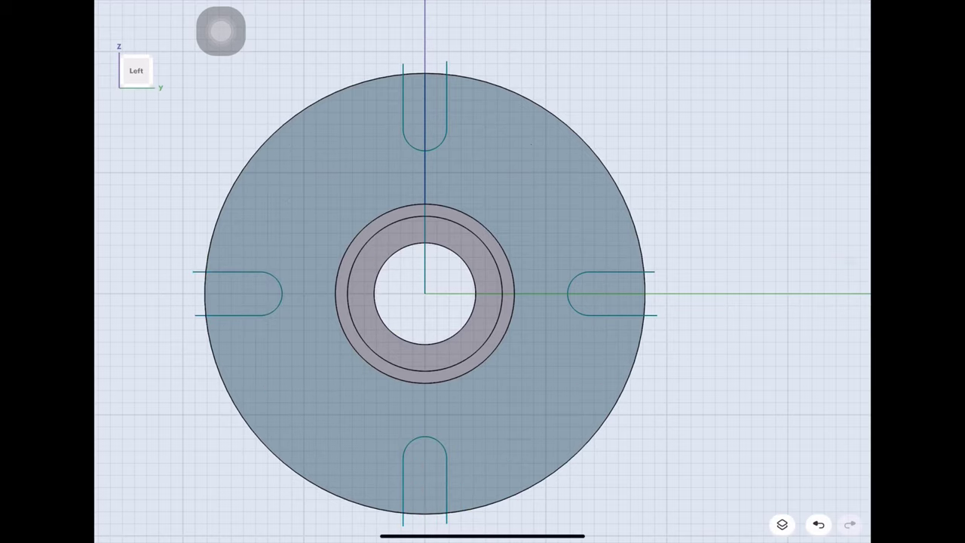
# - Select the top, left, bottom and right slot regions and cut them through the flange
pyautogui.click(528, 189)
pyautogui.moveTo(528, 415); pyautogui.dragTo(588, 377)
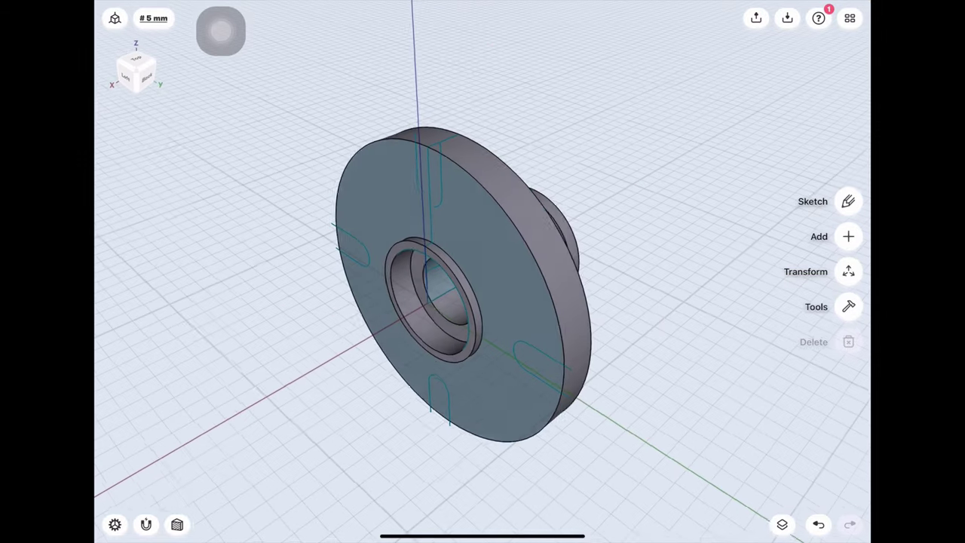
pyautogui.scroll(2, 453, 286)
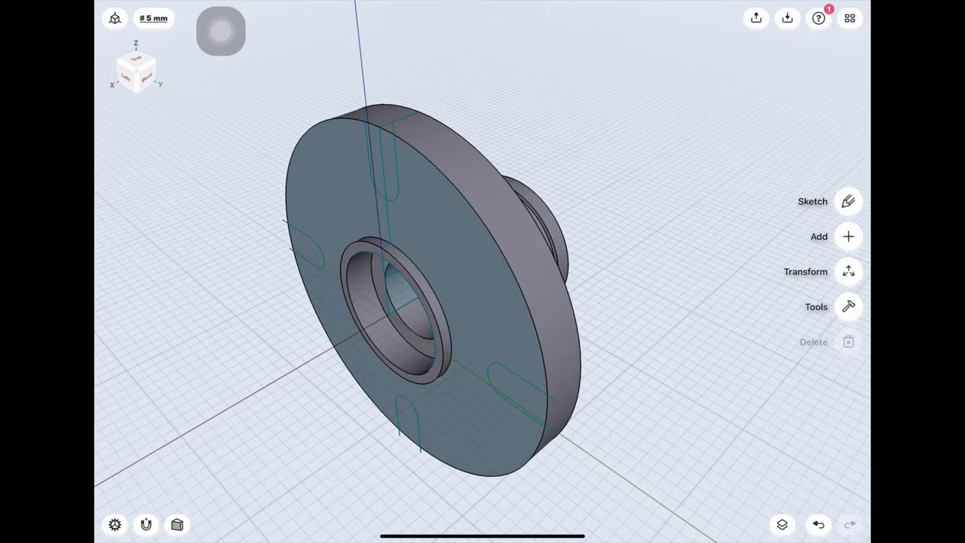
pyautogui.click(387, 169)
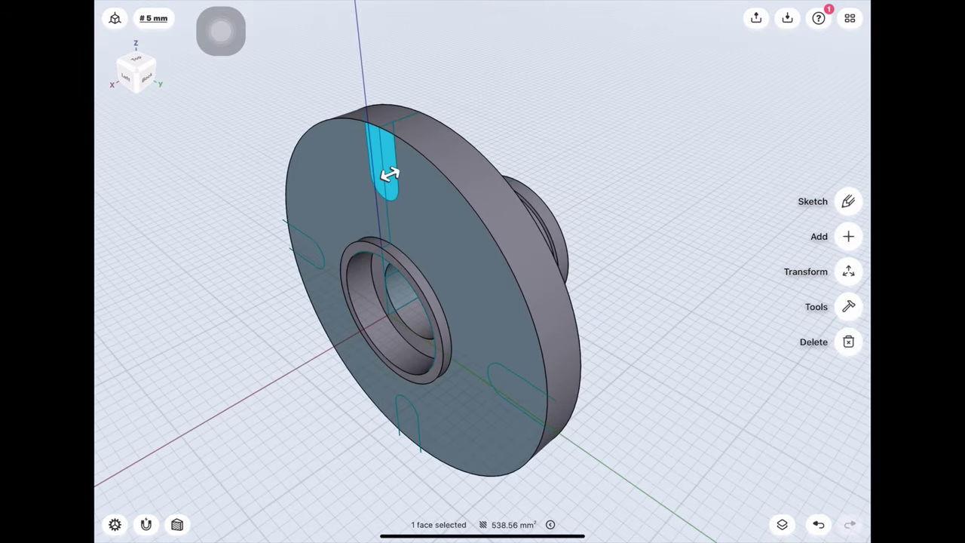
pyautogui.click(309, 251)
pyautogui.click(408, 421)
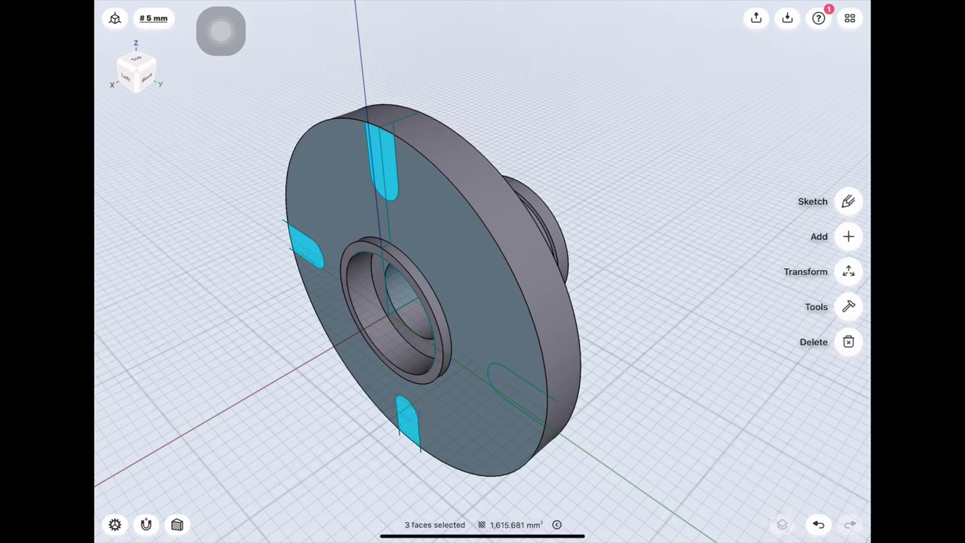
pyautogui.click(517, 377)
pyautogui.moveTo(527, 383); pyautogui.dragTo(600, 332)
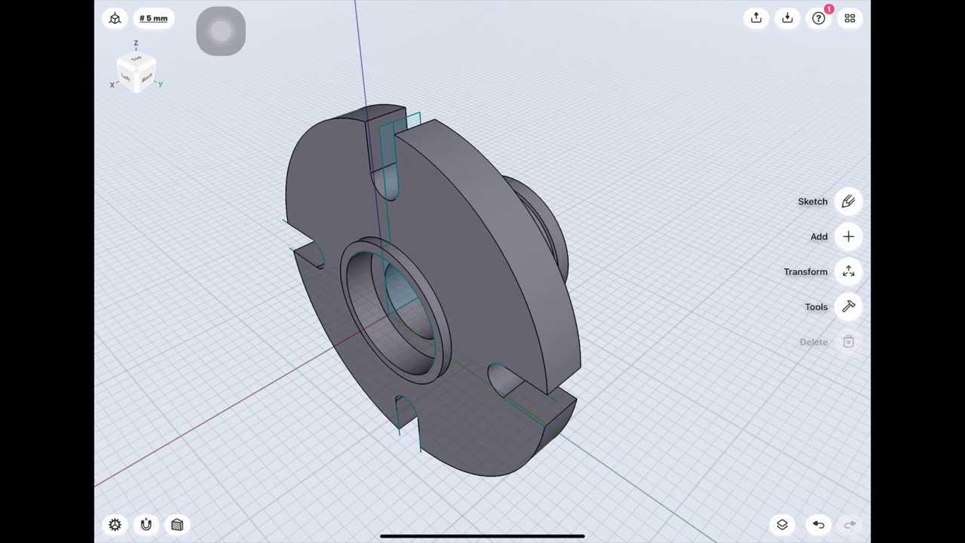
# - Hide Sketch 04 so only the solid body shows
pyautogui.click(782, 524)
pyautogui.click(843, 131)
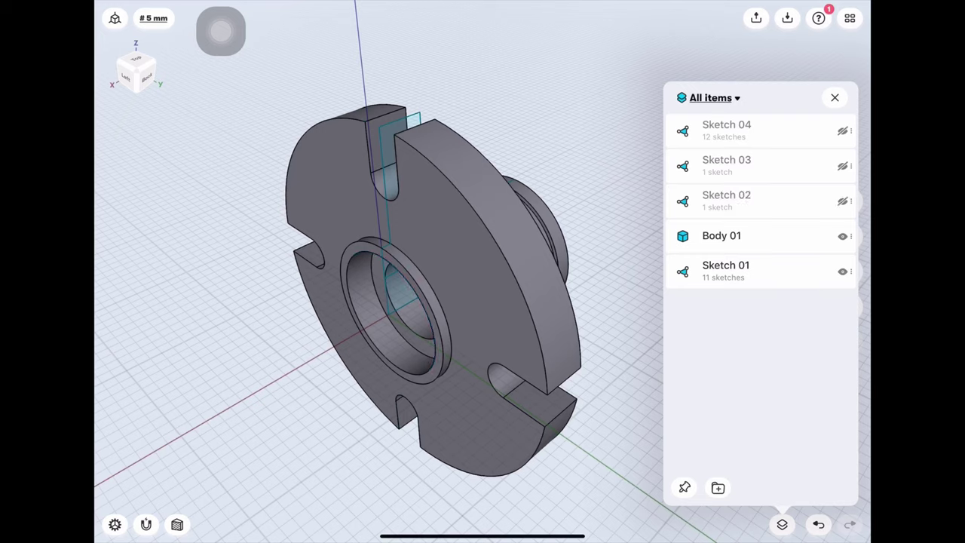
pyautogui.click(782, 524)
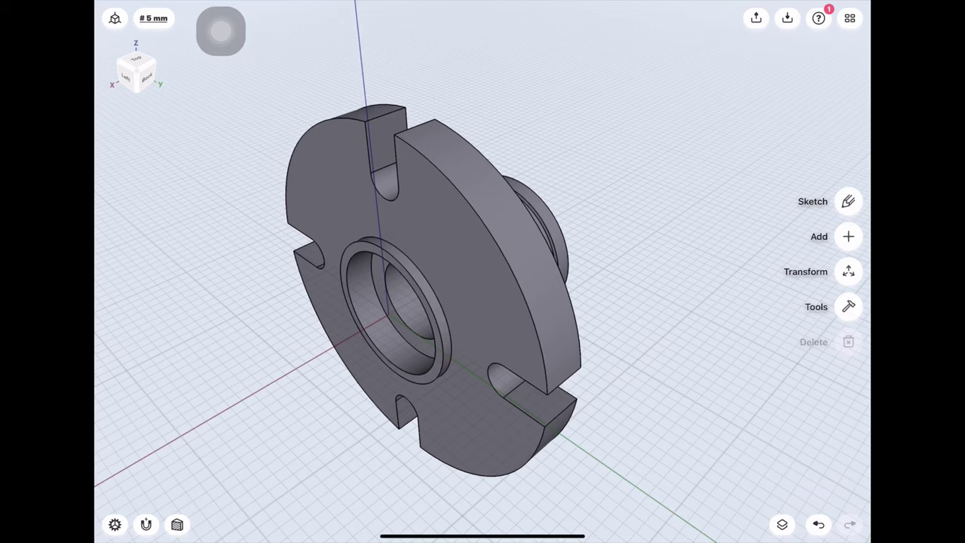
pyautogui.click(374, 280)
# - Fillet the counterbore rim edge 5 mm
pyautogui.moveTo(372, 281); pyautogui.dragTo(371, 287)
pyautogui.click(435, 287)
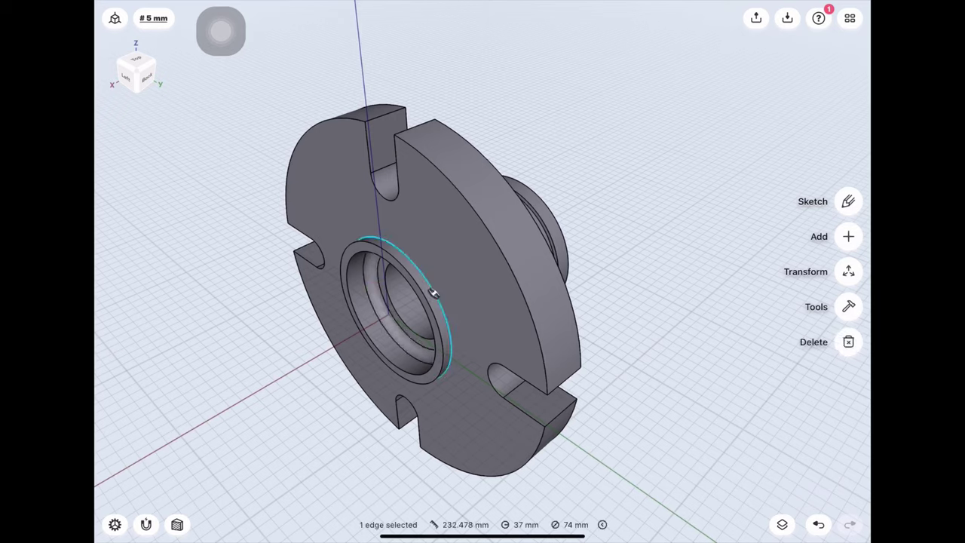
pyautogui.moveTo(394, 370); pyautogui.dragTo(433, 295)
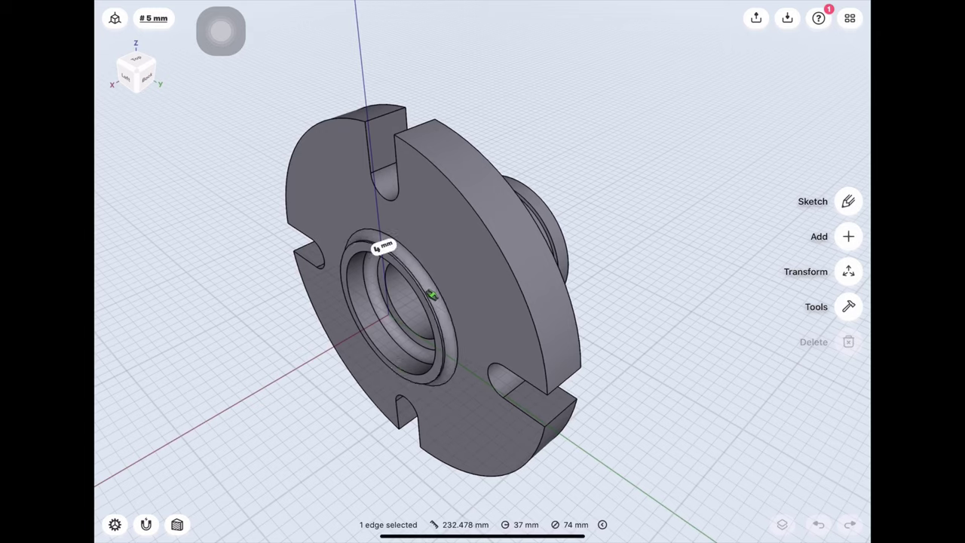
pyautogui.click(386, 246)
pyautogui.click(374, 254)
pyautogui.click(425, 279)
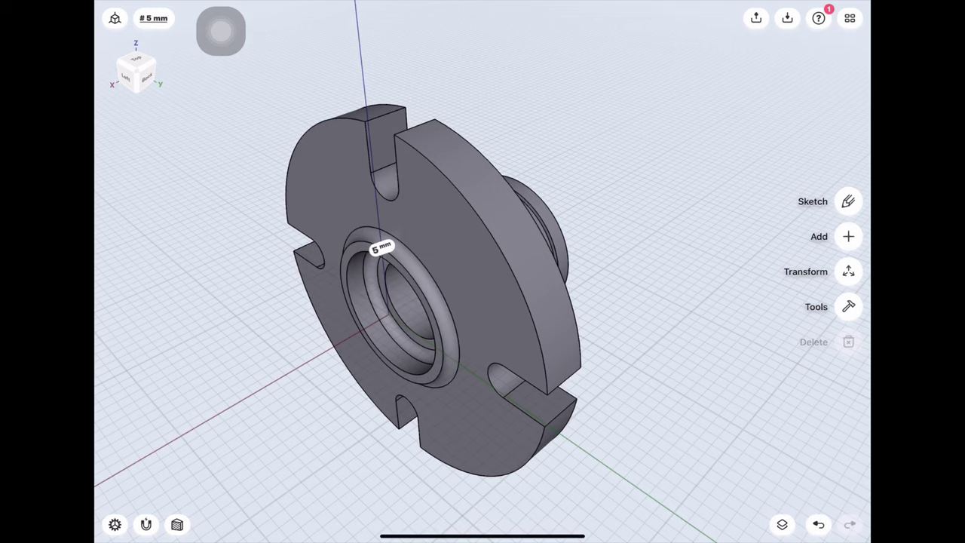
# - Chamfer the inner bore edge 2 mm
pyautogui.click(422, 290)
pyautogui.moveTo(421, 331); pyautogui.dragTo(393, 302)
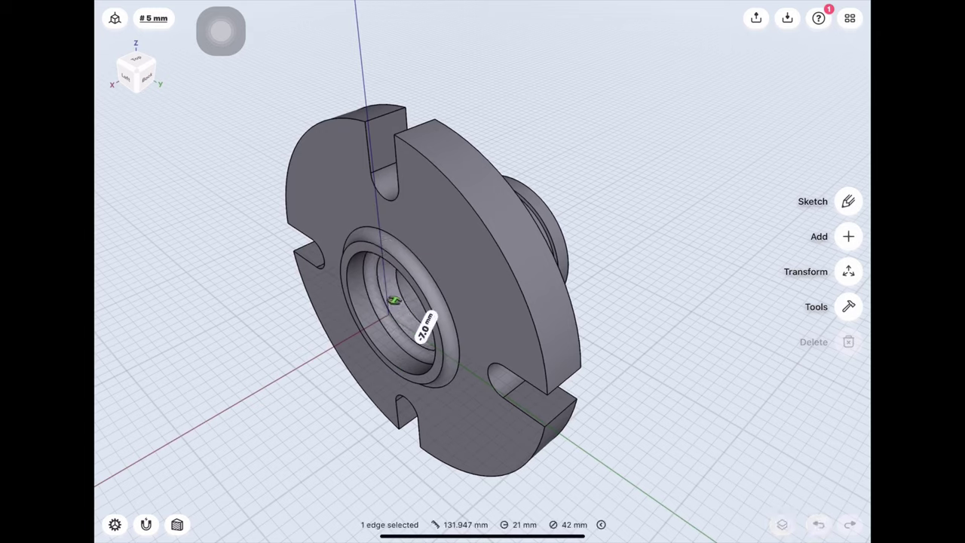
pyautogui.click(414, 260)
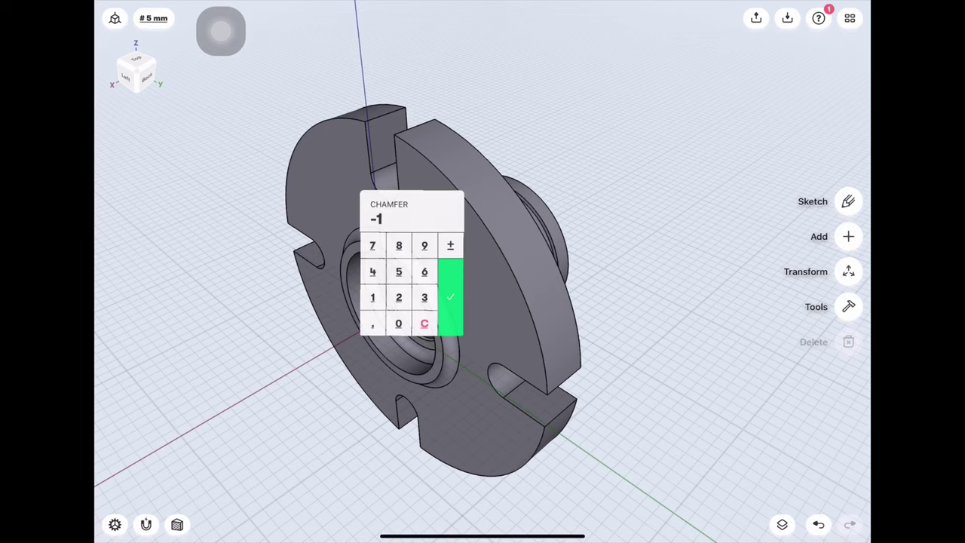
pyautogui.click(450, 297)
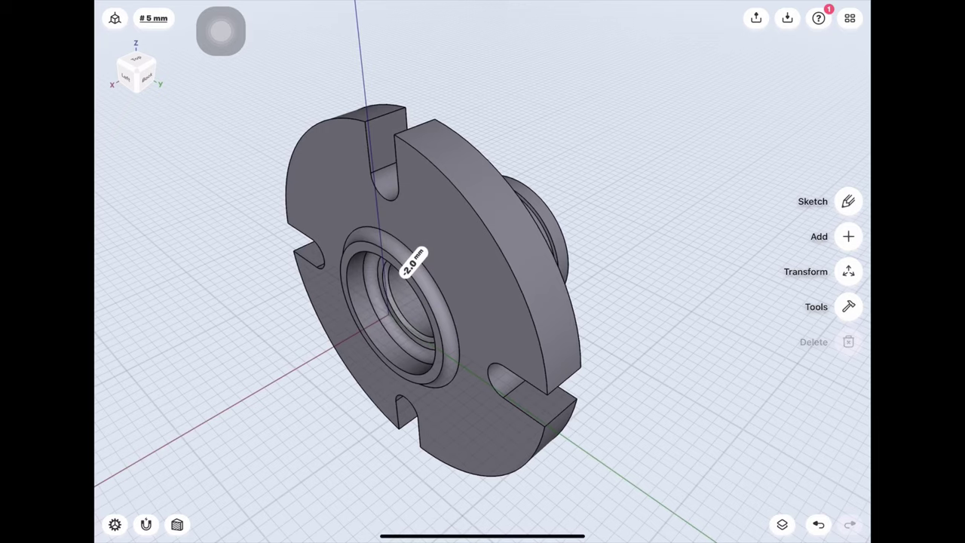
# - Fillet the edge where the boss meets the flange 5 mm
pyautogui.moveTo(641, 340); pyautogui.dragTo(467, 332)
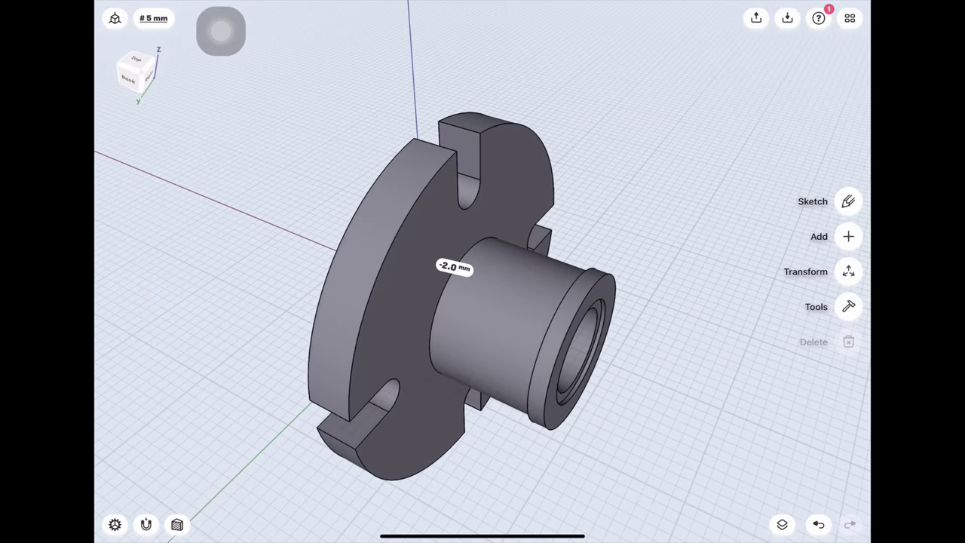
pyautogui.click(436, 302)
pyautogui.click(485, 362)
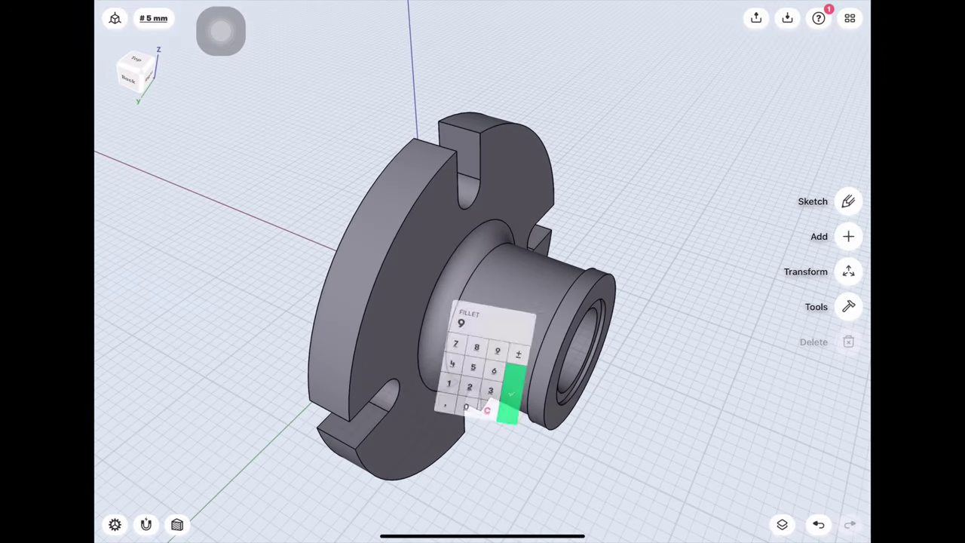
pyautogui.click(524, 396)
# - Bevel the groove edge near the boss end by 2 mm
pyautogui.moveTo(483, 362); pyautogui.dragTo(423, 362)
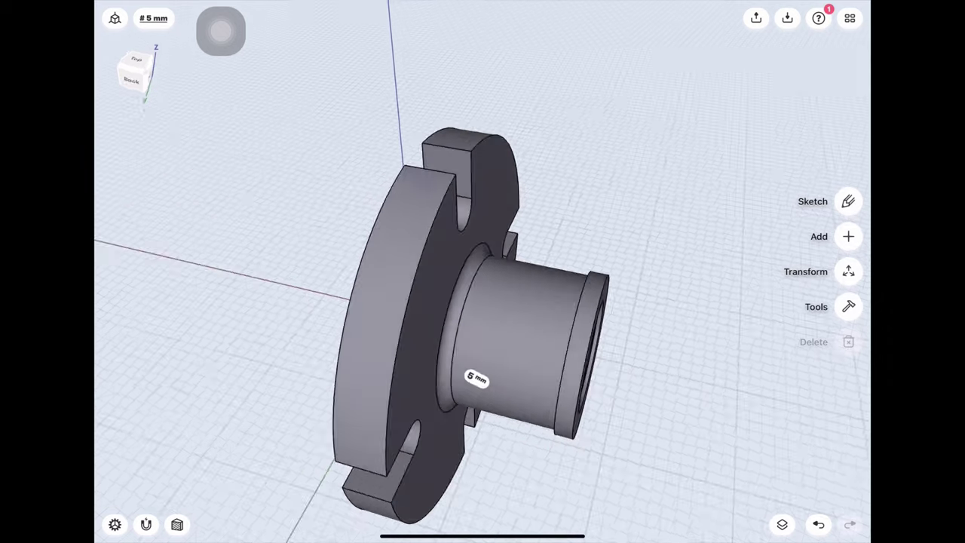
pyautogui.scroll(5, 528, 362)
pyautogui.scroll(3, 528, 362)
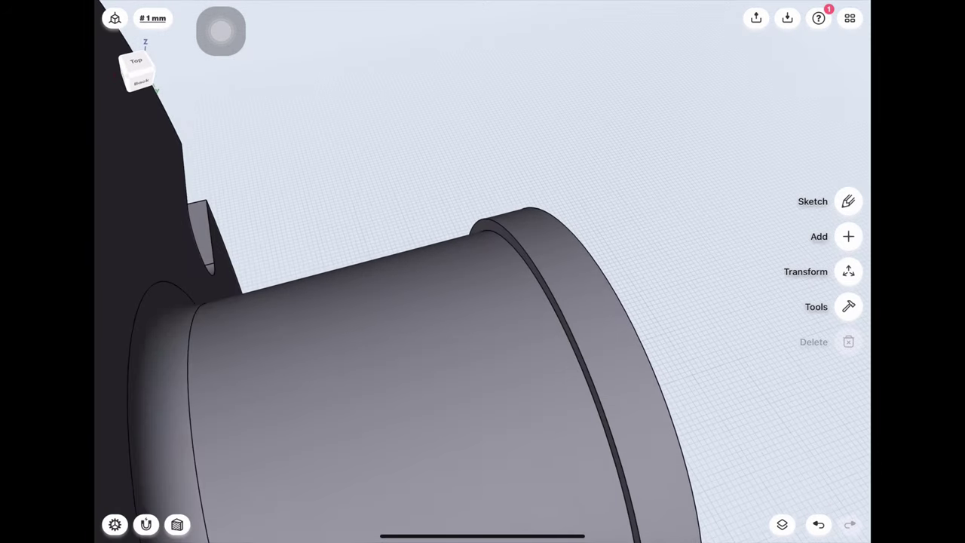
pyautogui.click(548, 304)
pyautogui.moveTo(548, 304); pyautogui.dragTo(561, 309)
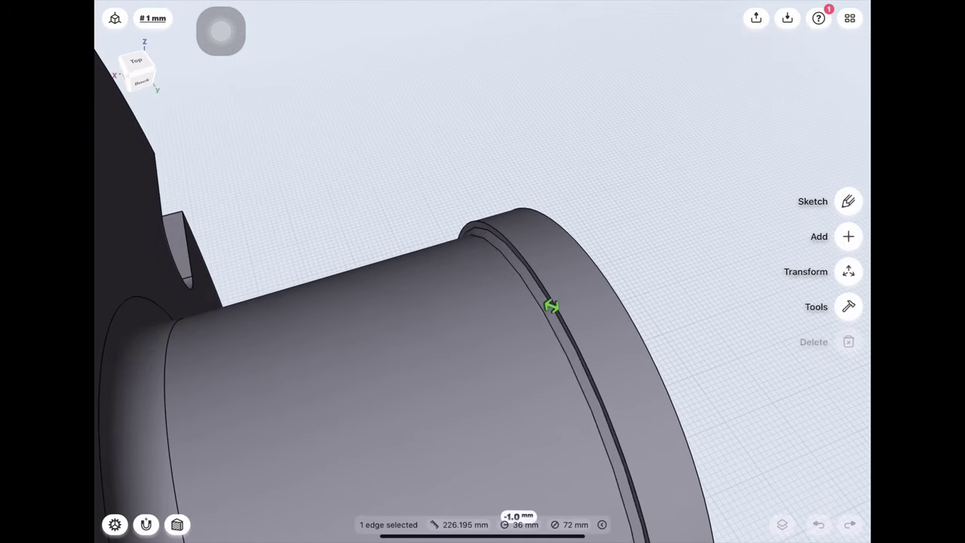
pyautogui.scroll(-5, 483, 301)
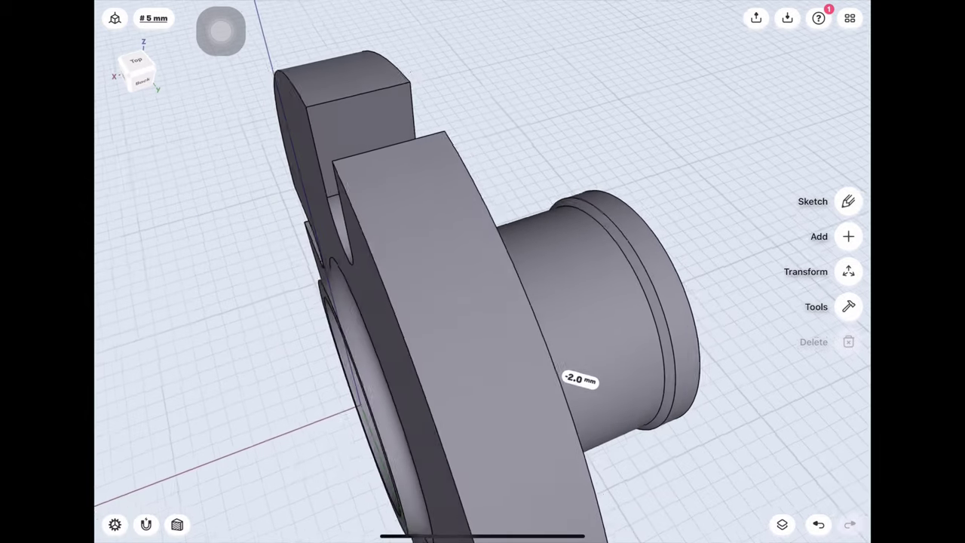
pyautogui.moveTo(483, 301); pyautogui.dragTo(438, 301)
pyautogui.scroll(-2, 483, 272)
pyautogui.moveTo(603, 414); pyautogui.dragTo(709, 411)
# - Fillet the mouth edges of the lower-right and top flange slots to about 5 mm
pyautogui.click(565, 334)
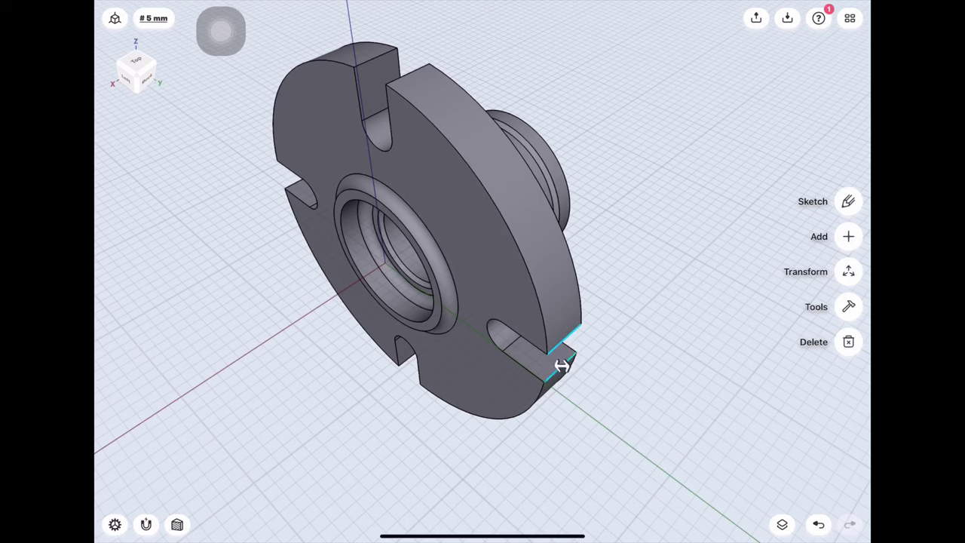
pyautogui.click(561, 365)
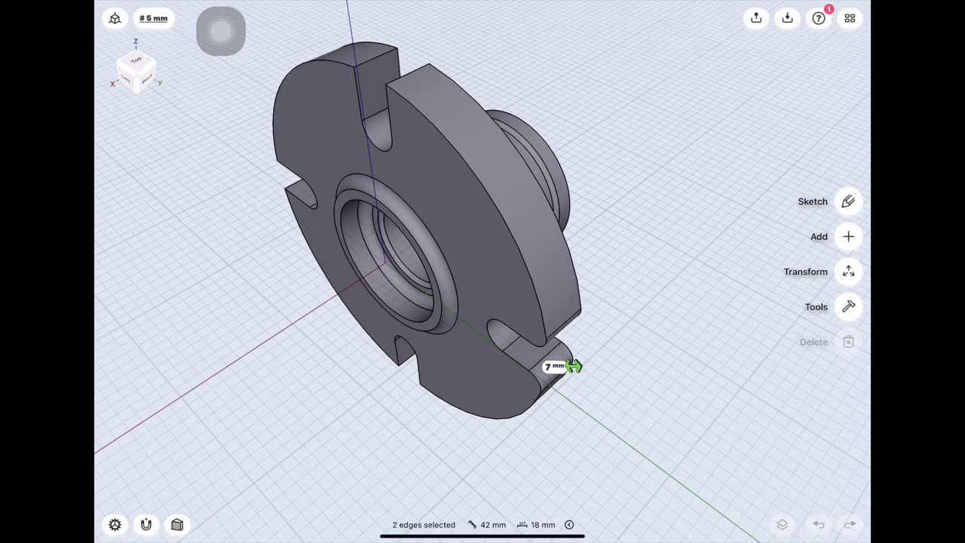
pyautogui.moveTo(558, 366); pyautogui.dragTo(554, 370)
pyautogui.write('6')
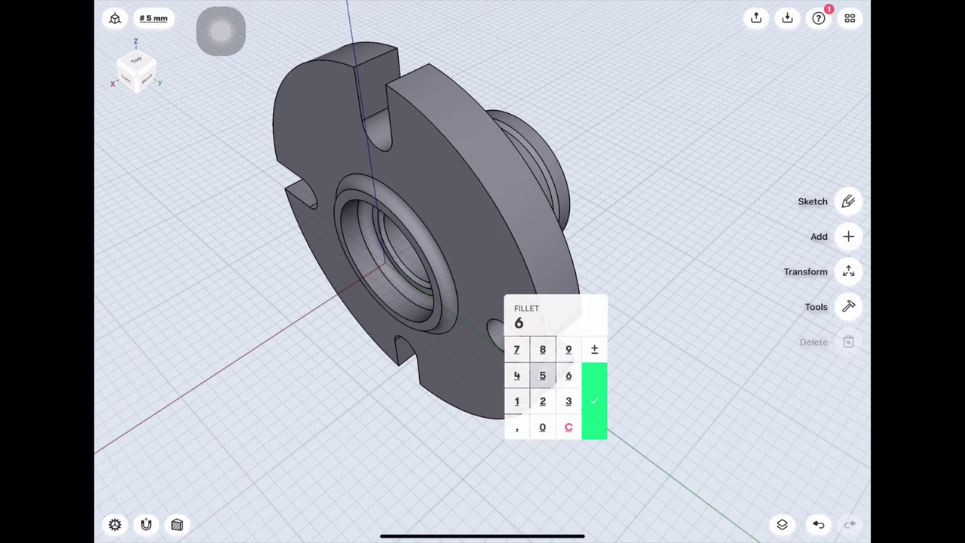
pyautogui.click(594, 400)
pyautogui.click(377, 59)
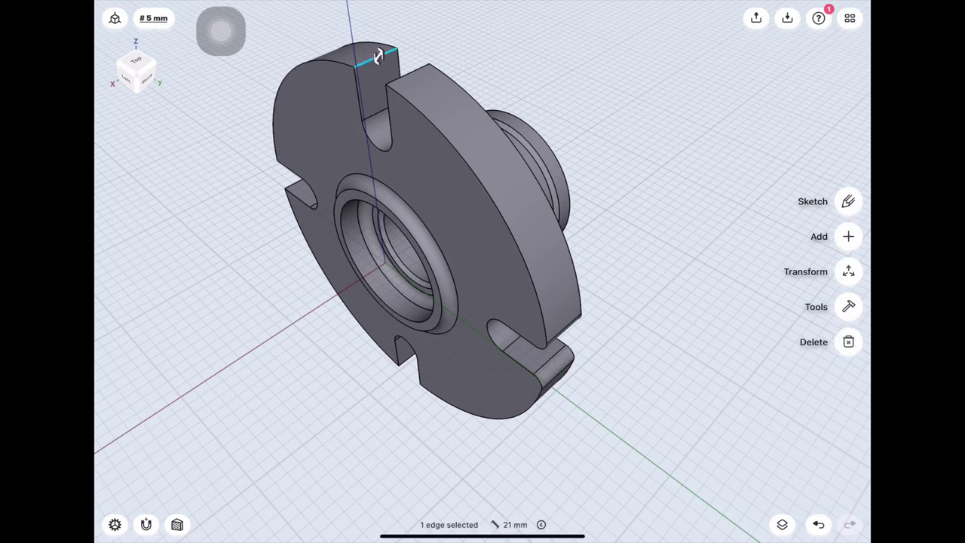
pyautogui.click(410, 74)
pyautogui.moveTo(410, 76); pyautogui.dragTo(411, 79)
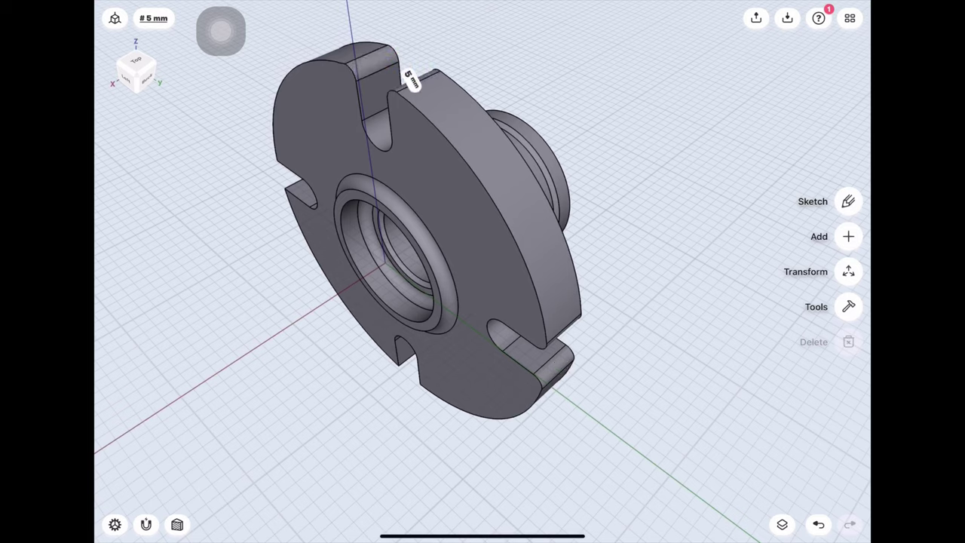
# - Fillet the mouth edges of the left and bottom flange slots to about 5 mm
pyautogui.click(125, 78)
pyautogui.moveTo(483, 377); pyautogui.dragTo(543, 324)
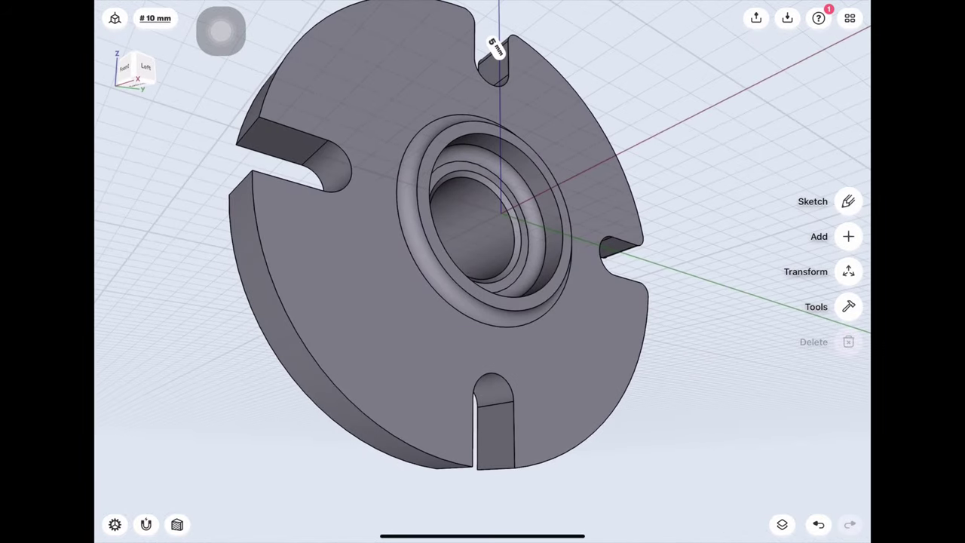
pyautogui.click(246, 130)
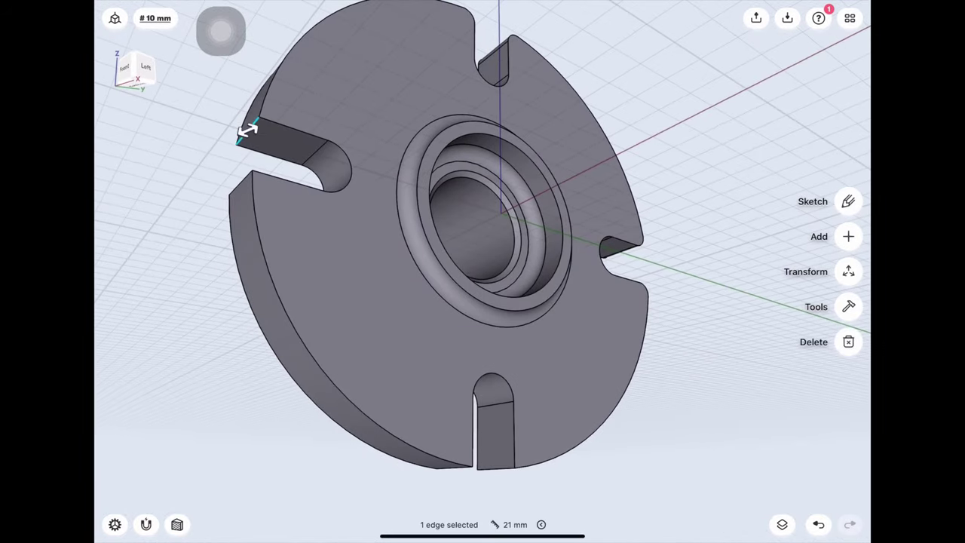
pyautogui.click(242, 183)
pyautogui.moveTo(240, 181); pyautogui.dragTo(245, 190)
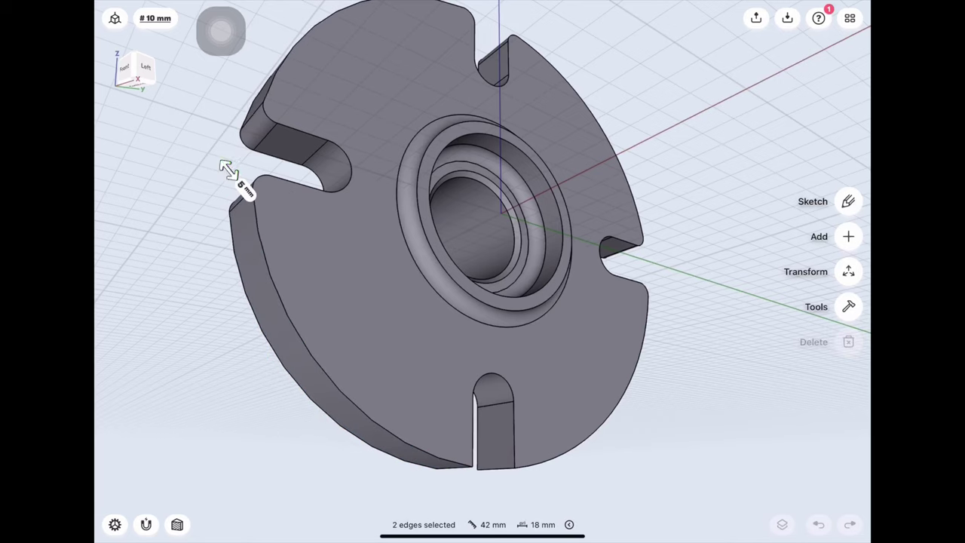
pyautogui.moveTo(679, 415); pyautogui.dragTo(679, 339)
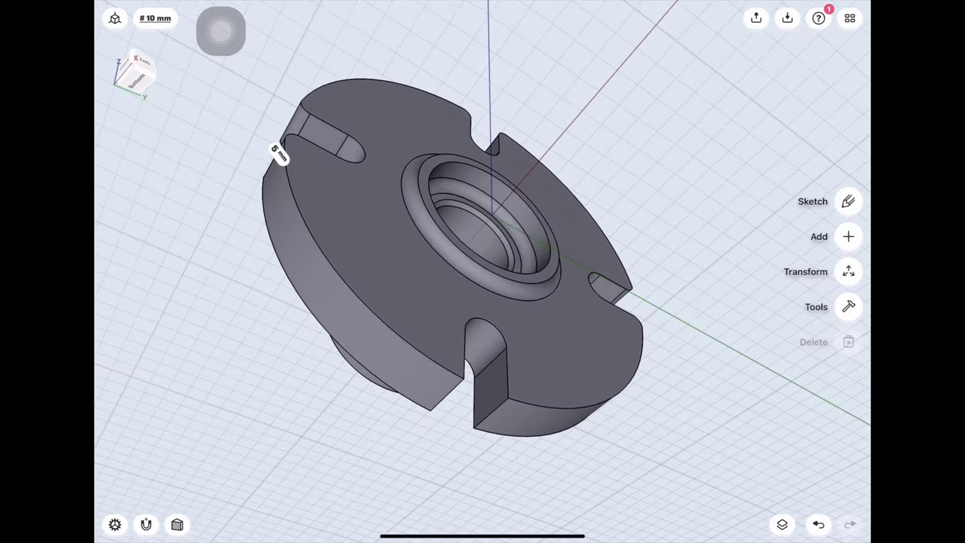
pyautogui.click(446, 394)
pyautogui.click(491, 410)
pyautogui.moveTo(487, 412)
pyautogui.mouseDown()
pyautogui.moveTo(480, 421)
pyautogui.moveTo(486, 413)
pyautogui.mouseUp()
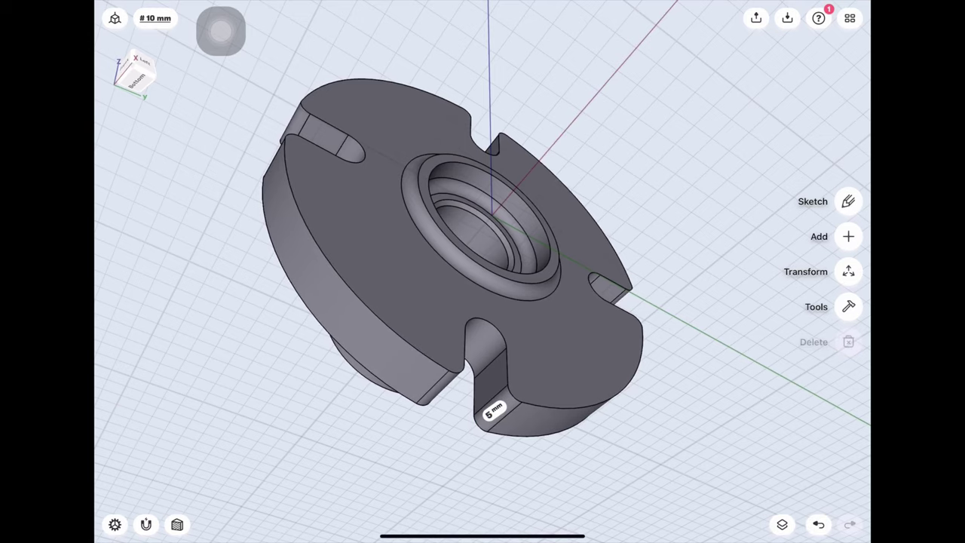
# - Round the flange's outer rim edge with a 5 mm fillet
pyautogui.moveTo(604, 301)
pyautogui.mouseDown()
pyautogui.moveTo(452, 415)
pyautogui.moveTo(483, 453)
pyautogui.mouseUp()
pyautogui.click(374, 411)
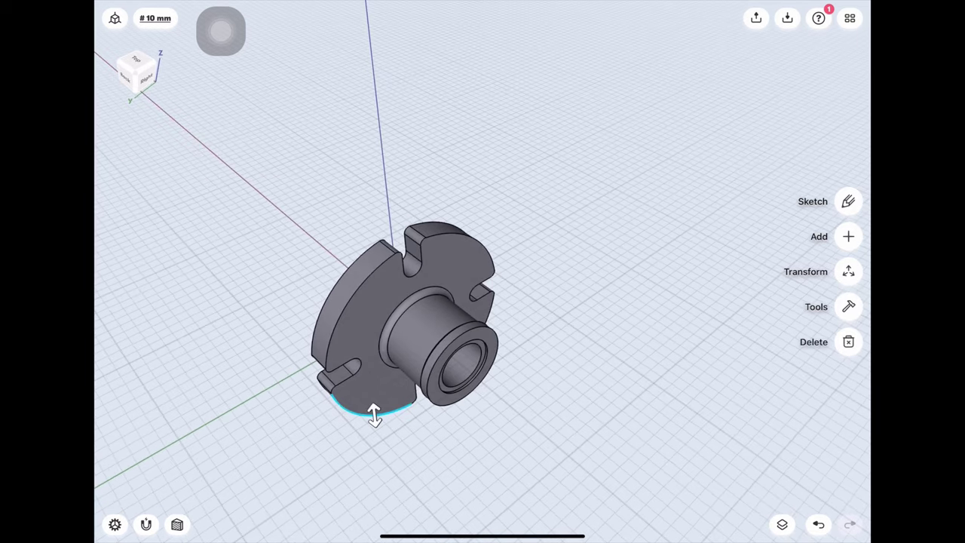
pyautogui.moveTo(374, 415); pyautogui.dragTo(375, 423)
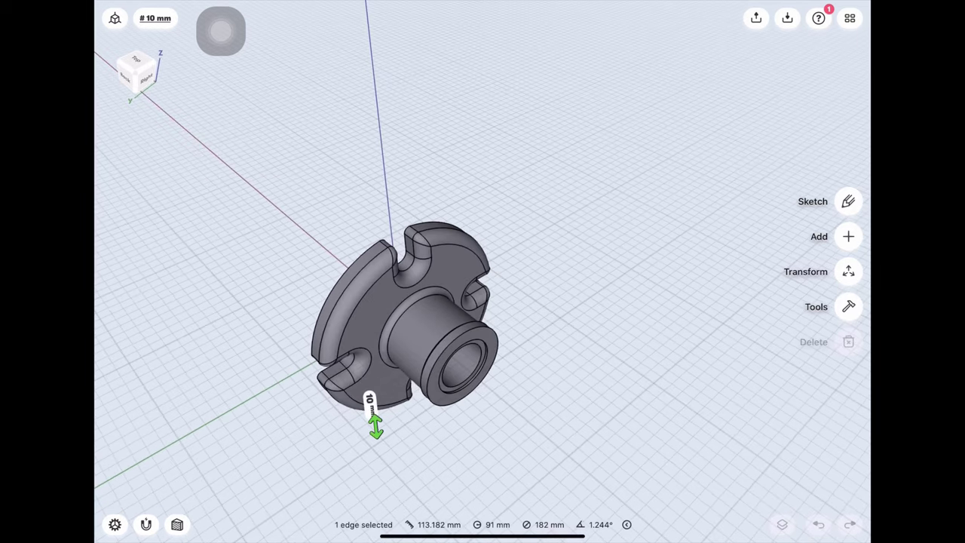
pyautogui.click(371, 402)
pyautogui.click(409, 439)
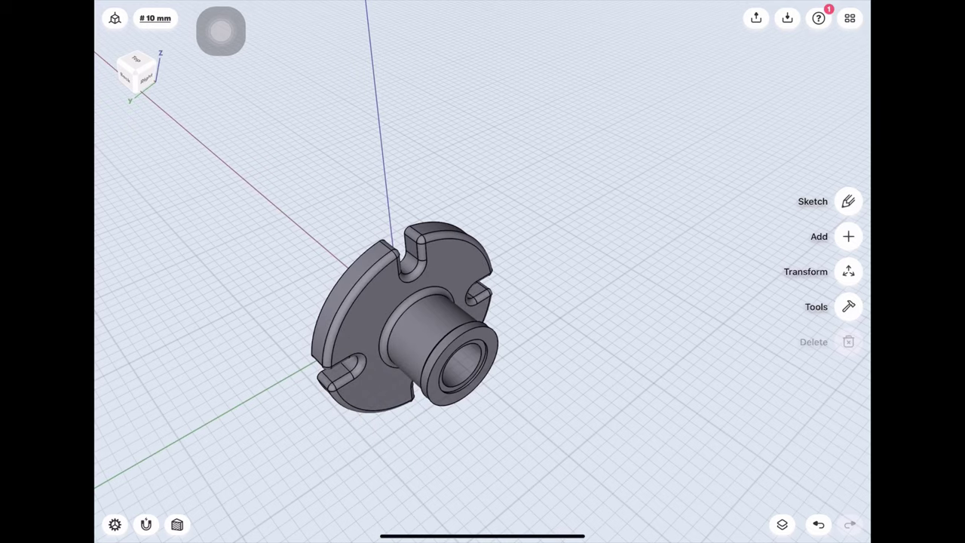
pyautogui.moveTo(528, 317); pyautogui.dragTo(392, 249)
pyautogui.scroll(-3, 467, 317)
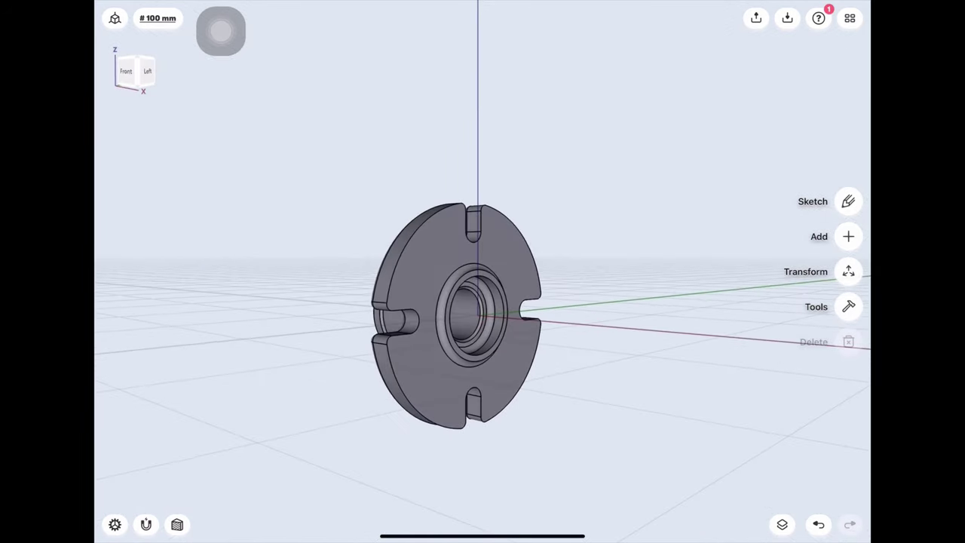
pyautogui.moveTo(528, 316); pyautogui.dragTo(422, 249)
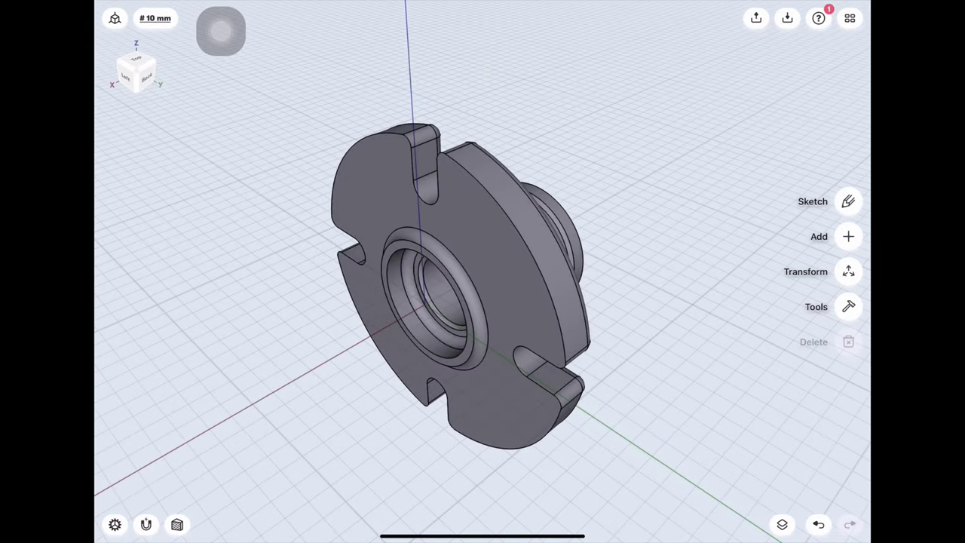
pyautogui.moveTo(482, 302)
pyautogui.mouseDown()
pyautogui.moveTo(347, 279)
pyautogui.moveTo(453, 302)
pyautogui.moveTo(332, 286)
pyautogui.moveTo(309, 249)
pyautogui.moveTo(437, 279)
pyautogui.mouseUp()
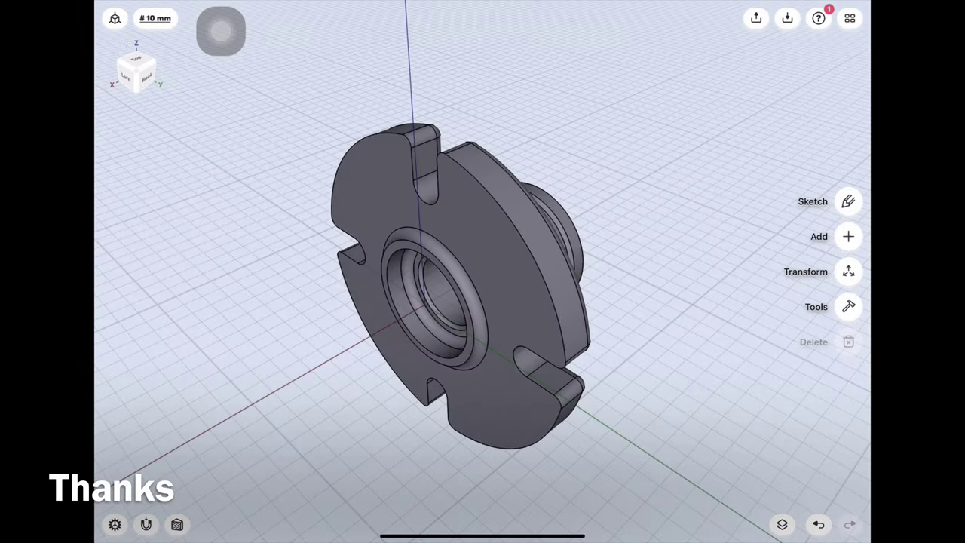